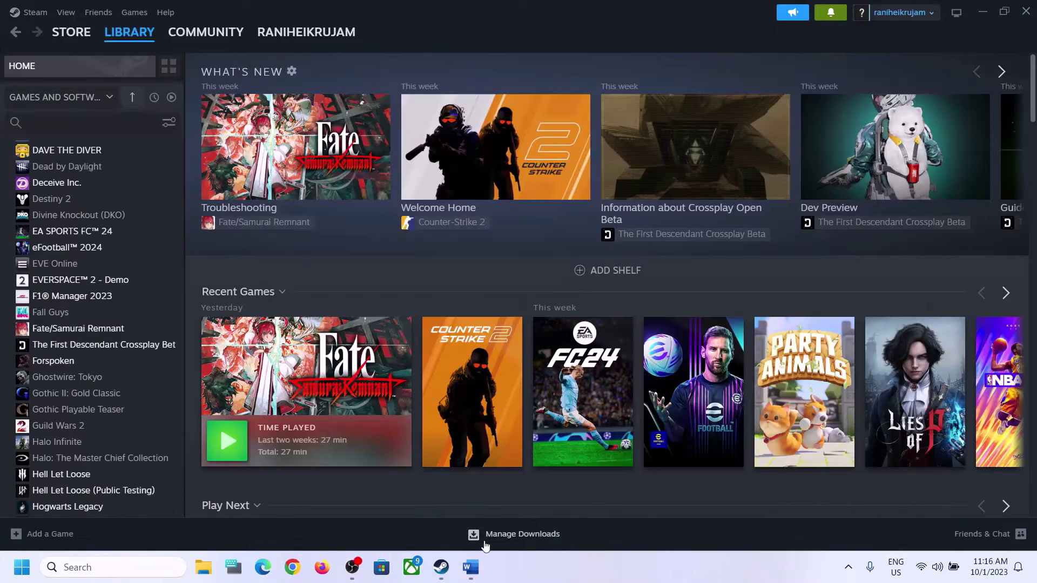
- Switch to the Word document, highlight the first troubleshooting instruction, and minimize the document
left_click(470, 567)
left_click_drag(264, 246, 666, 245)
left_click(942, 103)
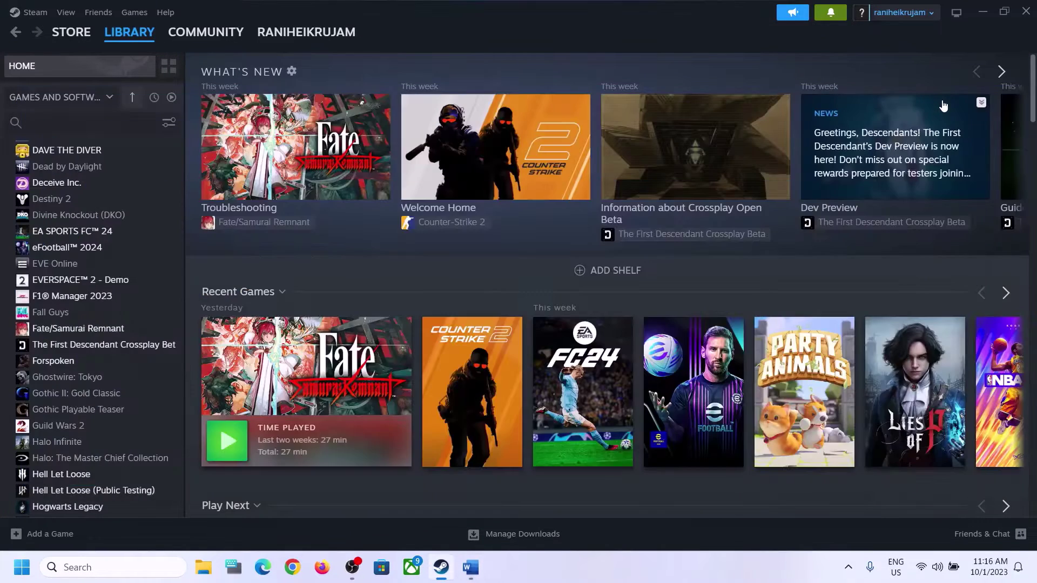
- Open Xbox Game Bar, choose Speakers (Realtek(R) Audio) as the Windows default output, and review the app volumes in the audio mix
key("super+g")
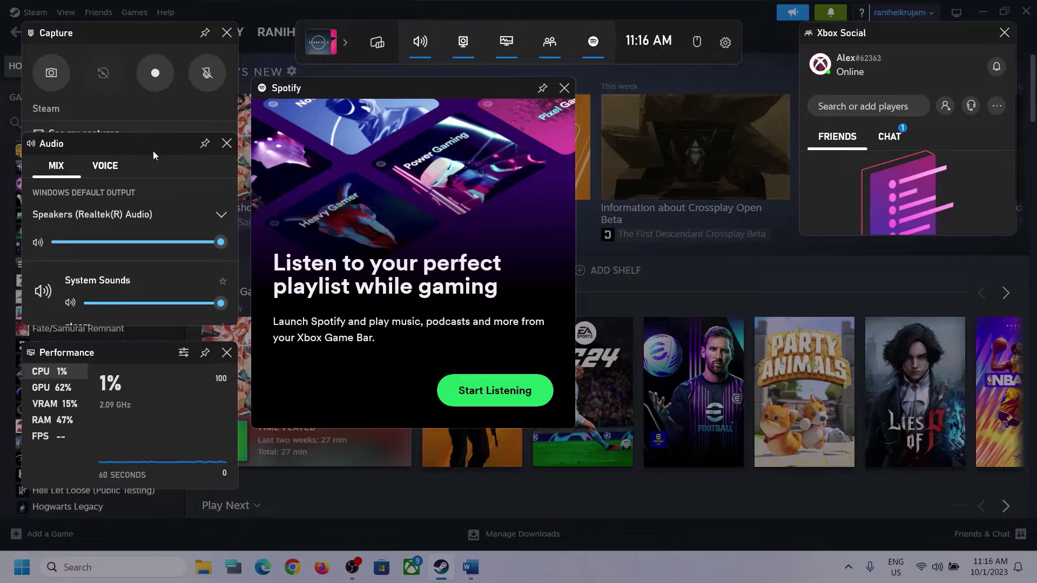
left_click(220, 218)
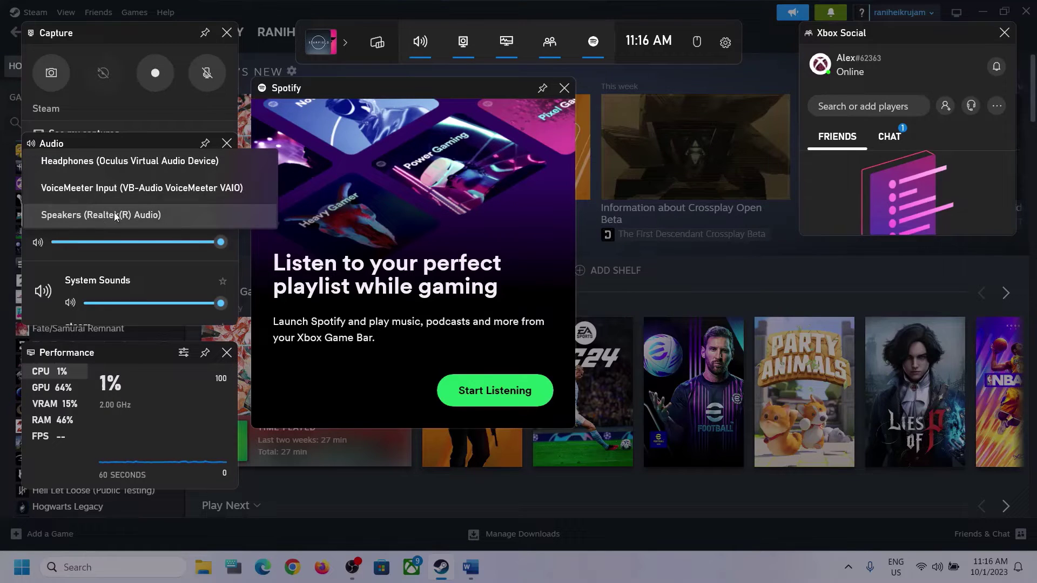
left_click(148, 215)
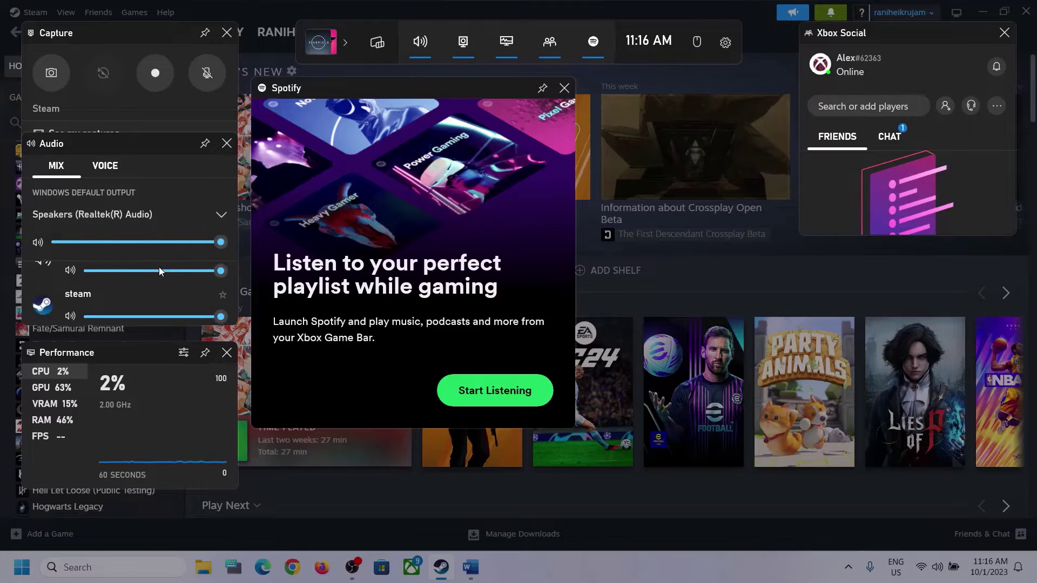
scroll(153, 289, "down", 1)
scroll(129, 292, "down", 1)
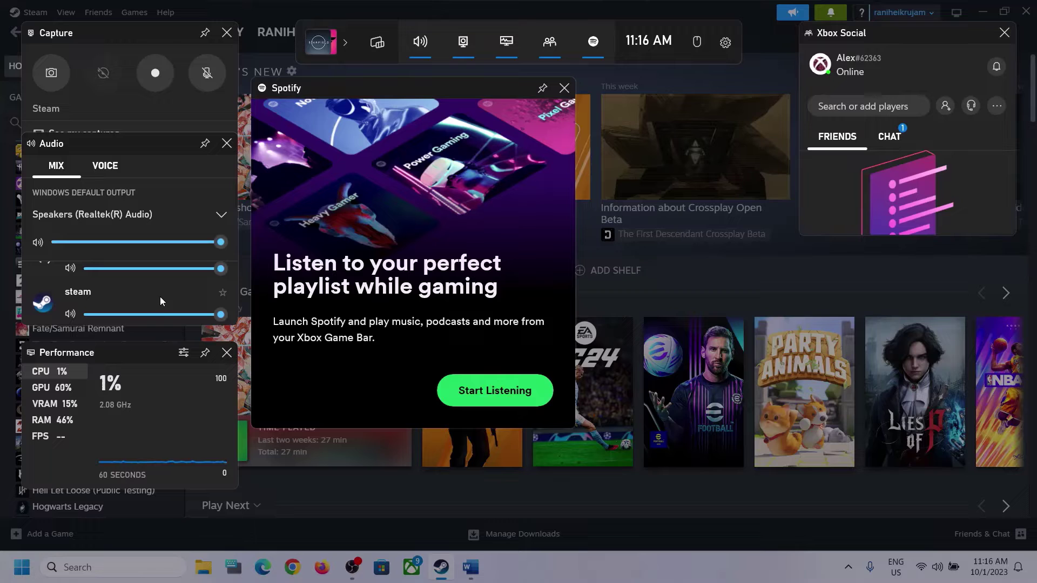
scroll(170, 294, "up", 1)
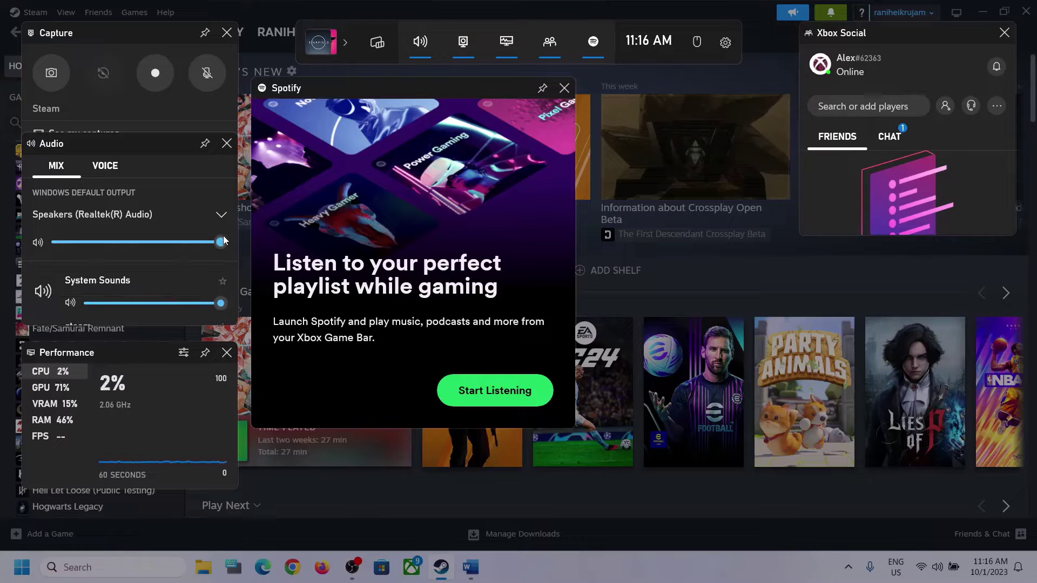
- Review the available Windows default input devices in the Game Bar voice settings
left_click(103, 170)
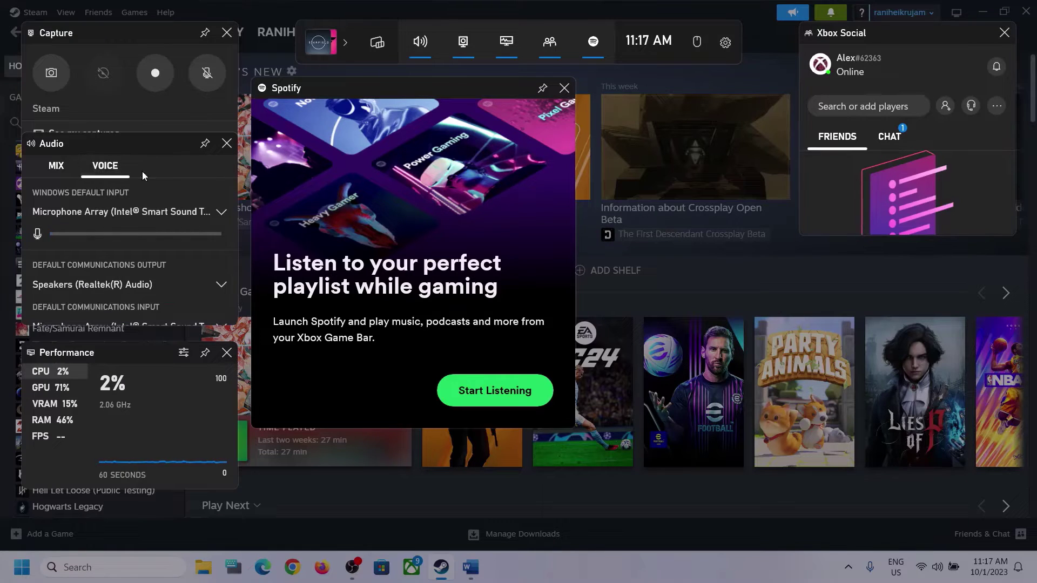
left_click(217, 212)
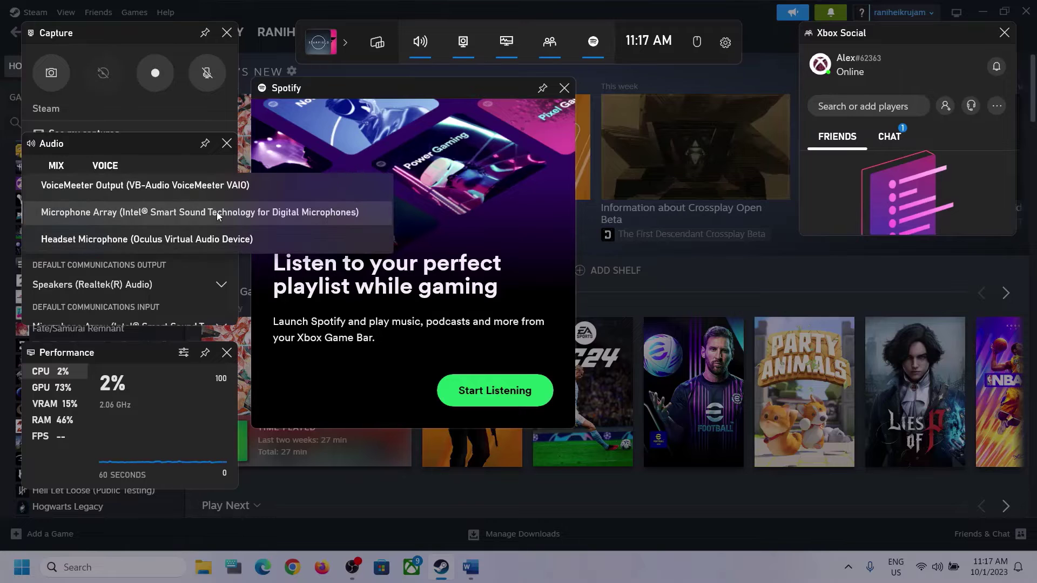
left_click(151, 145)
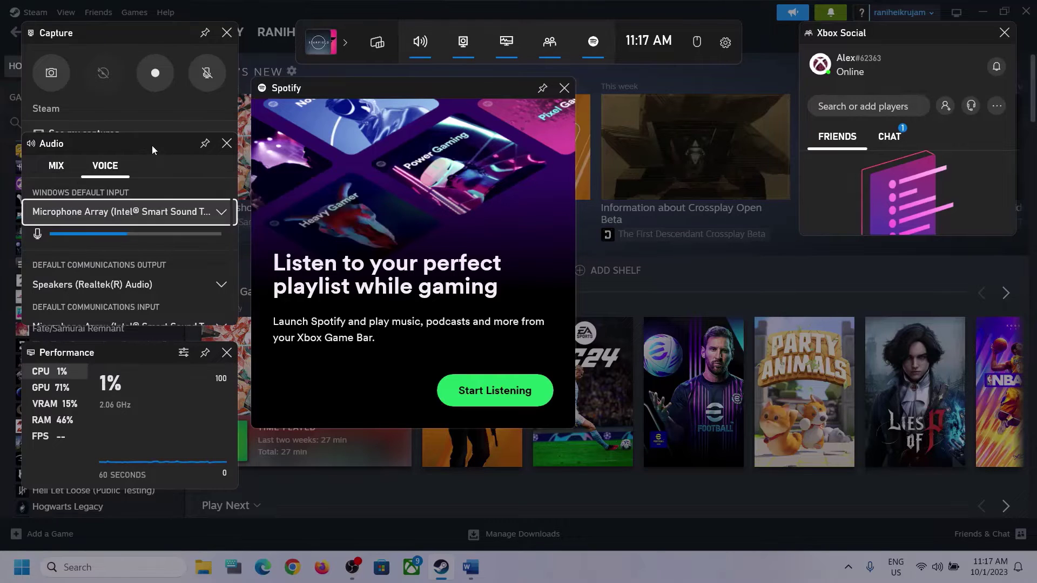
- Select Speakers (Realtek(R) Audio) as the default communications output, check the communications input choices, and close the Game Bar overlay
scroll(176, 262, "down", 1)
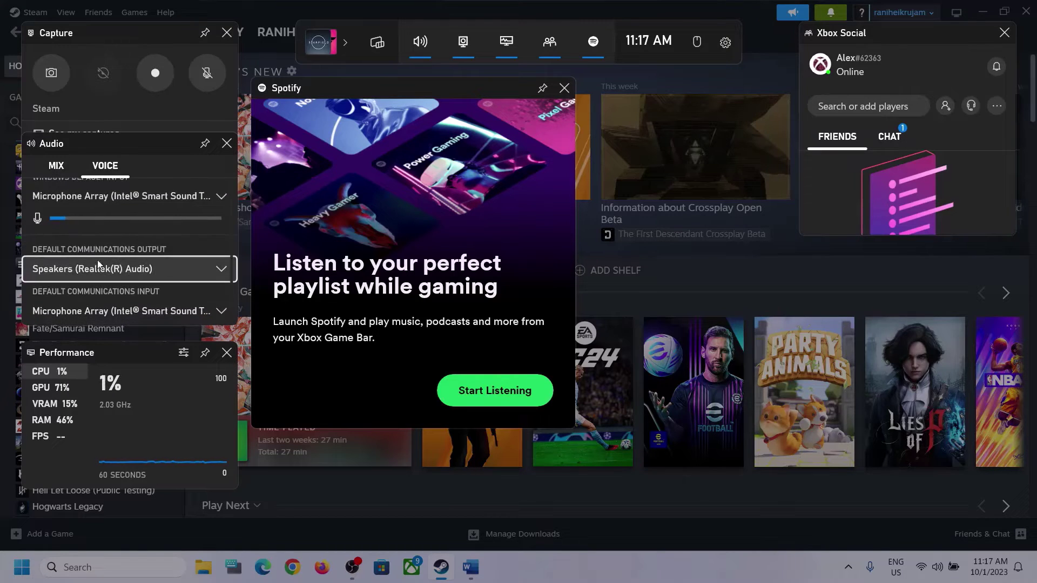
left_click(221, 268)
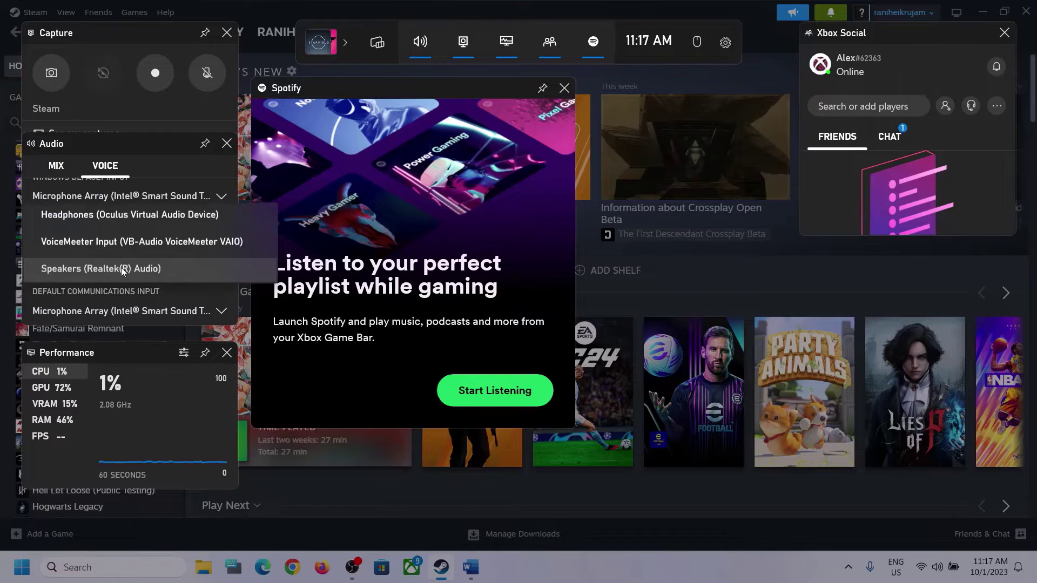
left_click(168, 270)
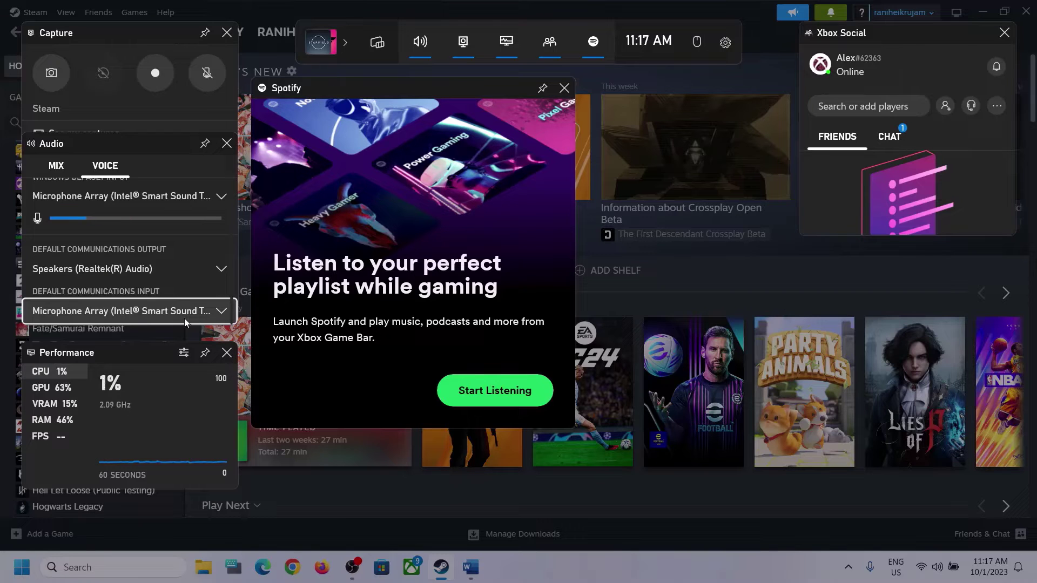
left_click(215, 314)
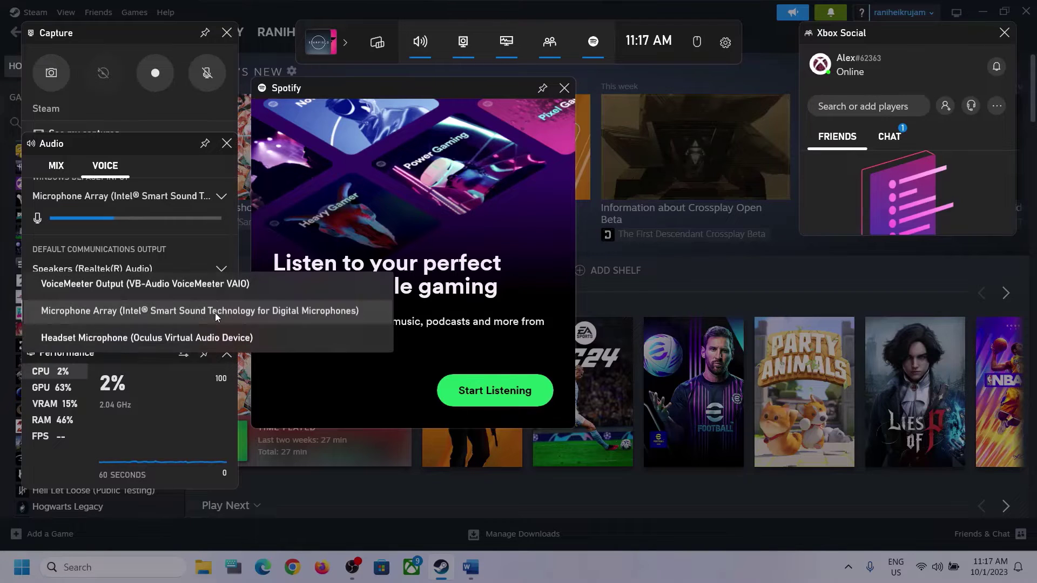
left_click(204, 249)
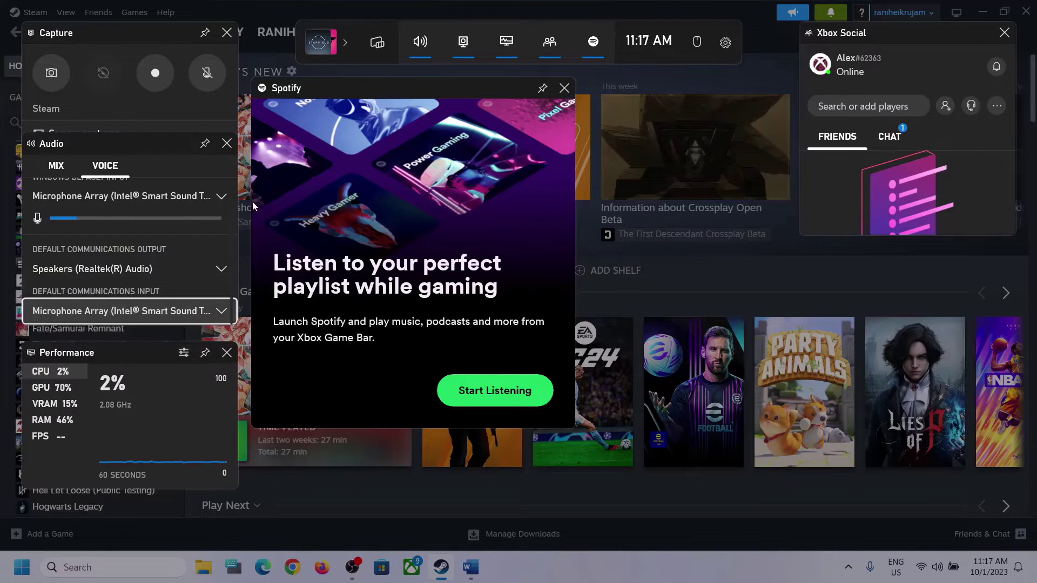
left_click(599, 161)
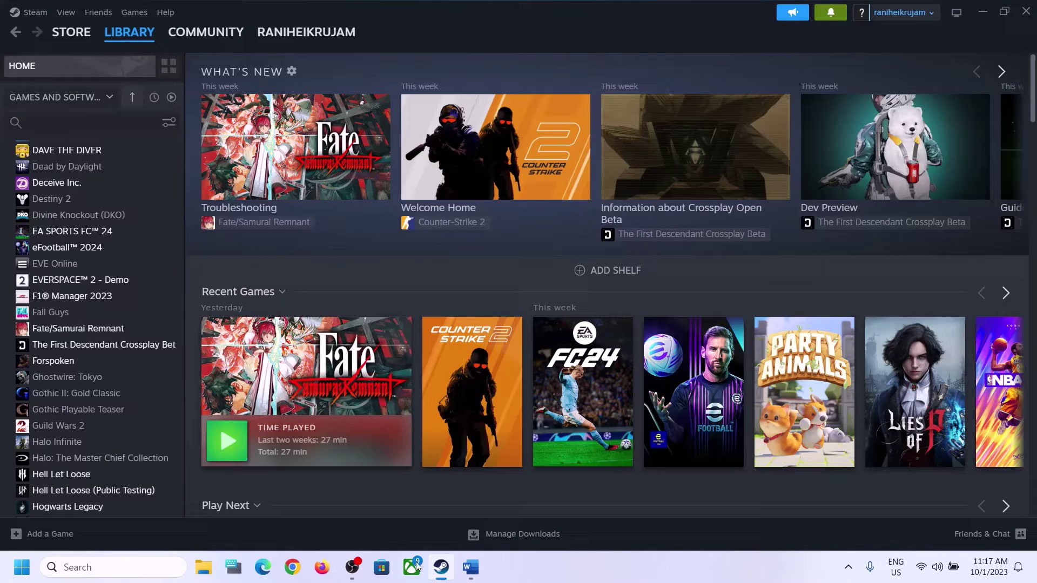
- Switch to the Word document, highlight the Step 2 instruction on selecting the right audio device, and minimize the document
left_click(471, 567)
scroll(259, 411, "down", 3)
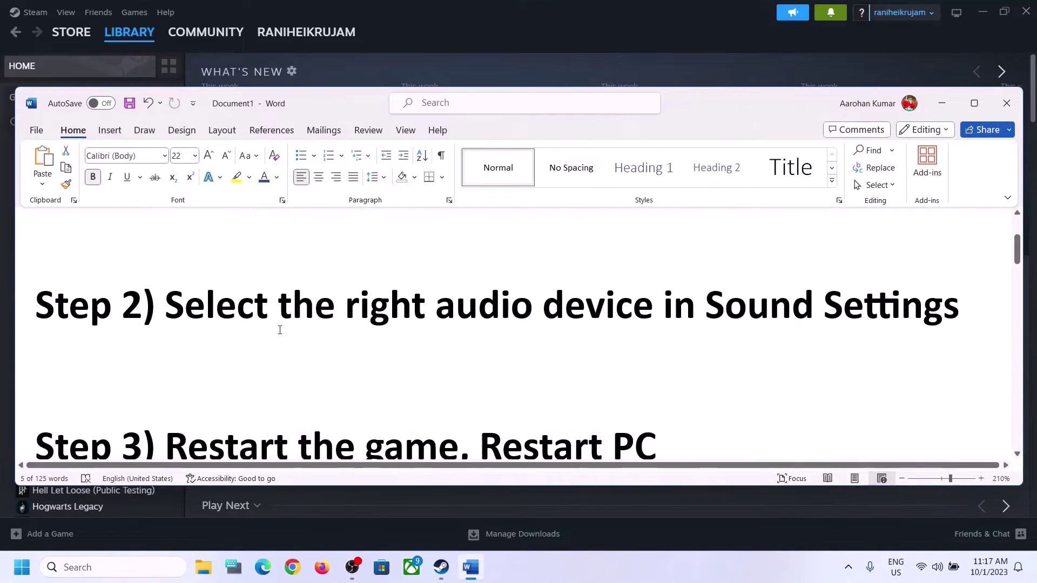
scroll(280, 330, "up", 1)
left_click_drag(166, 373, 823, 373)
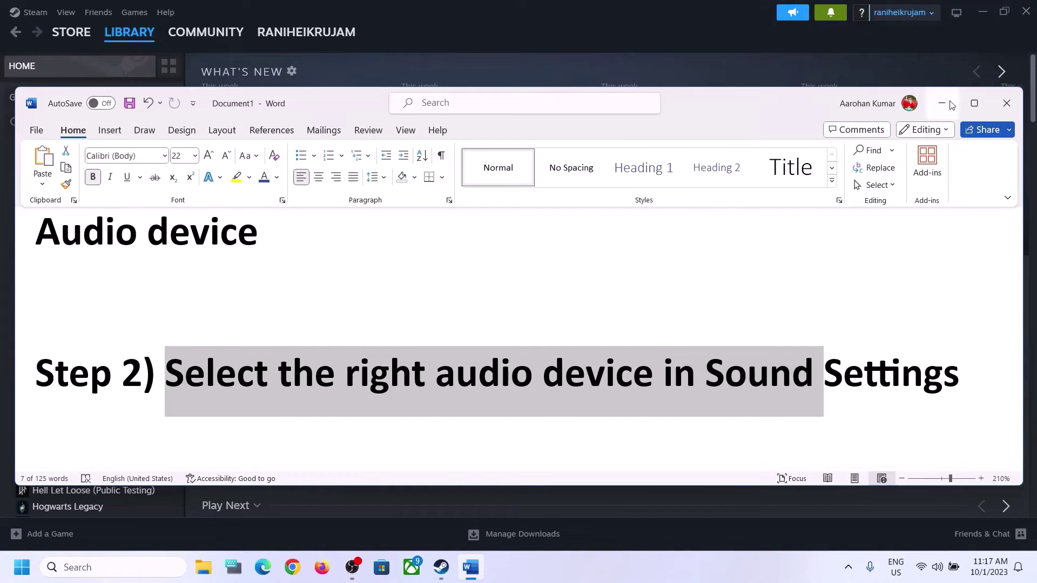
left_click(941, 103)
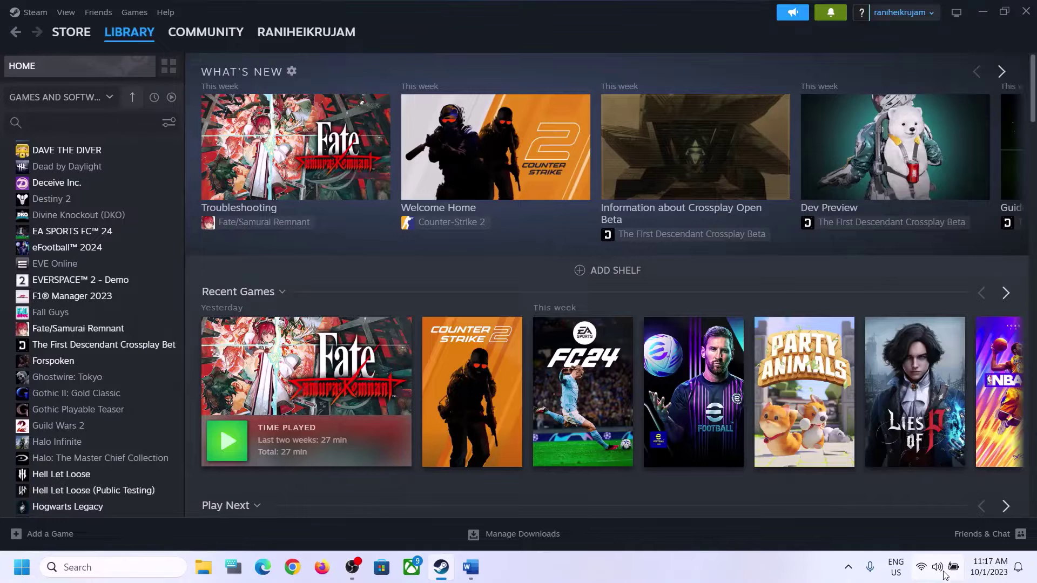
- Examine the output devices, spatial sound and volume mixer in the taskbar's quick sound output settings, and dismiss them
left_click(938, 570)
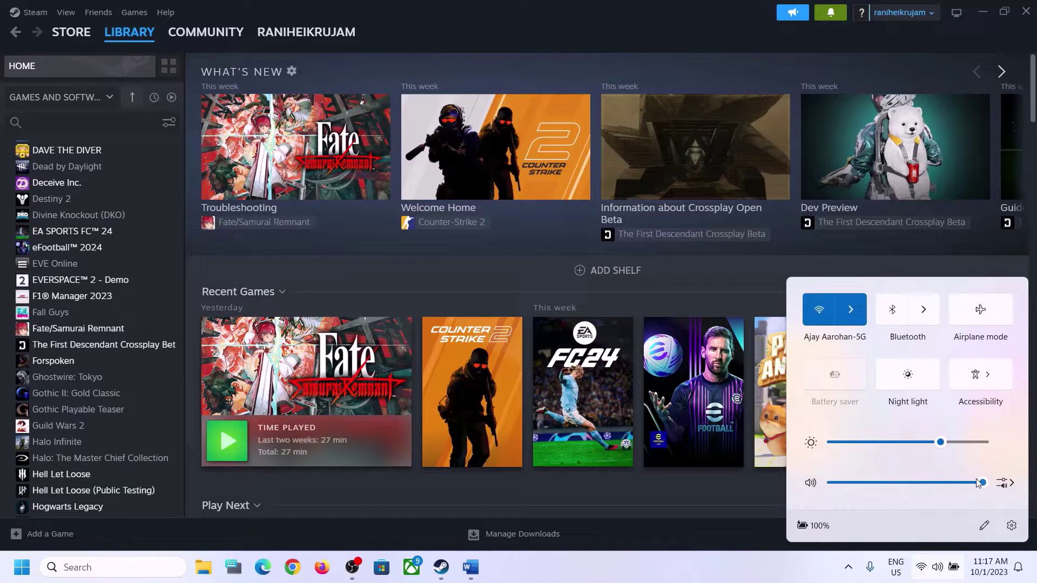
left_click(1011, 485)
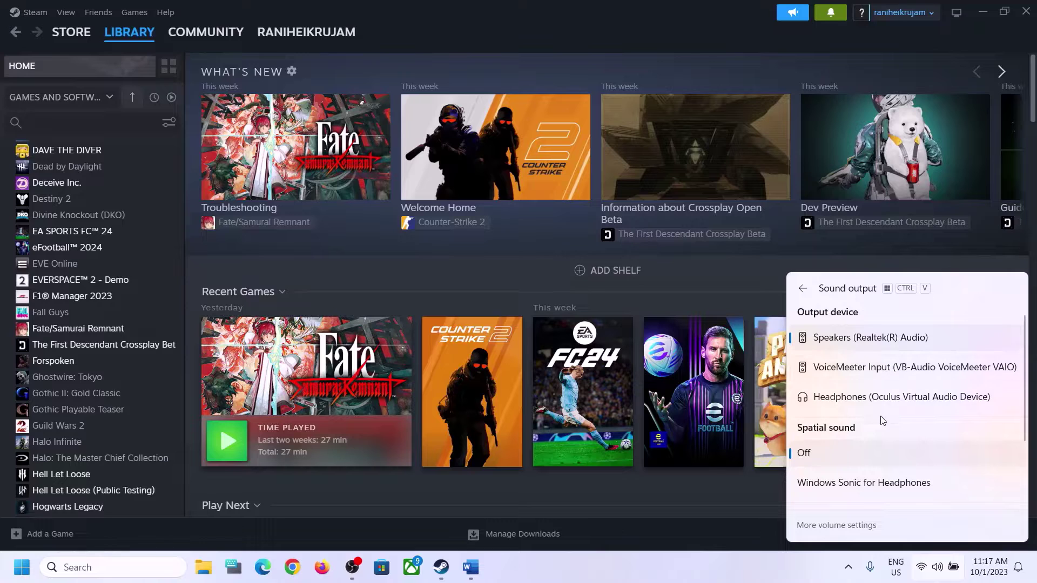
scroll(882, 435, "down", 1)
scroll(880, 438, "down", 2)
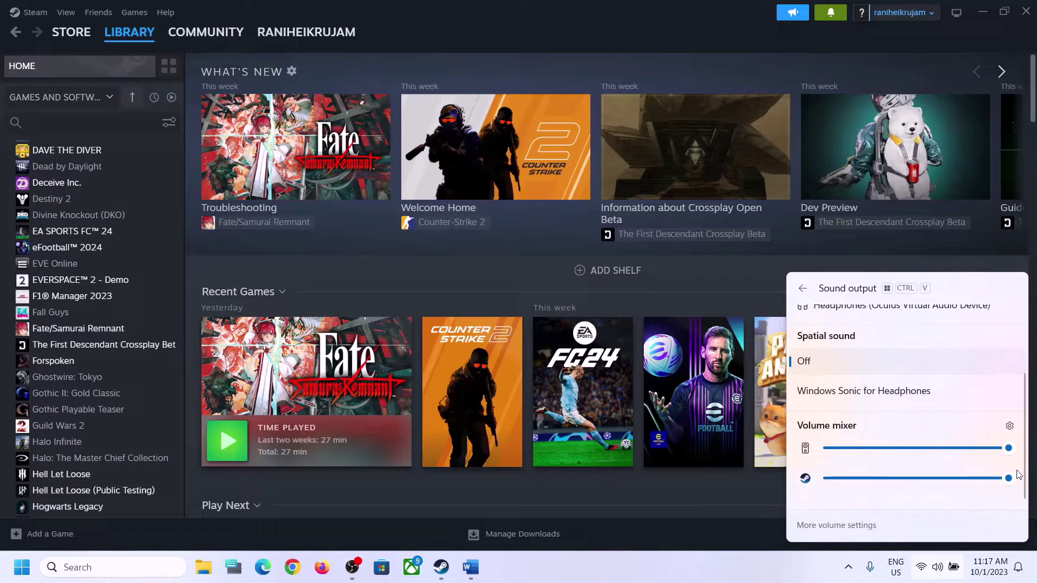
left_click(858, 561)
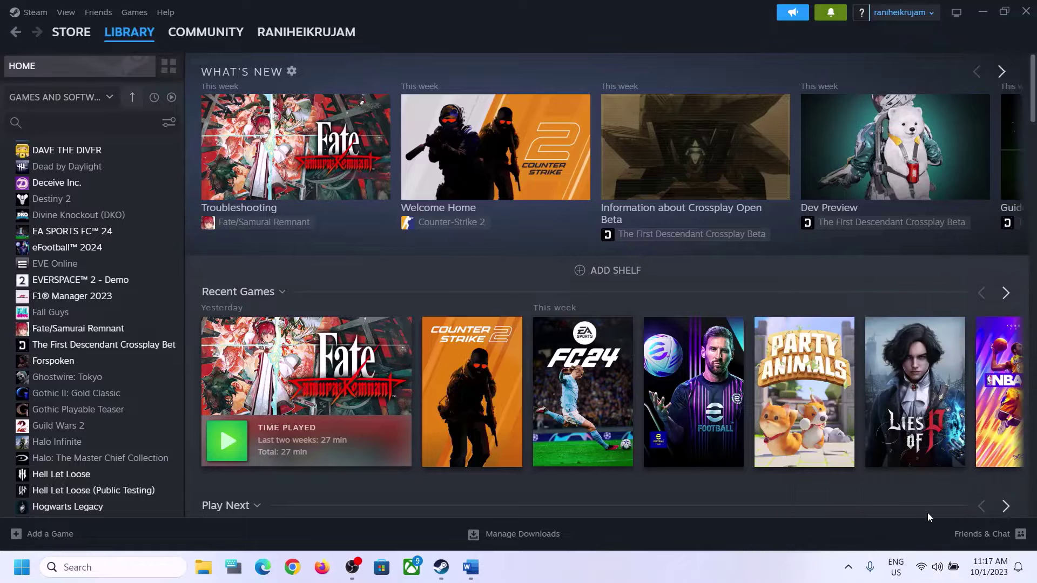
- Open the Windows Sound settings and examine the output devices available for playing sound
right_click(938, 572)
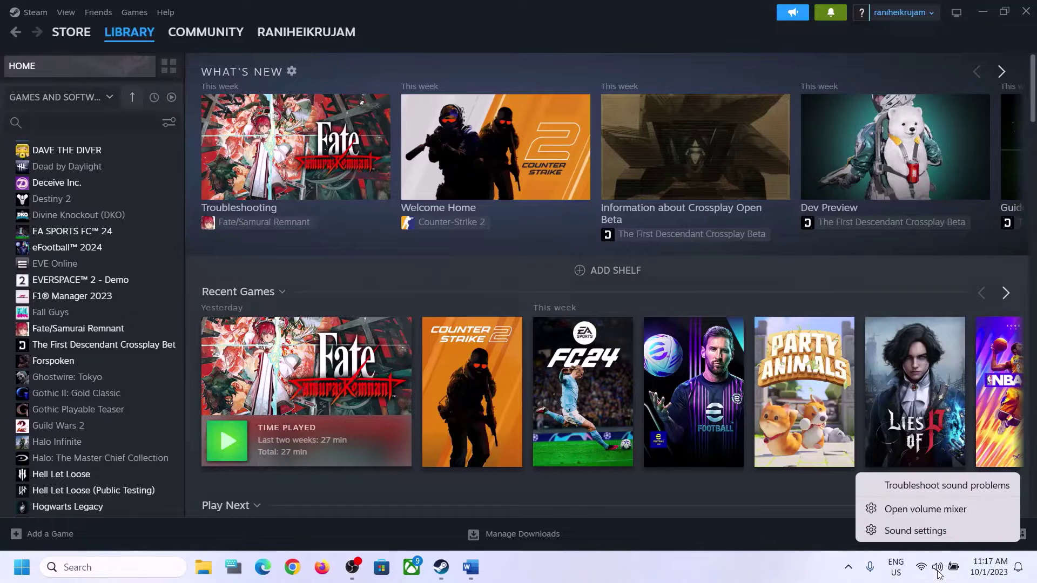
left_click(924, 531)
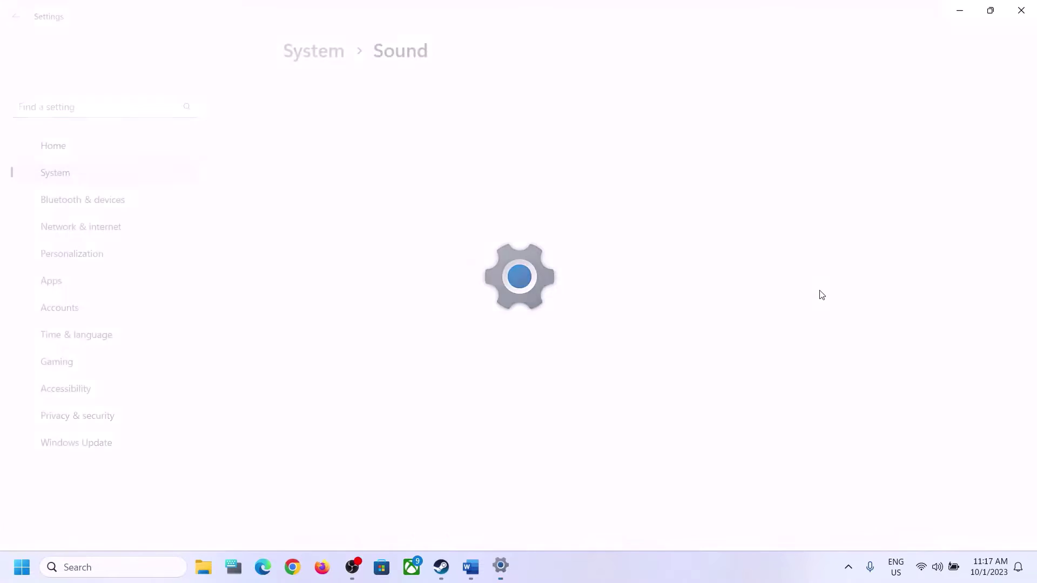
left_click(943, 120)
left_click(942, 118)
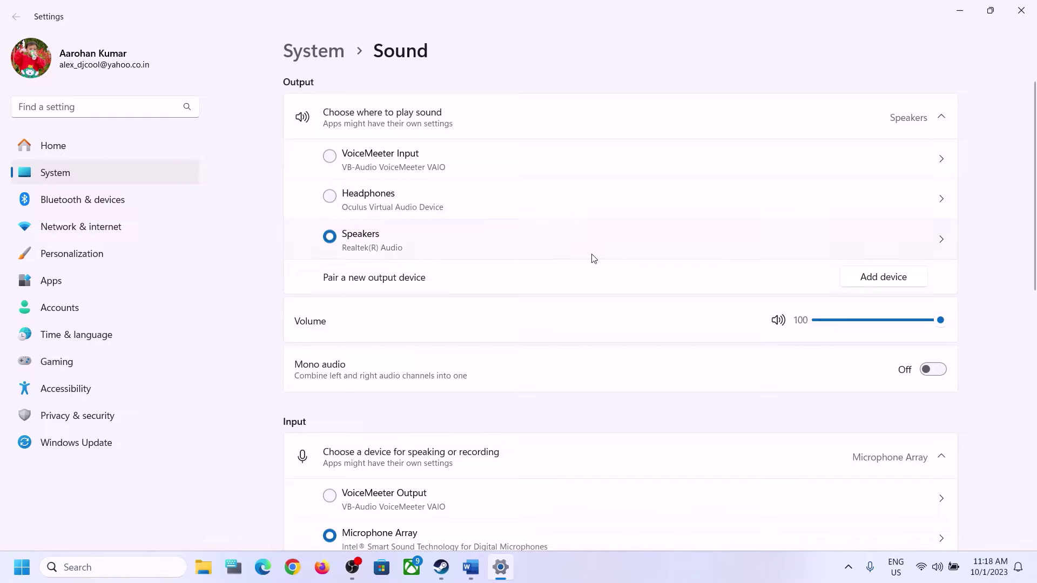
- Review the input devices and the volume mixer's per-app levels in the Sound settings, and close Settings
scroll(775, 411, "down", 8)
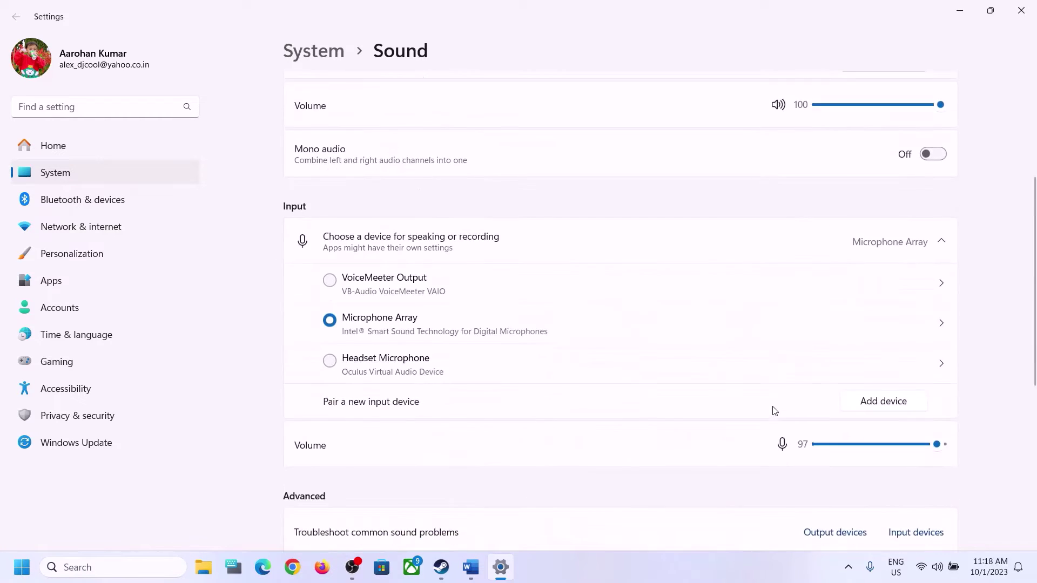
scroll(773, 412, "up", 2)
scroll(769, 410, "down", 2)
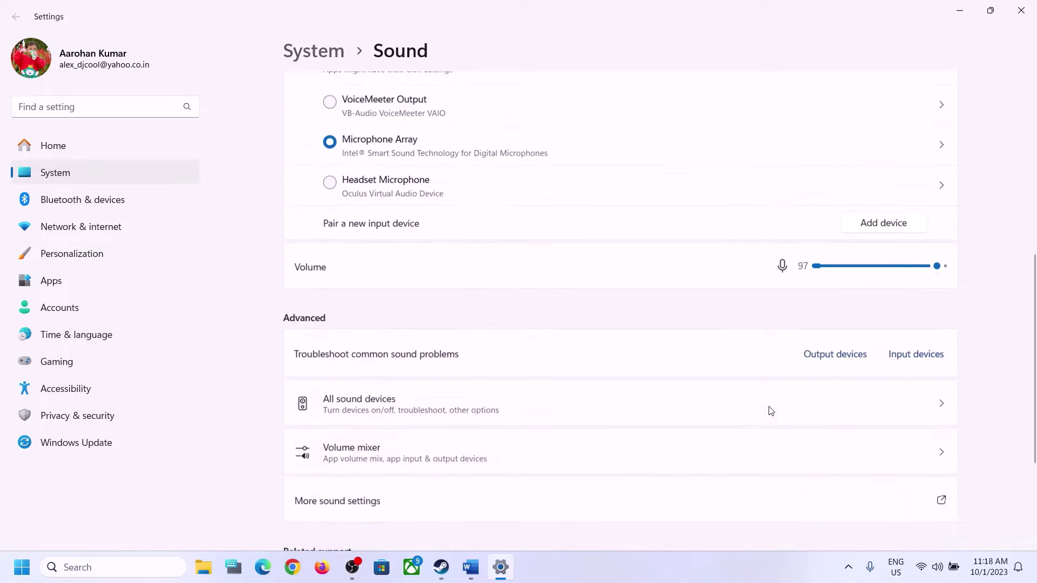
left_click(350, 419)
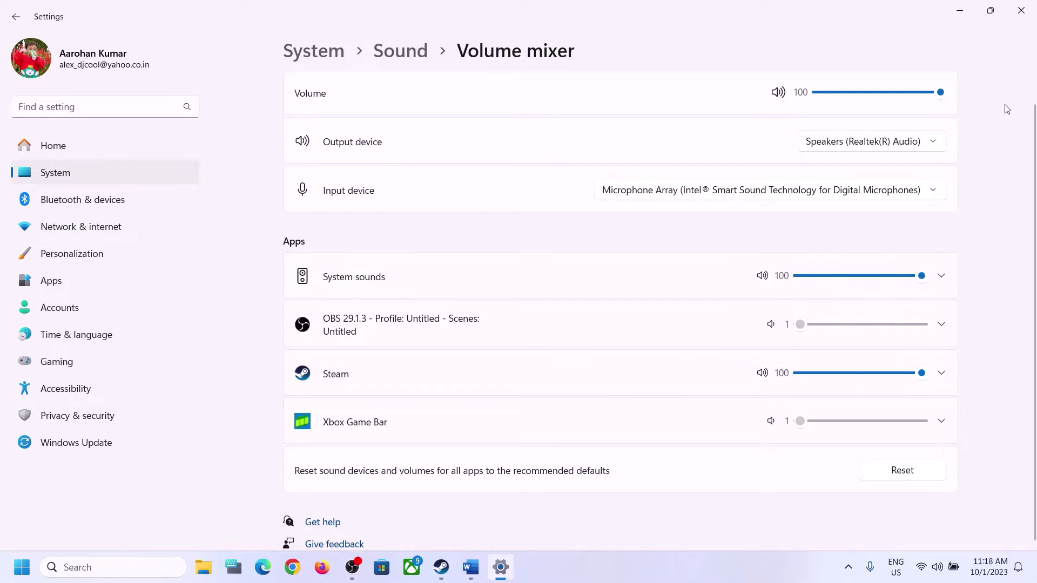
left_click(1021, 10)
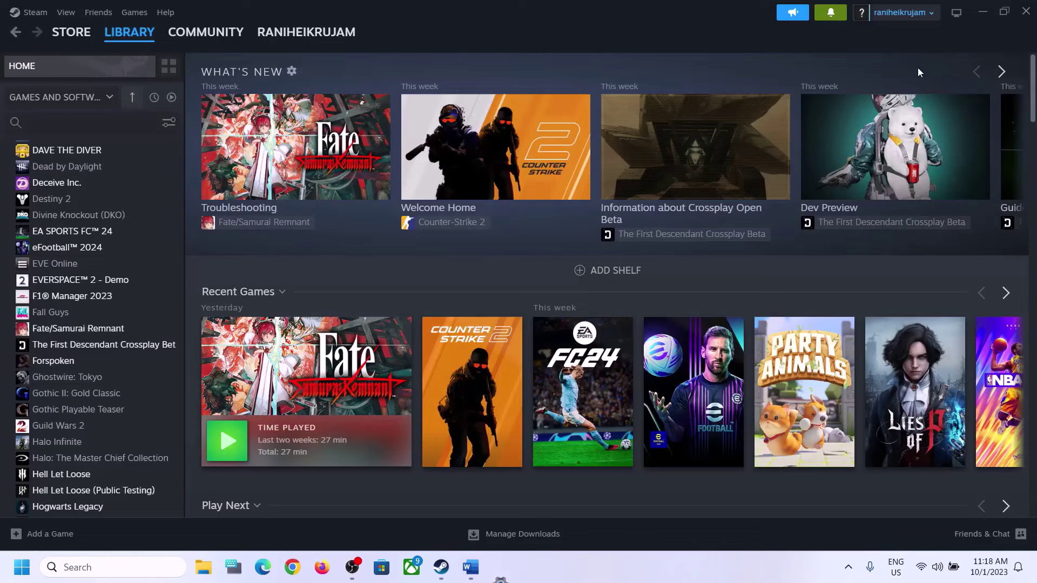
- Switch to the Word document and highlight the Step 3 instructions "Restart the game" and "Restart PC" in turn
left_click(470, 567)
scroll(447, 412, "down", 1)
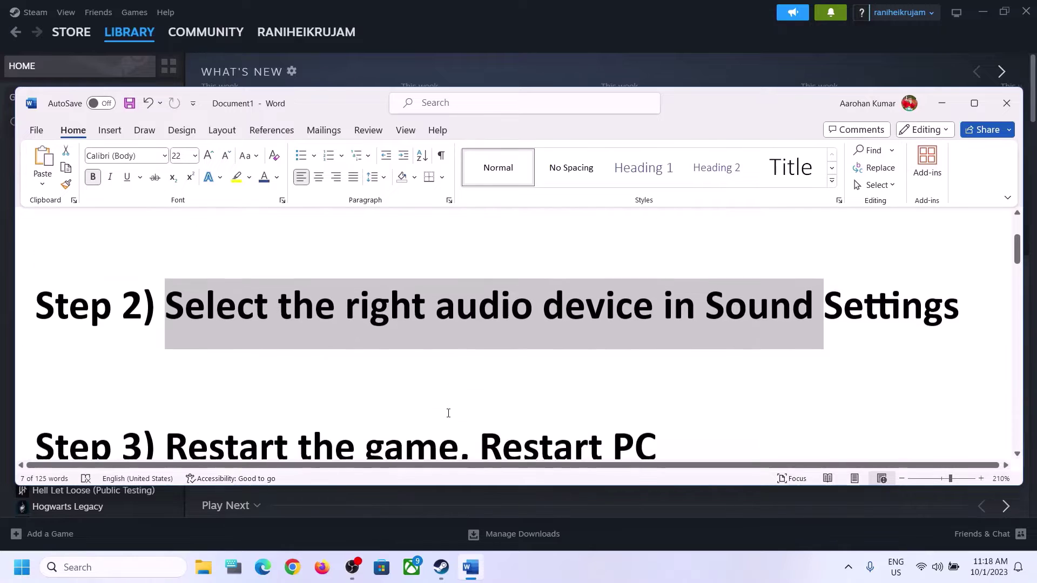
scroll(447, 412, "down", 1)
left_click_drag(166, 381, 459, 383)
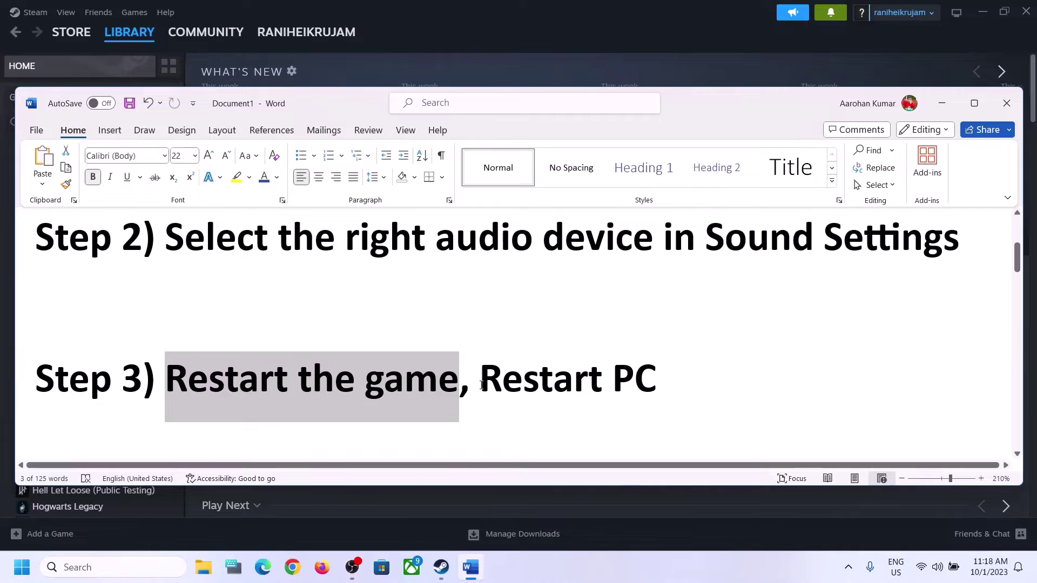
left_click_drag(479, 383, 656, 383)
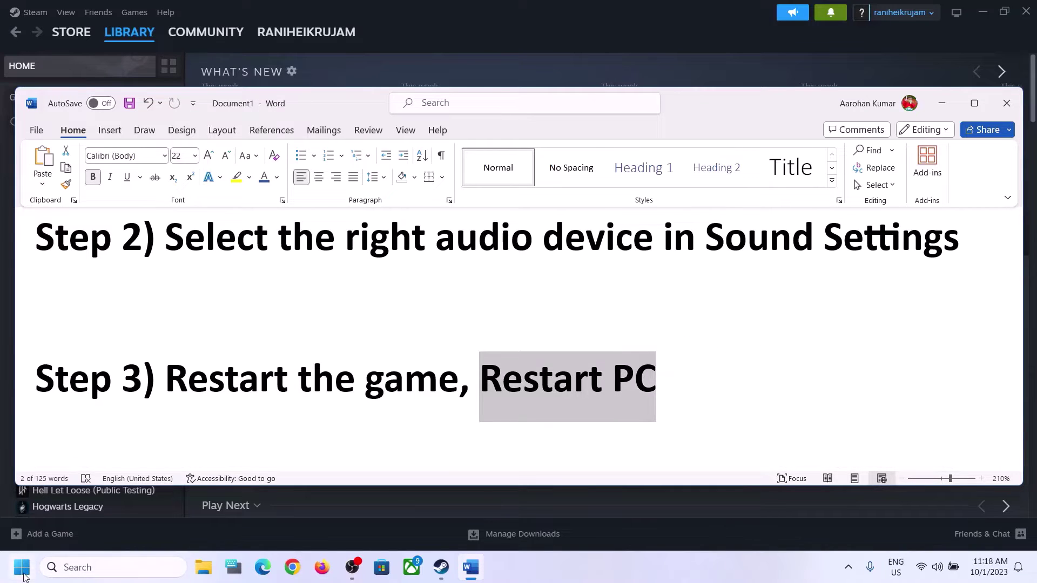
- Show the Windows power options containing Restart, and dismiss them without restarting the PC
left_click(22, 567)
left_click(392, 520)
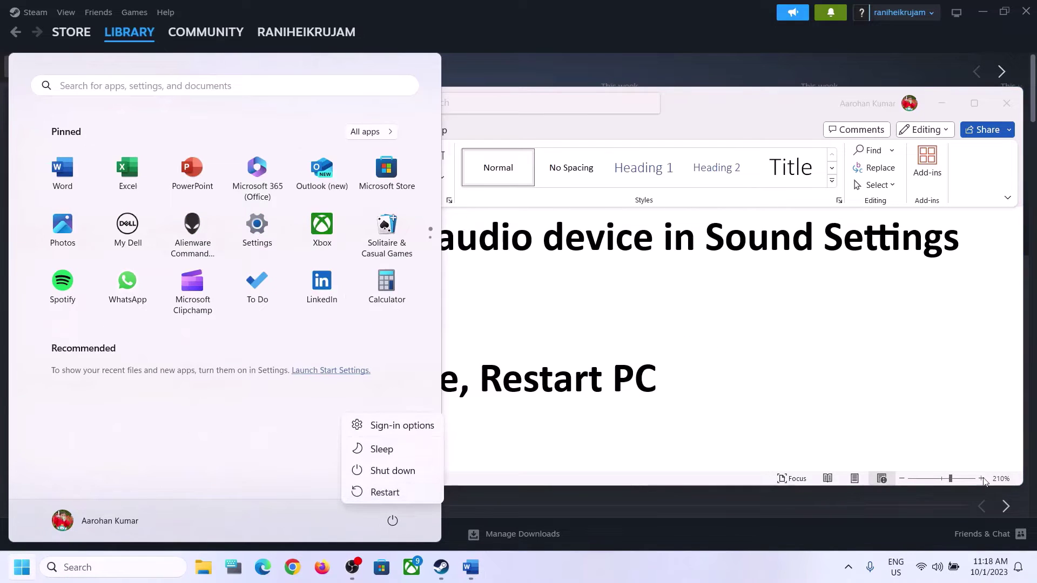
key("Escape")
left_click(749, 375)
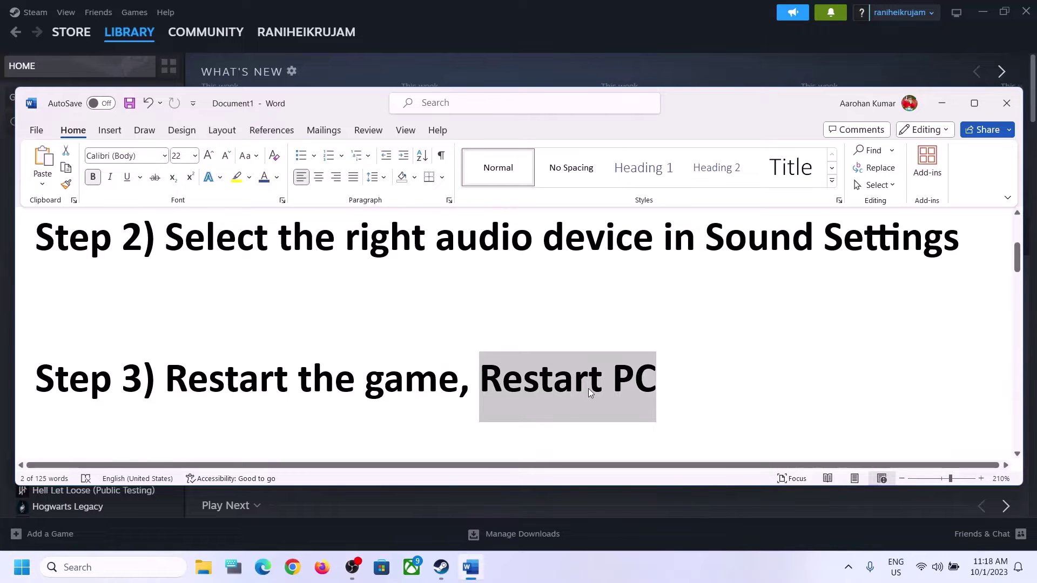
- Show the available sound output devices in the Windows quick settings, and dismiss the list without changing the device
left_click(937, 567)
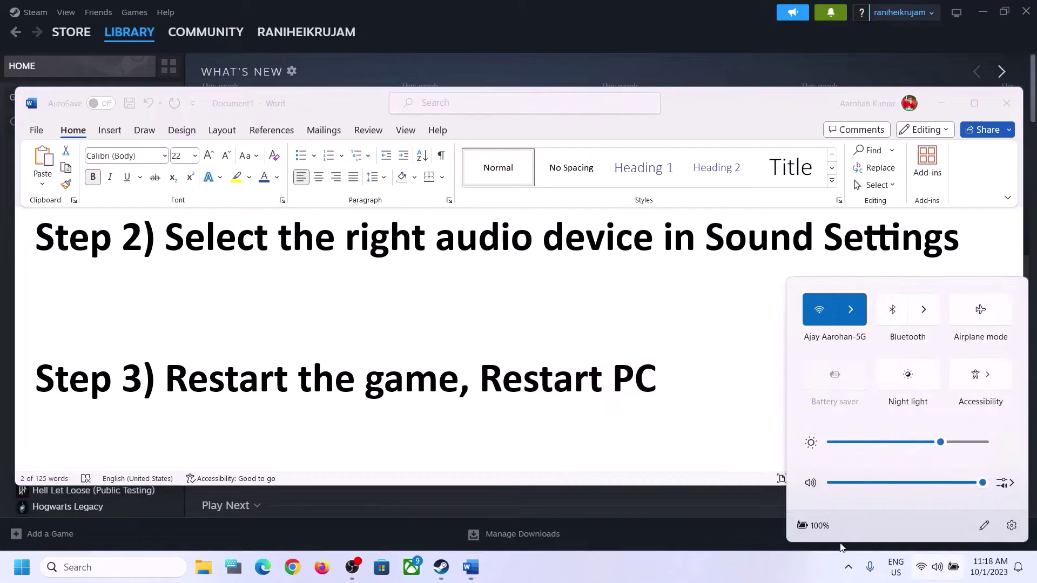
left_click(1006, 484)
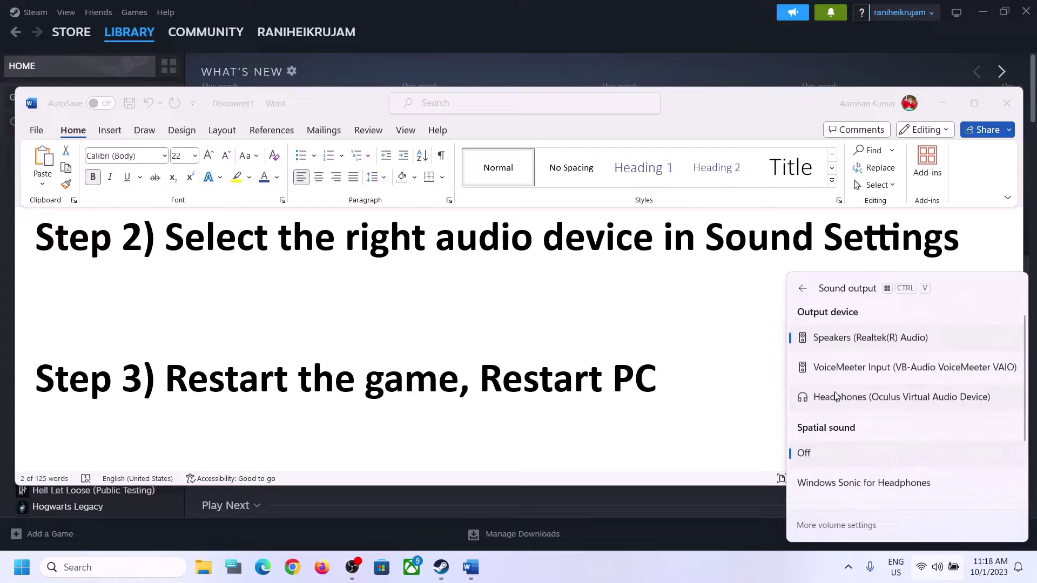
left_click(512, 421)
- Highlight the Step 4 instruction "Set Sound Sample rate to 48/44k Hz in sound control panel" in the Word document
left_click(356, 368)
scroll(354, 366, "down", 4)
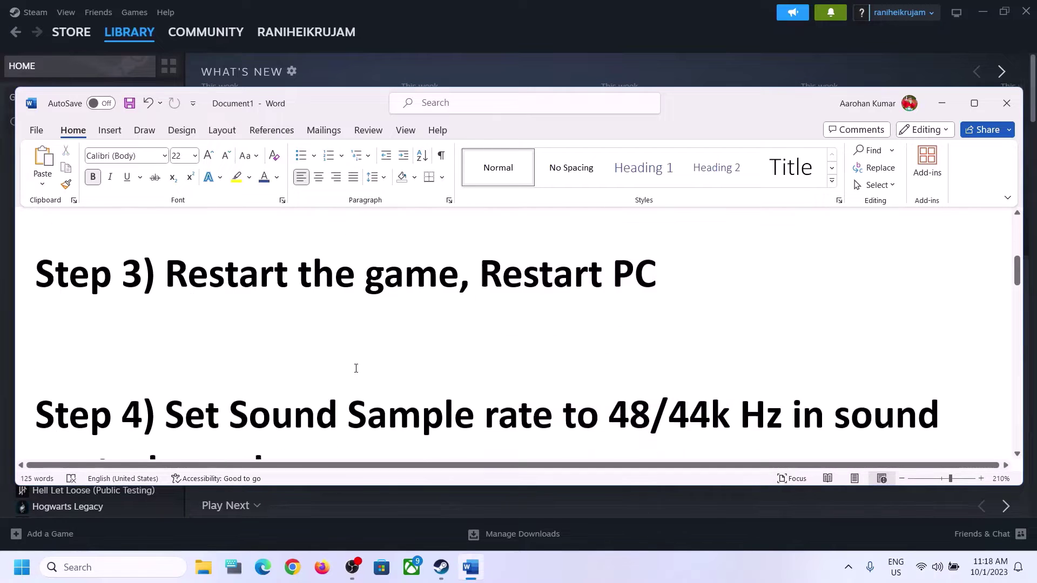
left_click_drag(187, 329, 357, 393)
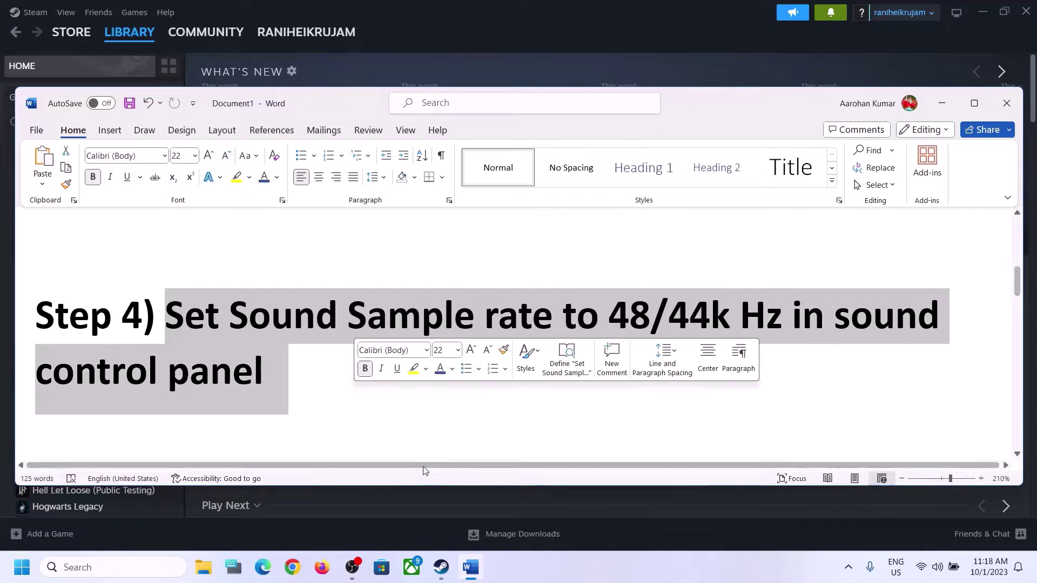
- Search Windows for "control", open Control Panel, and bring up the Sound dialog under Hardware and Sound
left_click(119, 575)
type("control")
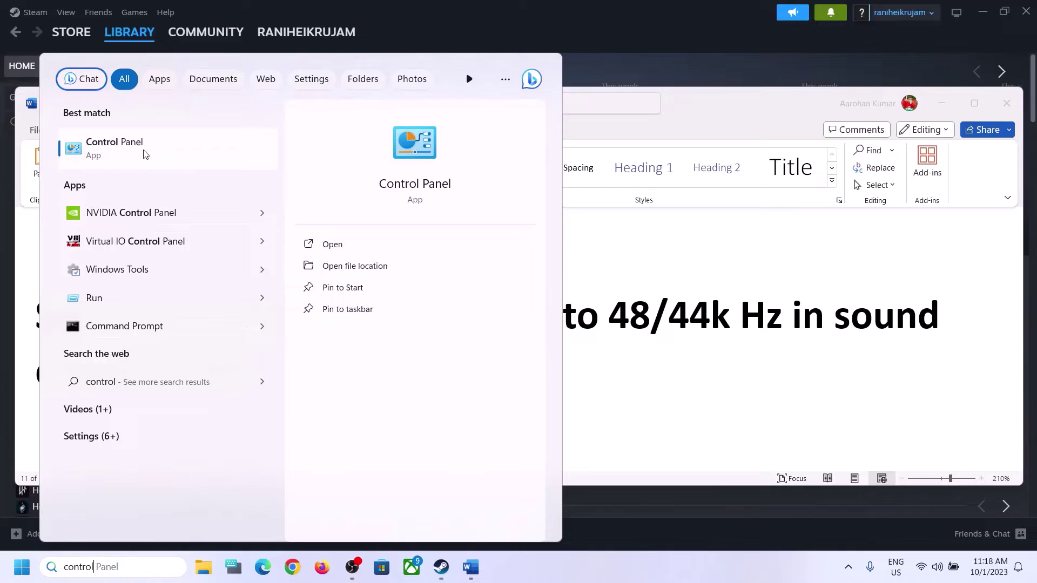
left_click(143, 154)
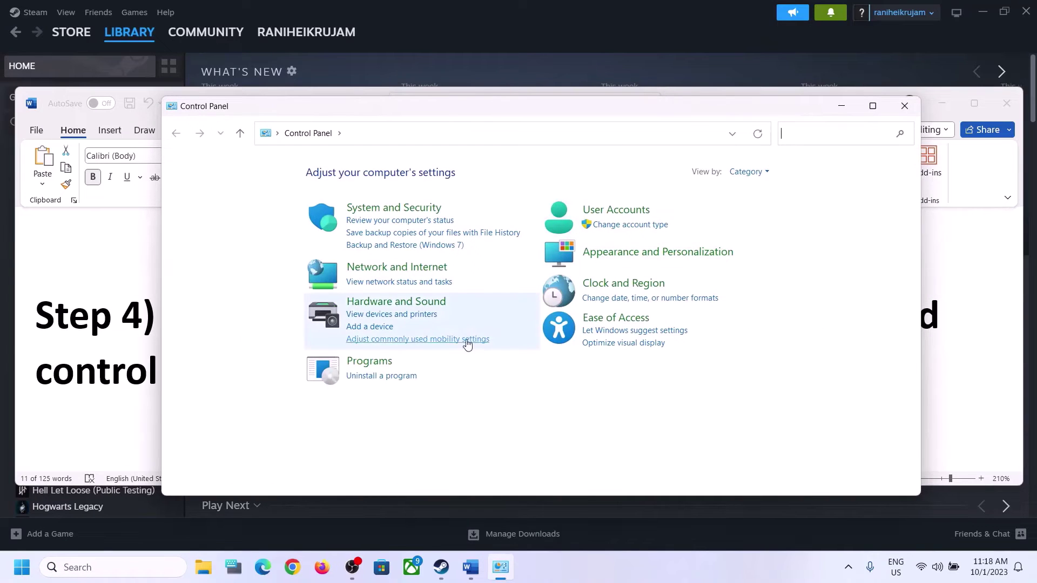
left_click(390, 300)
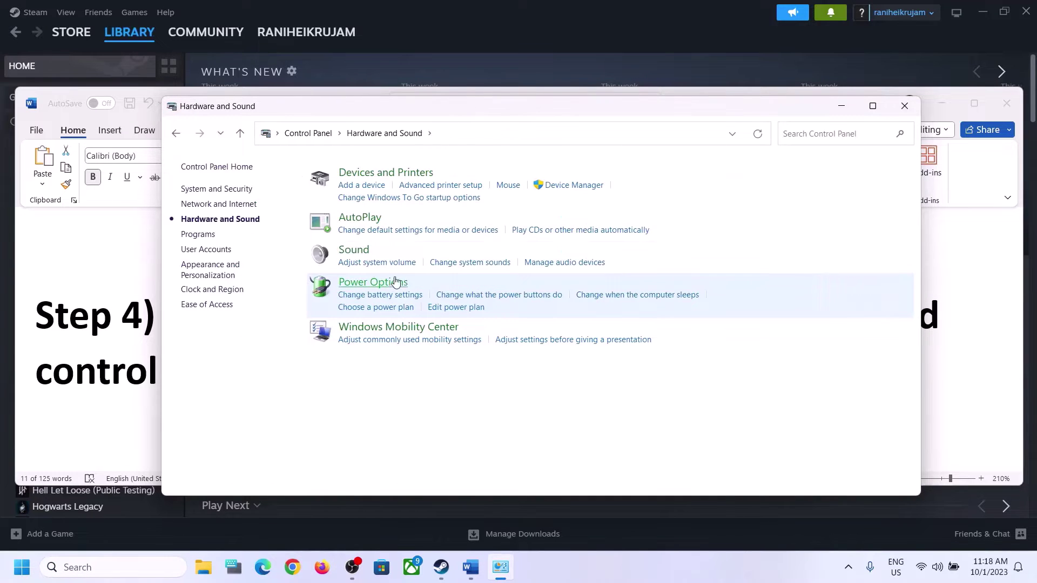
left_click(359, 254)
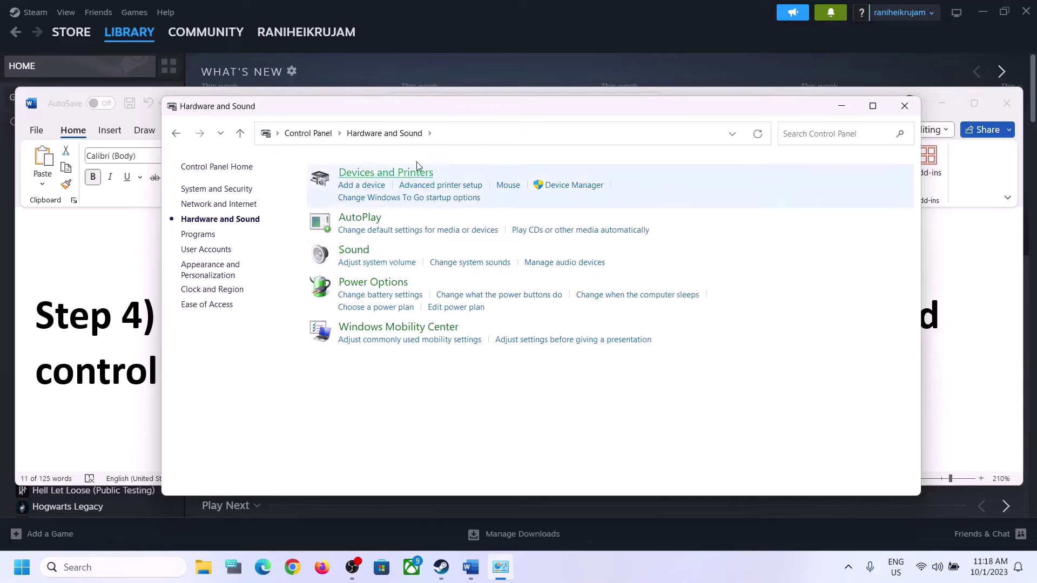
left_click_drag(256, 114, 490, 94)
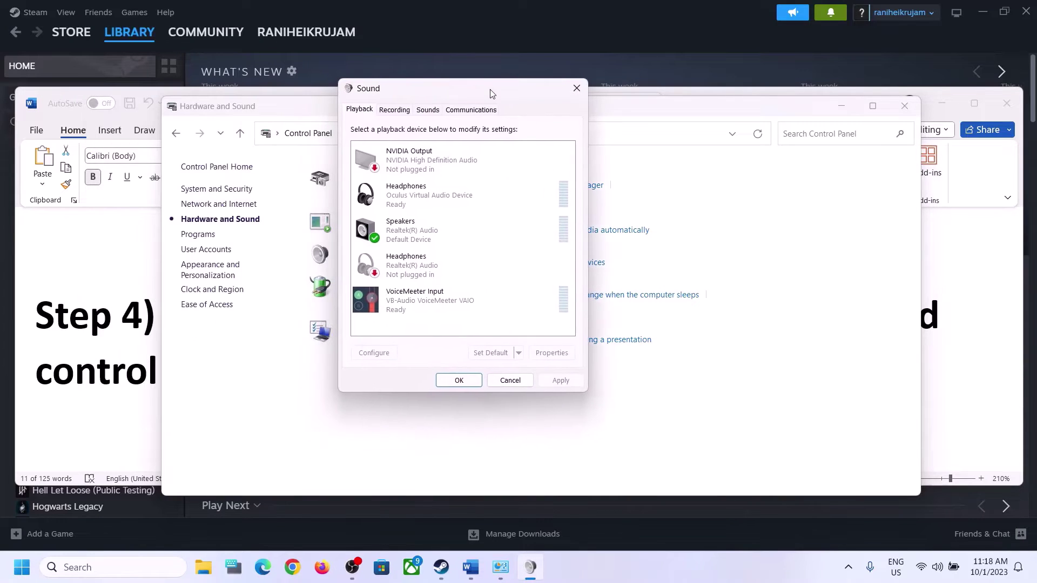
- Open the advanced properties of the Realtek Speakers playback device
left_click(421, 239)
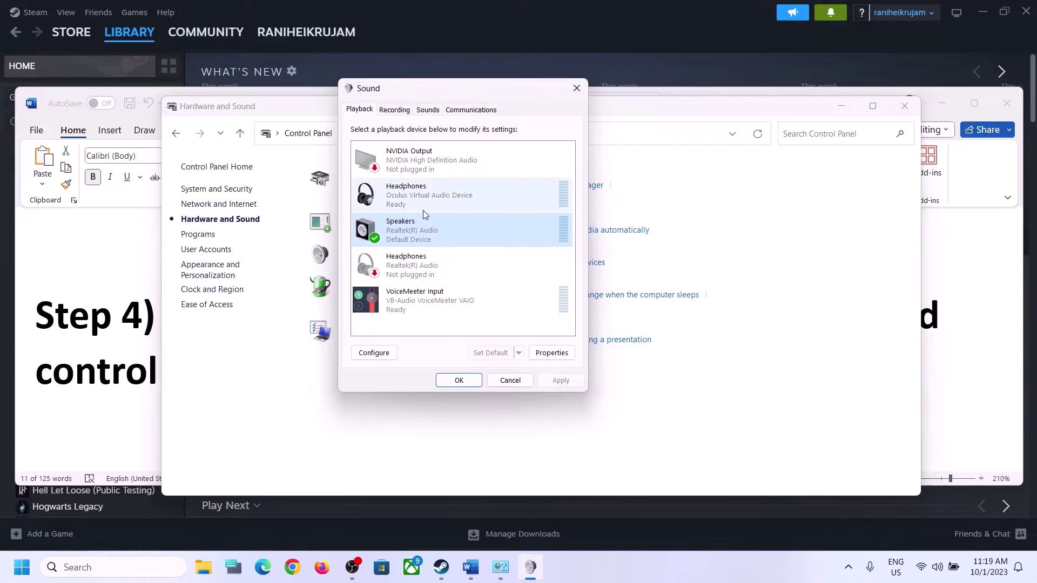
left_click(418, 201)
left_click(374, 243)
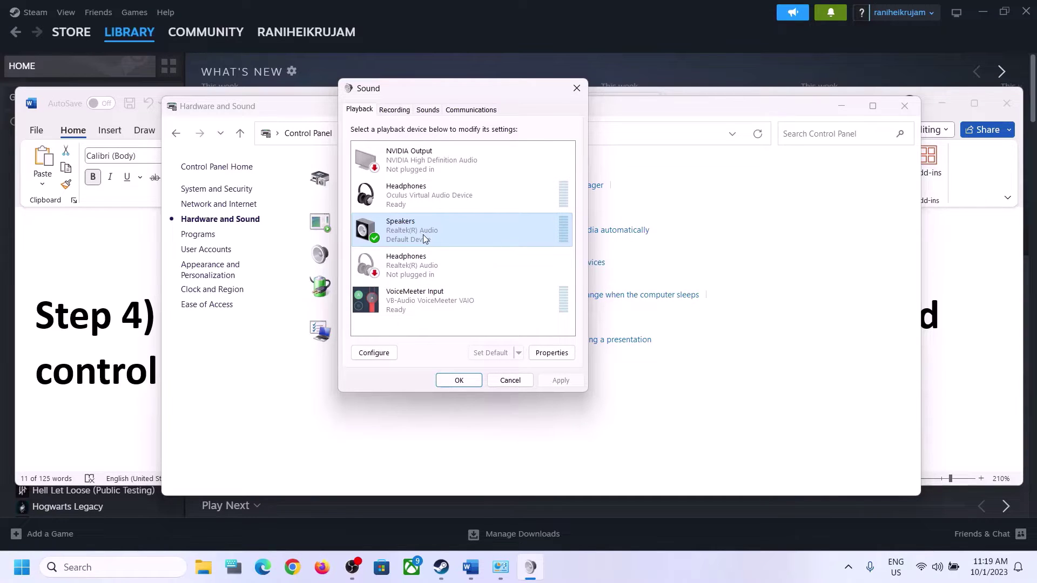
right_click(424, 236)
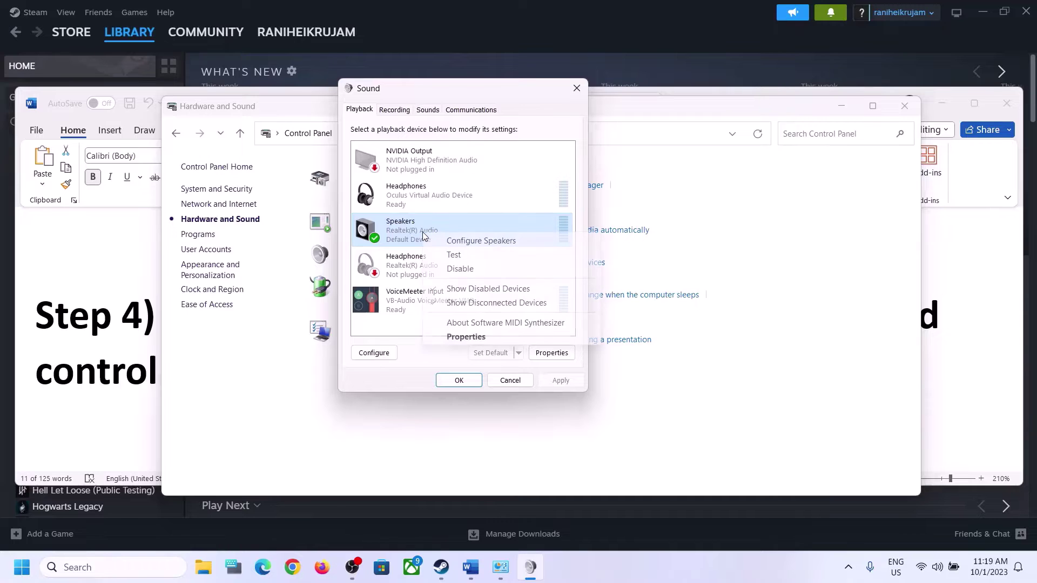
left_click(468, 338)
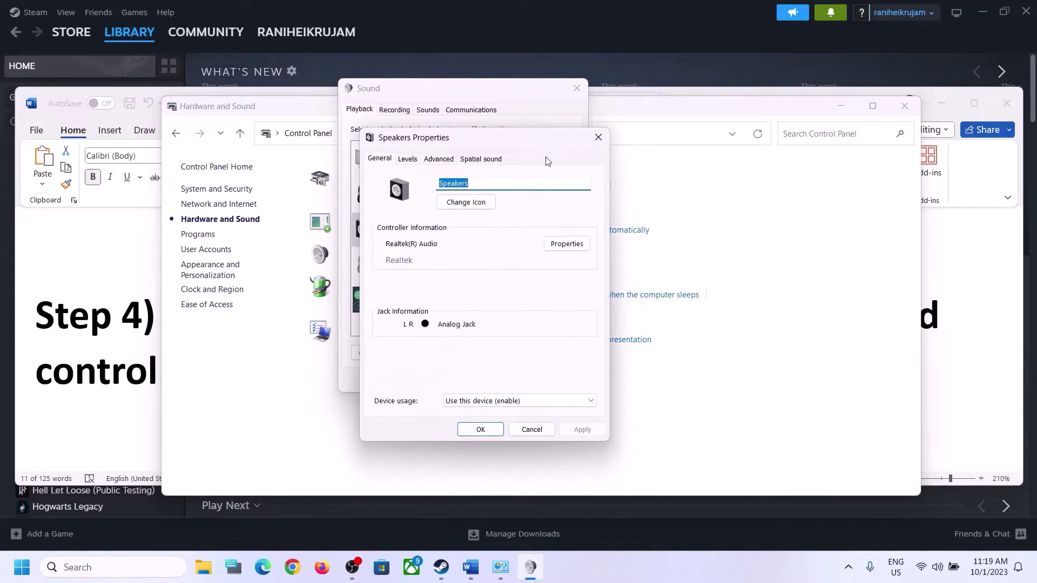
left_click(438, 162)
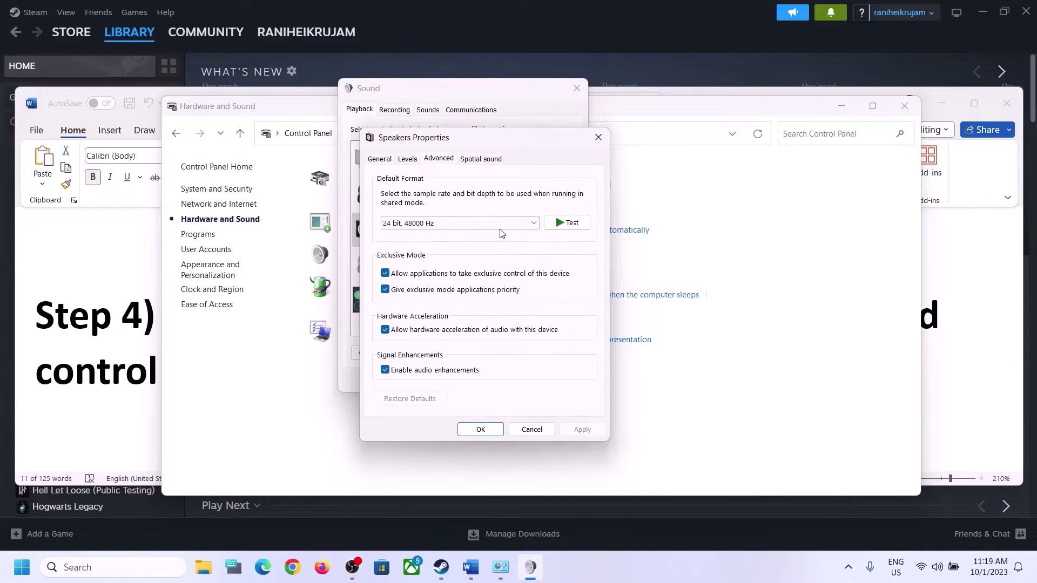
- Set the speakers' default format to 16 bit, 48000 Hz and apply it
left_click(534, 224)
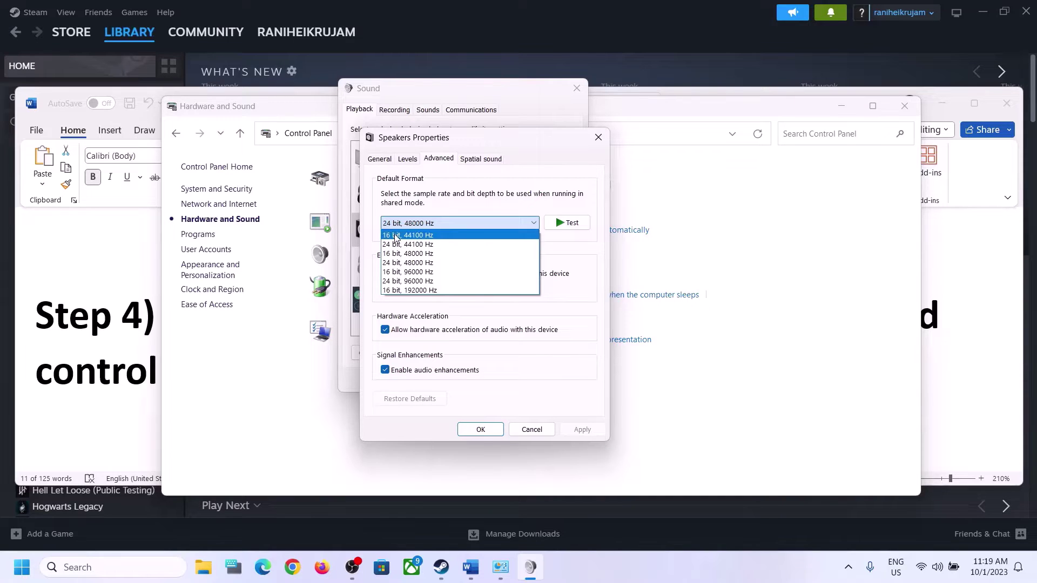
left_click(420, 256)
left_click(582, 430)
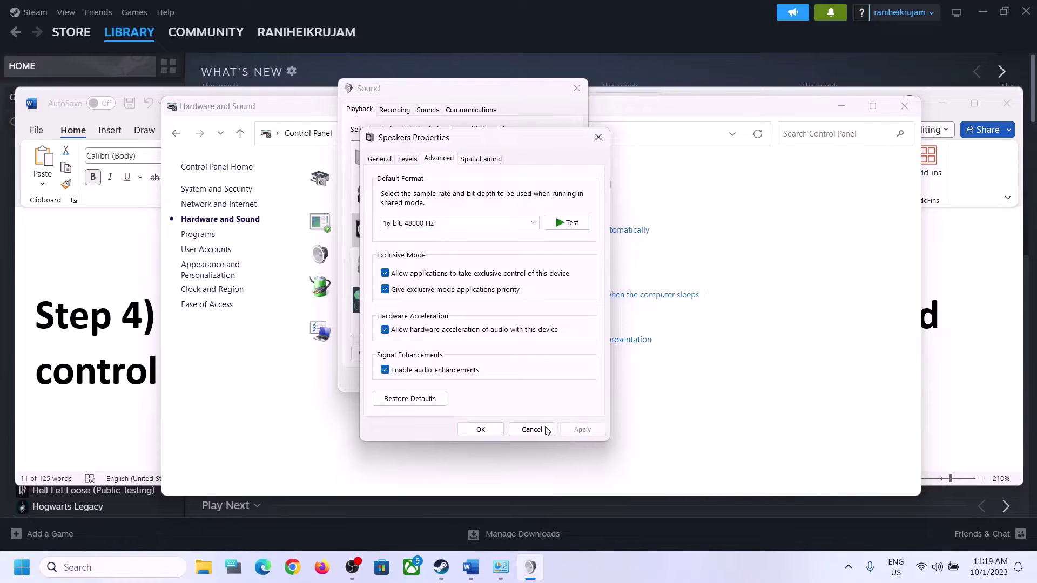
- Set the speakers' default format to 24 bit, 48000 Hz, apply it, and close the sound dialogs and Control Panel
left_click(441, 222)
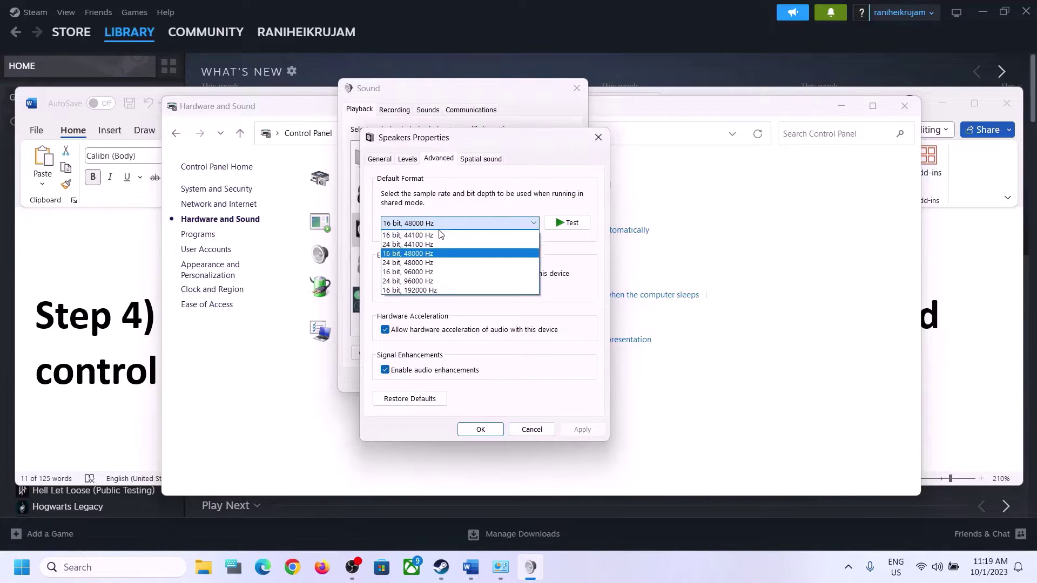
left_click(413, 263)
left_click(572, 429)
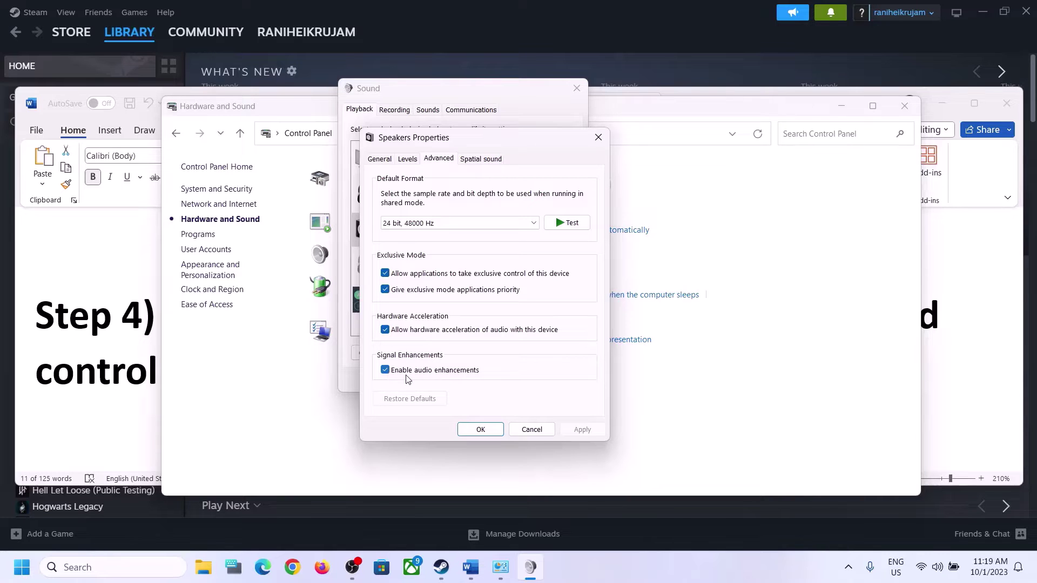
left_click(483, 431)
left_click(475, 383)
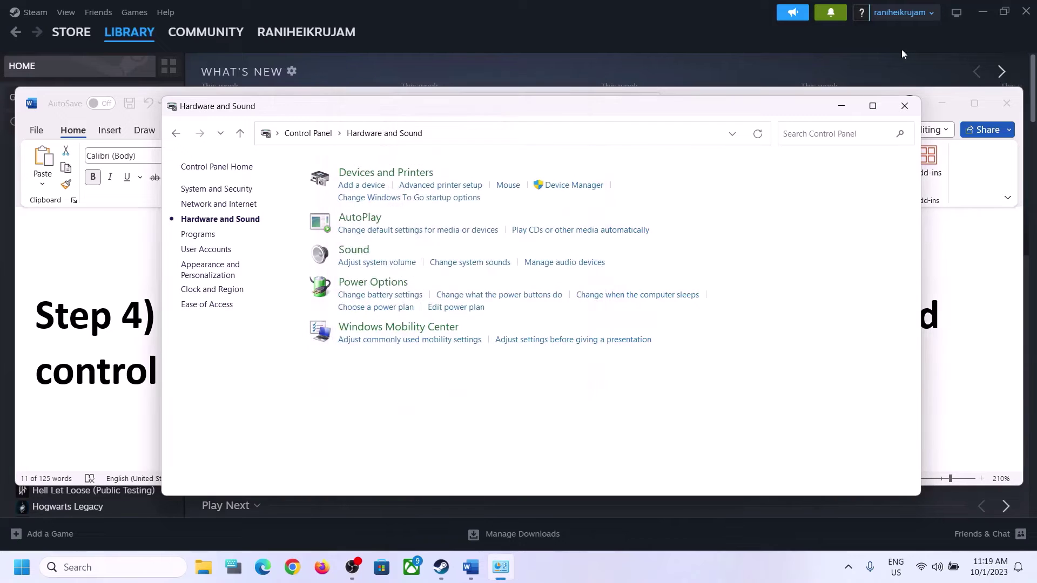
left_click(905, 106)
- Highlight "to 48/44k Hz" in Step 4 of the Word document, and review the Step 5 controller instructions phrase by phrase
left_click_drag(562, 316, 769, 314)
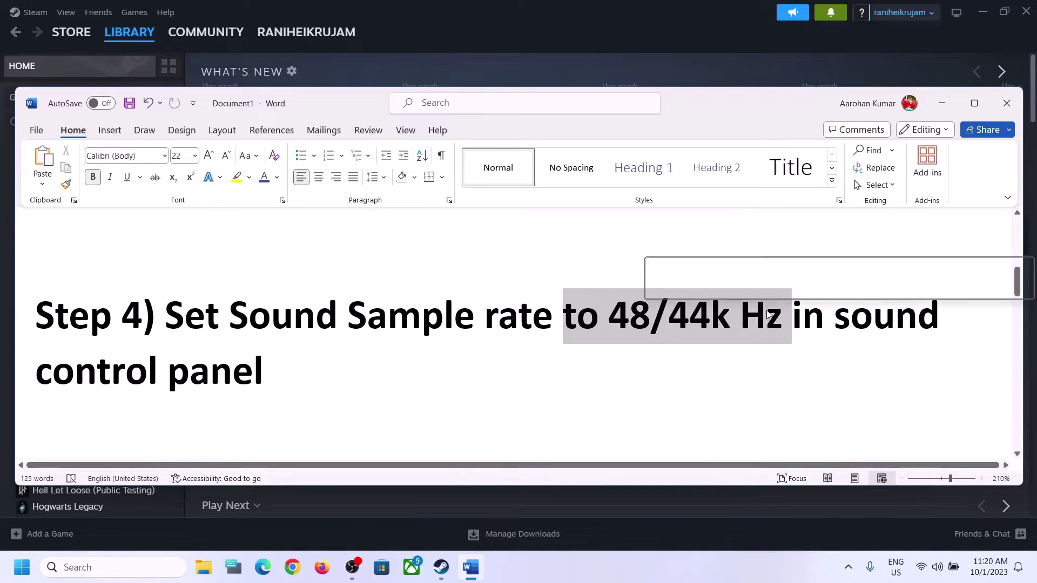
left_click(324, 354)
scroll(326, 354, "down", 4)
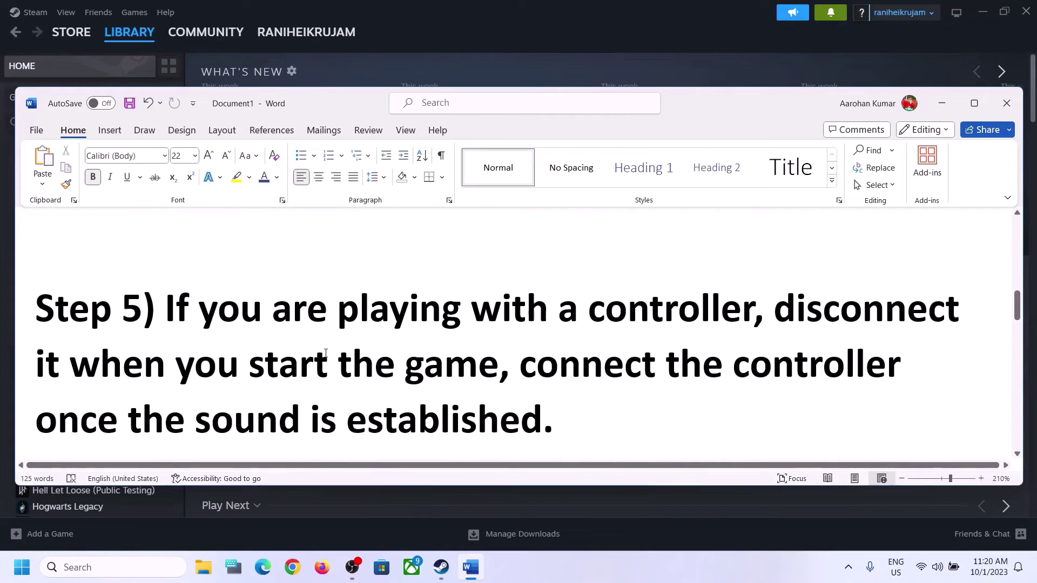
left_click_drag(166, 310, 477, 376)
left_click(774, 309)
left_click(822, 309)
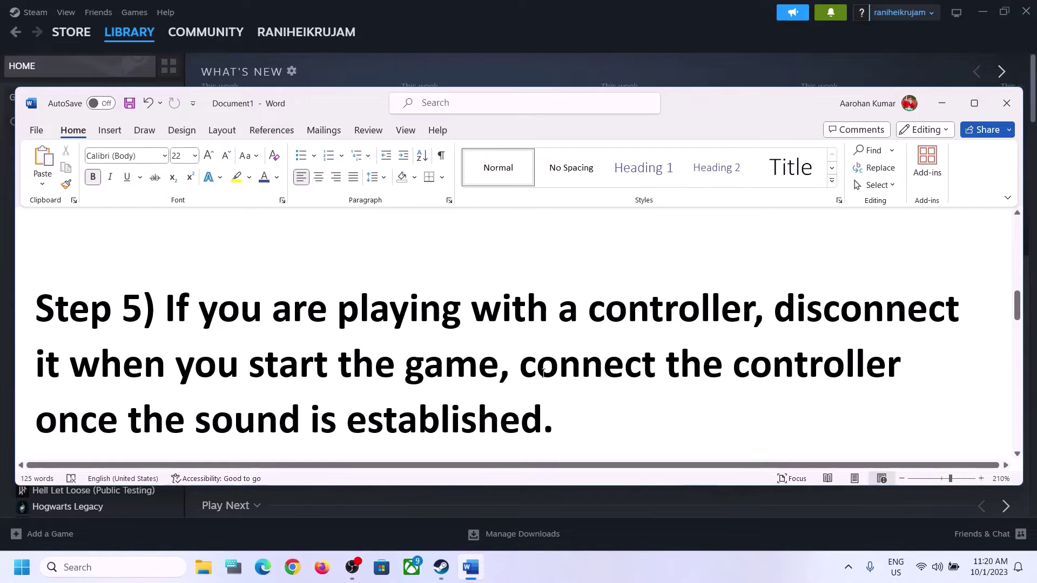
left_click_drag(543, 371, 833, 363)
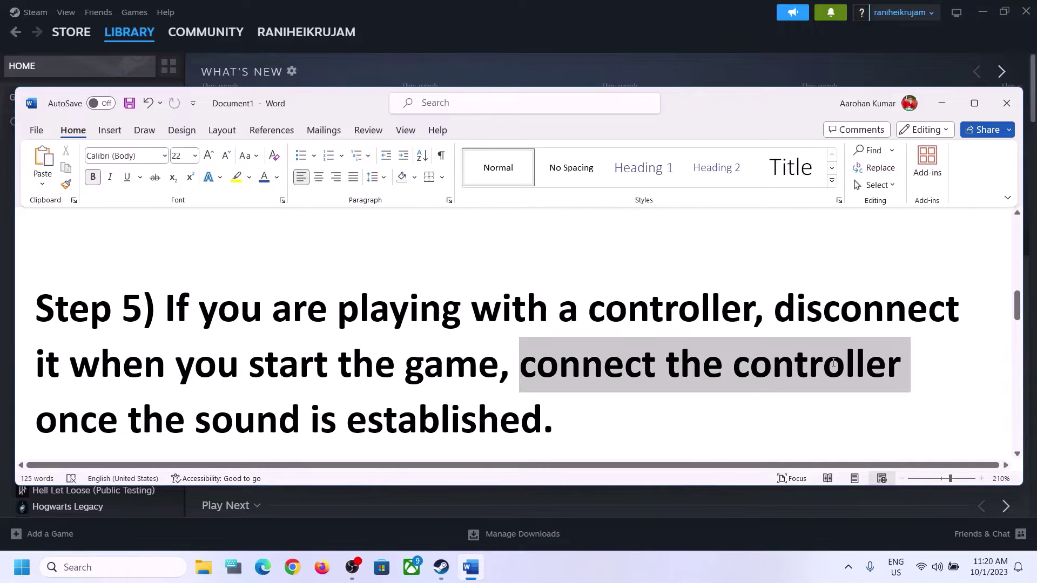
left_click_drag(36, 419, 543, 419)
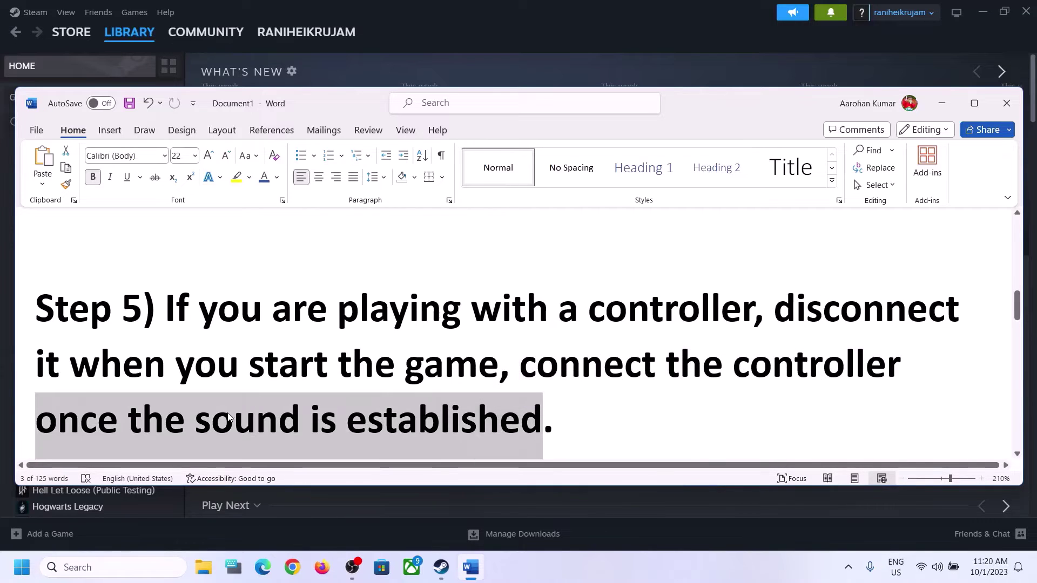
- Highlight "off Spatial Sound" in the Step 6 instruction
left_click(317, 335)
scroll(317, 335, "down", 4)
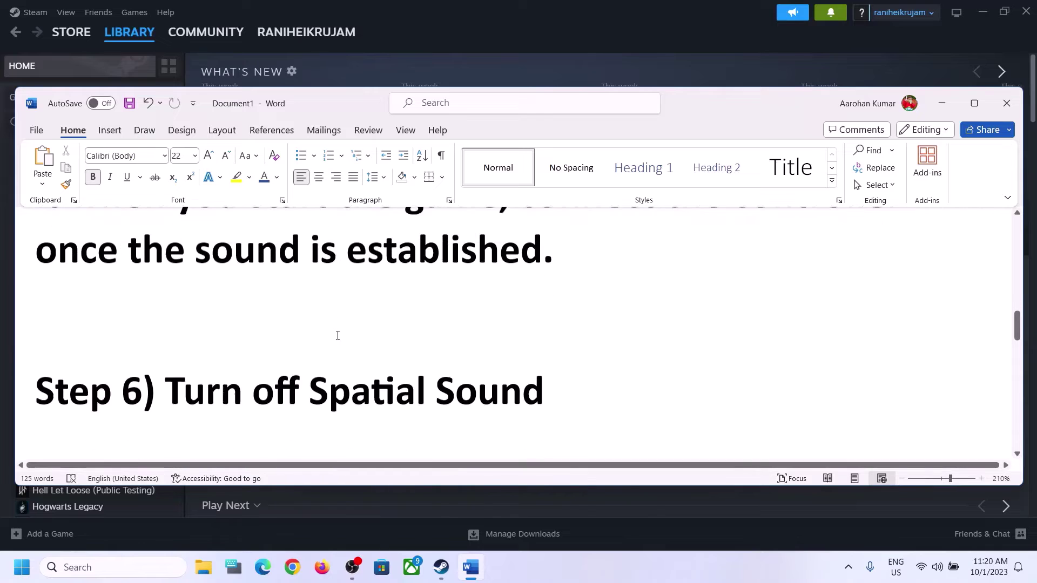
left_click_drag(253, 359, 572, 367)
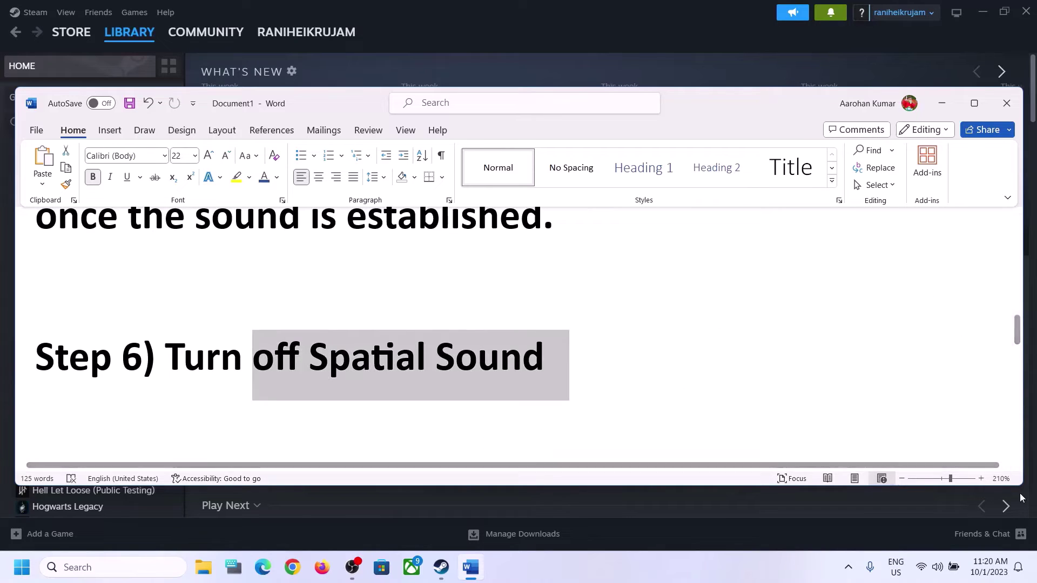
right_click(938, 578)
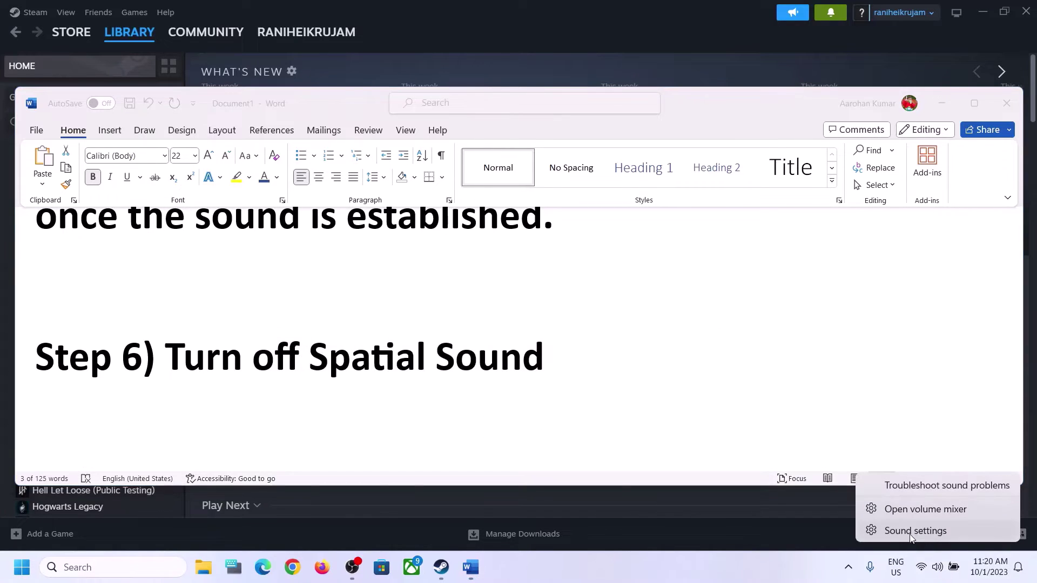
left_click(934, 526)
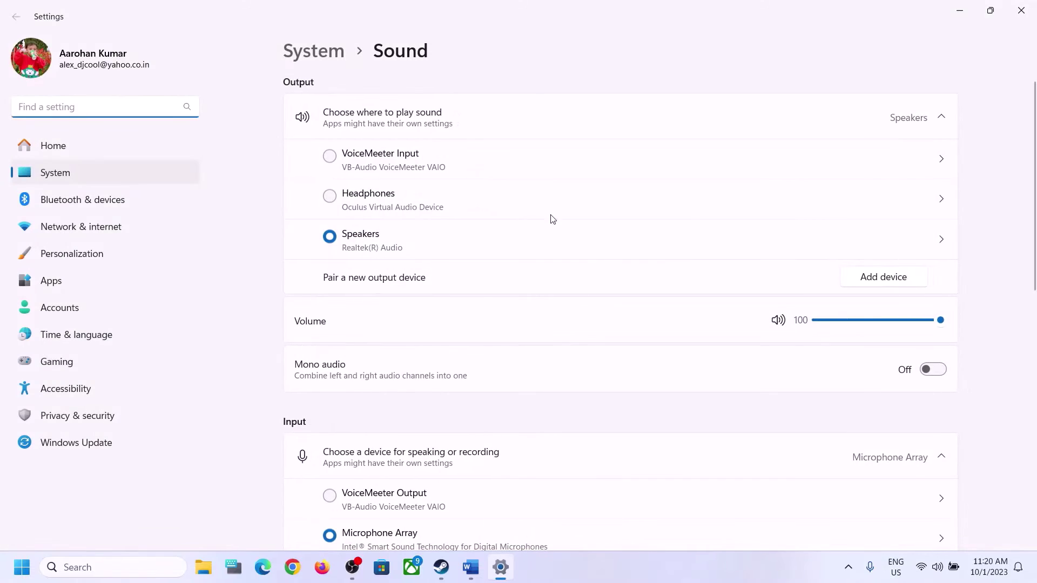
left_click(1020, 17)
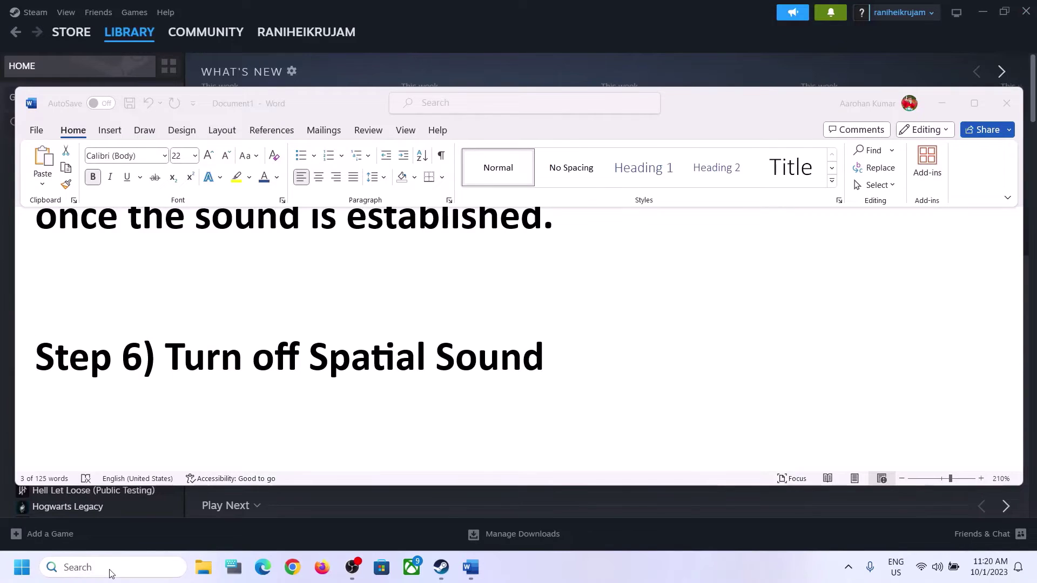
- Open Control Panel again and bring up the Sound dialog's playback devices from Hardware and Sound, closing the stray Volume Mixer
left_click(110, 568)
type("control")
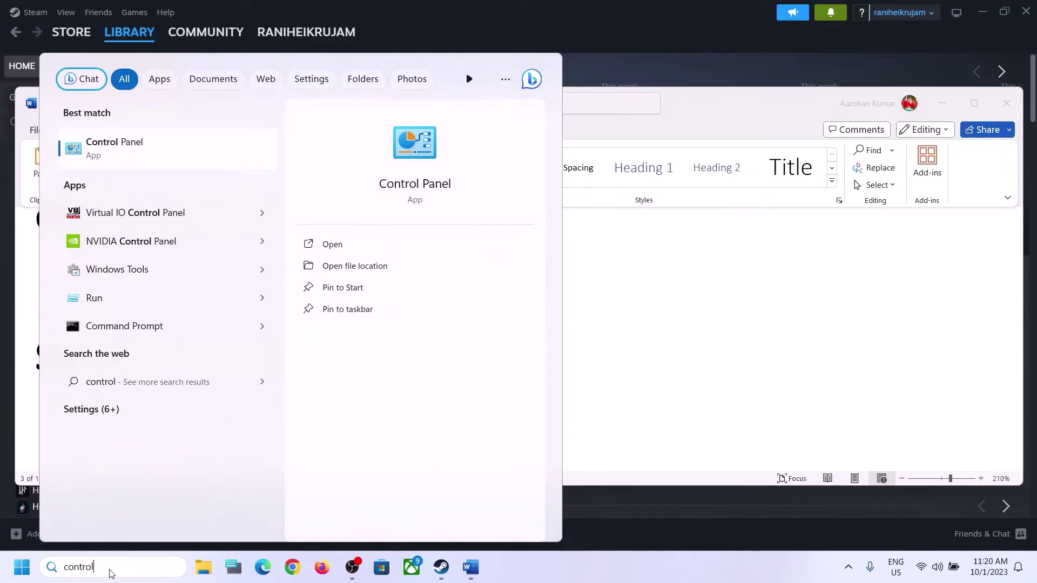
key("Return")
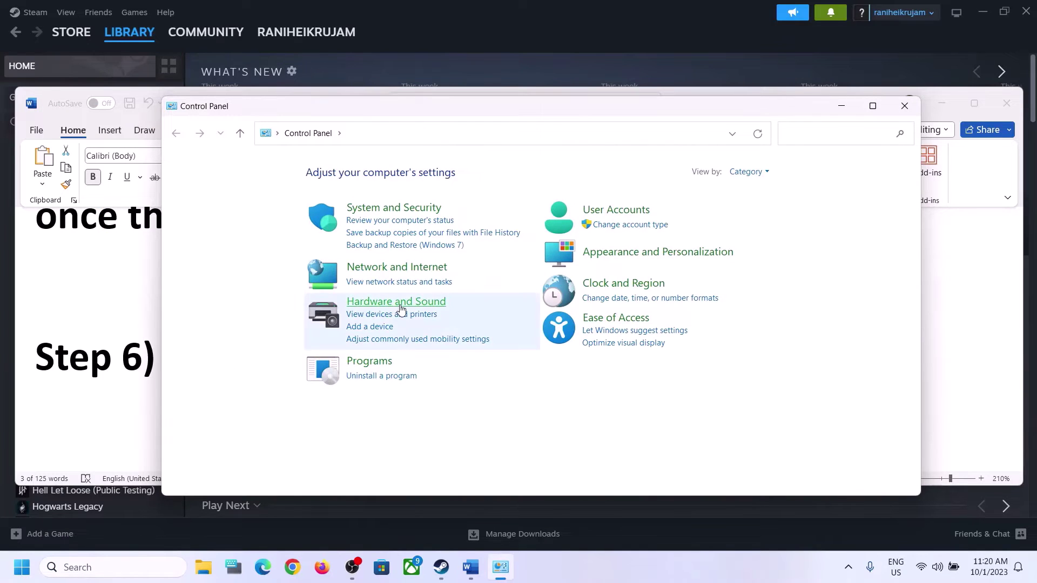
left_click(400, 304)
left_click(358, 263)
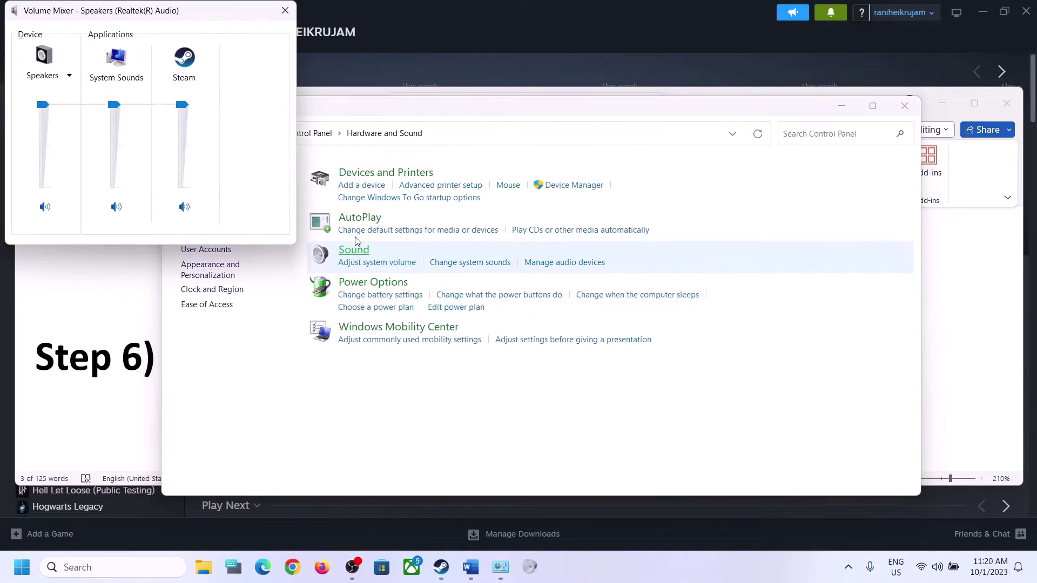
left_click(284, 13)
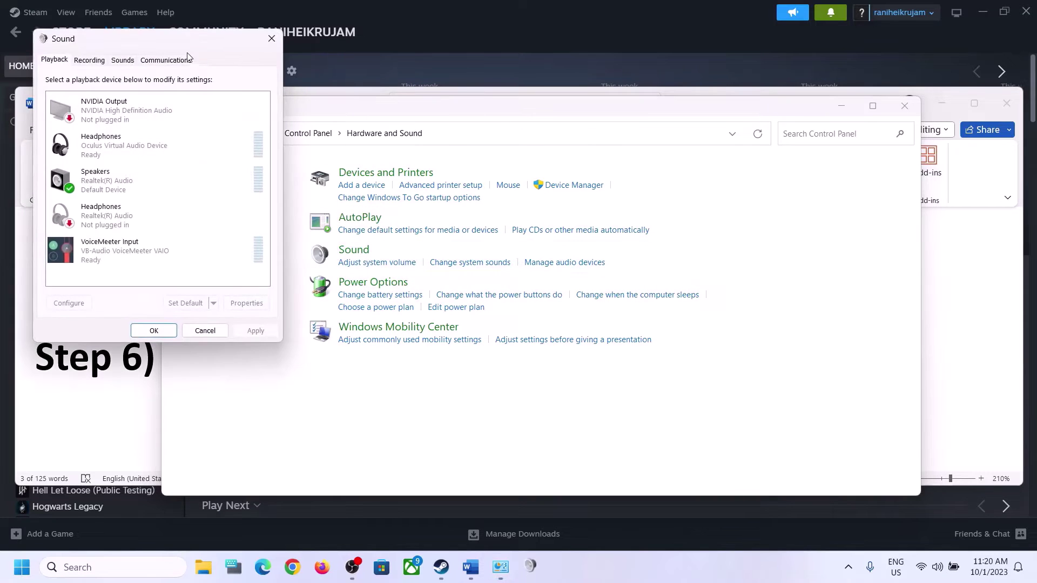
left_click_drag(175, 41, 513, 82)
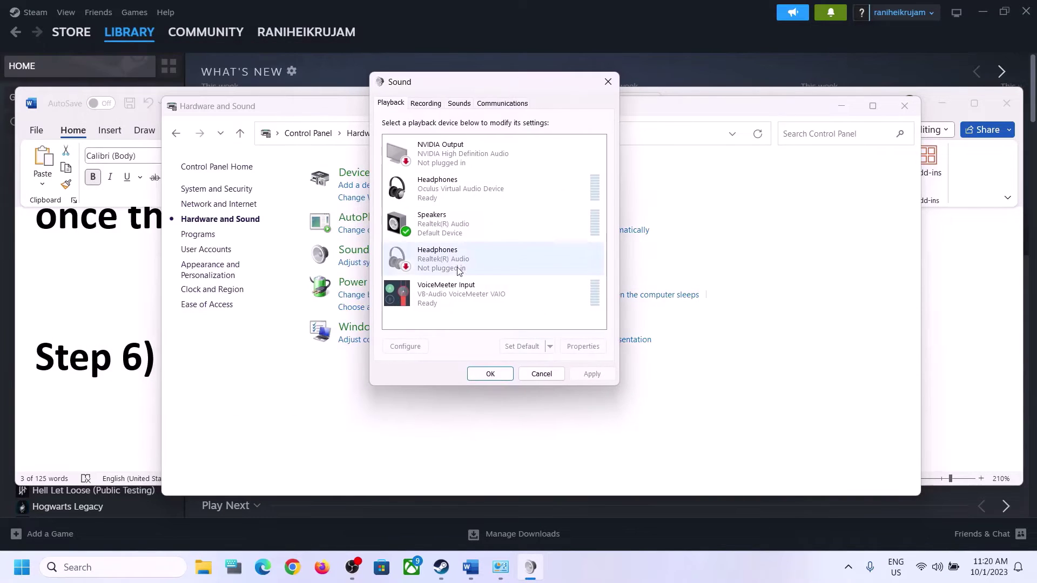
- Set the spatial sound format of the Realtek Speakers to Off, apply it, and close the Sound dialog
left_click(448, 228)
right_click(449, 228)
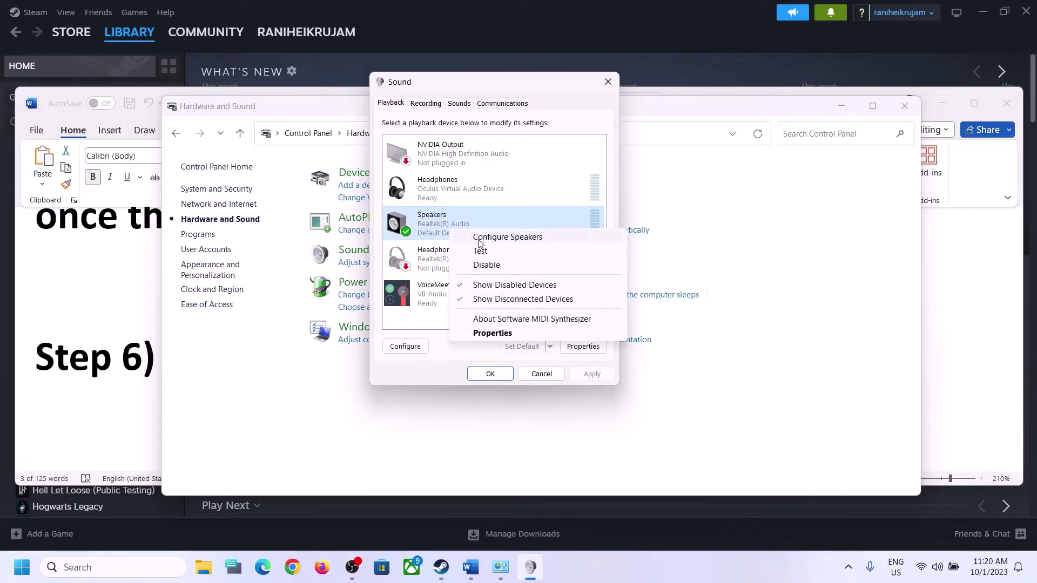
left_click(499, 334)
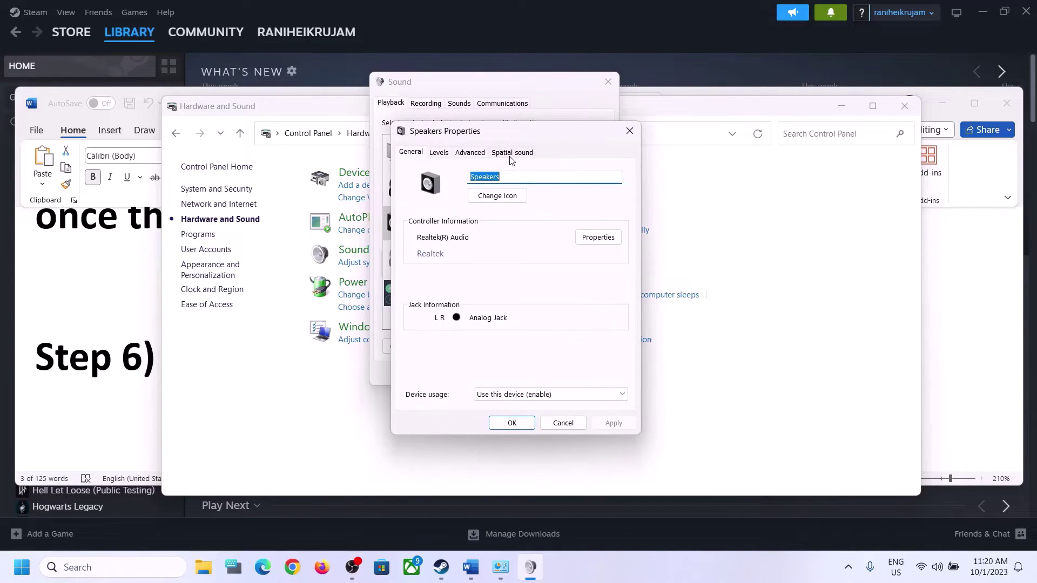
left_click(511, 153)
left_click(470, 217)
left_click(470, 225)
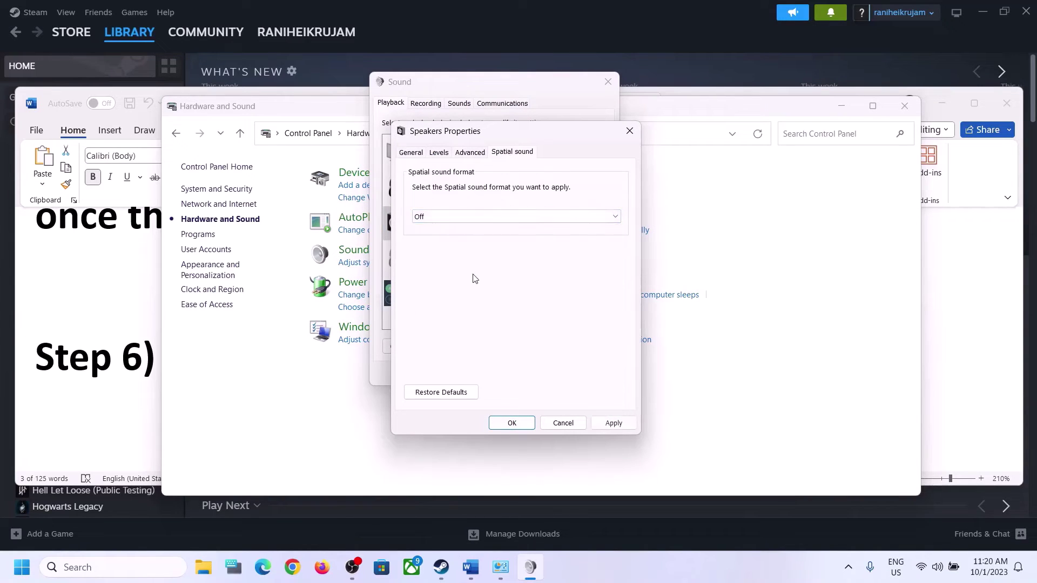
left_click(594, 423)
left_click(515, 424)
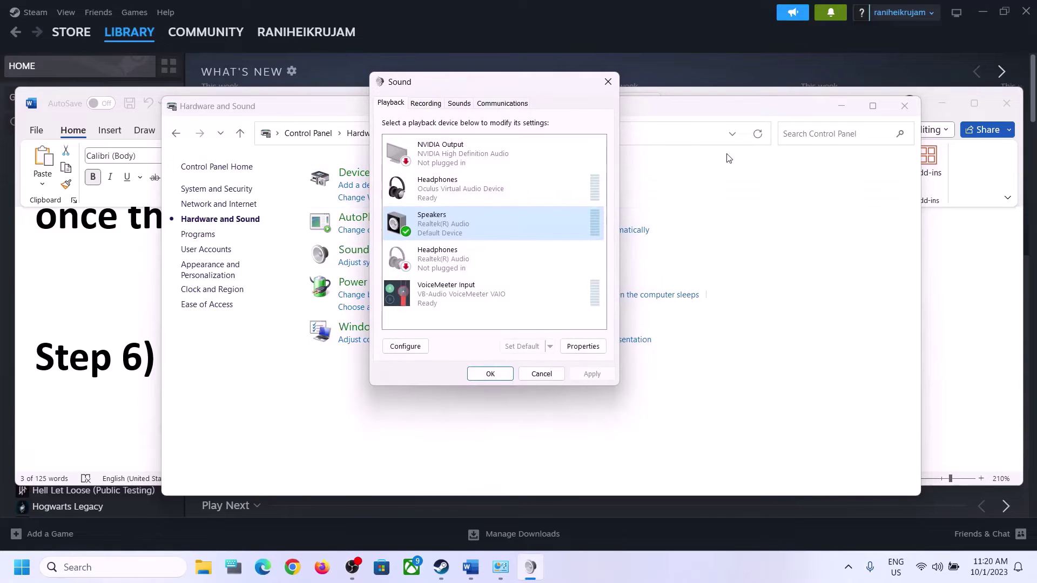
left_click(608, 82)
- Switch to the Word document and highlight the device names and "recording and playback" in the Step 7 instruction
key("alt+Tab")
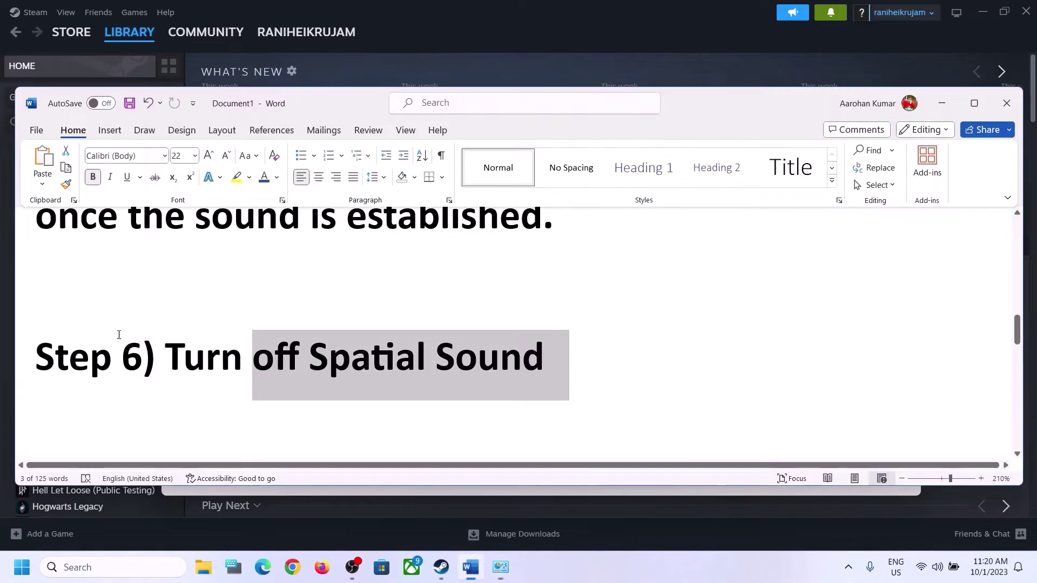
scroll(394, 367, "down", 5)
scroll(394, 368, "up", 1)
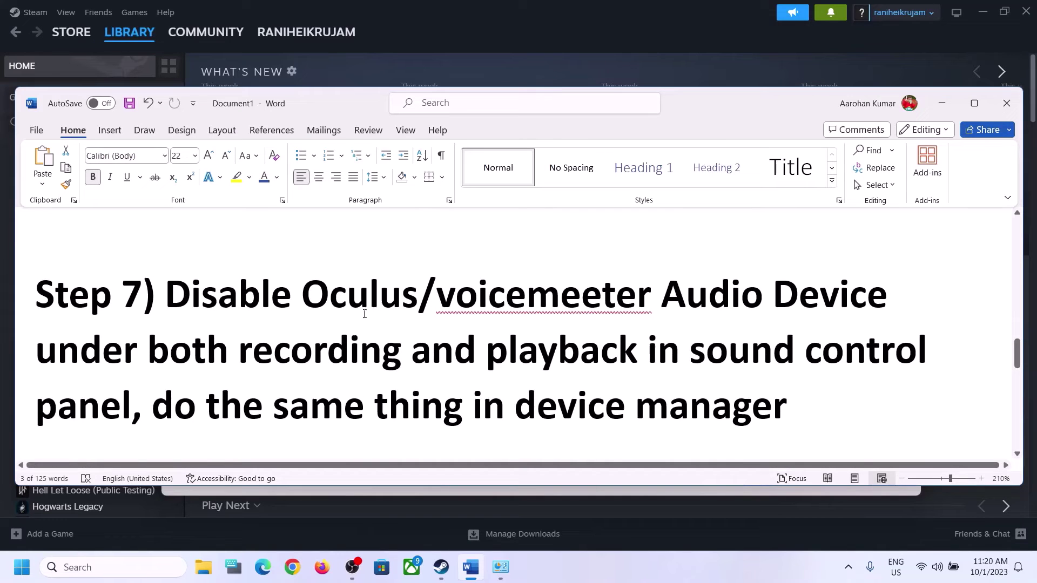
left_click_drag(312, 289, 656, 294)
left_click(454, 350)
left_click_drag(361, 354, 601, 353)
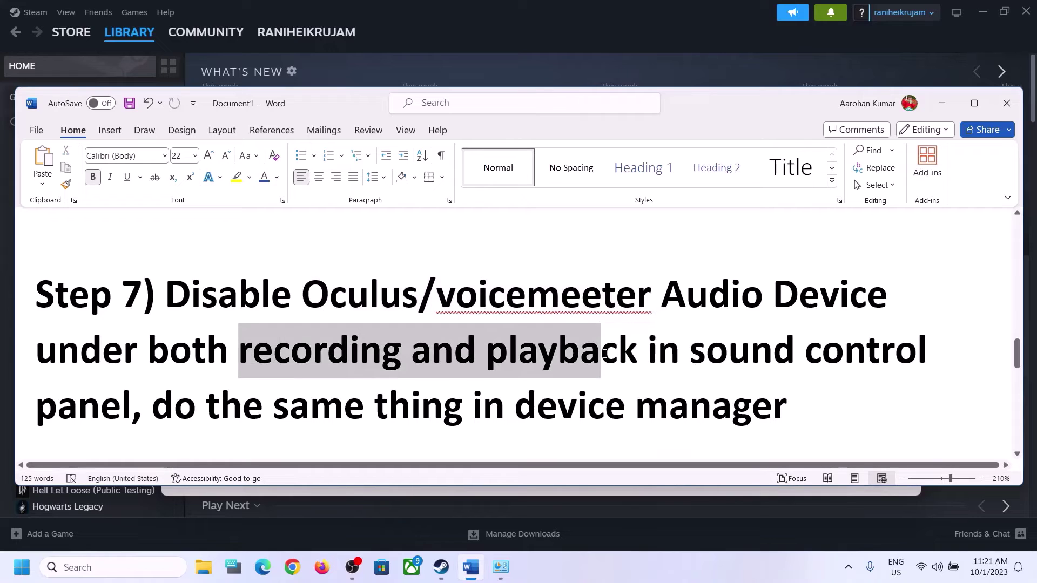
- Open Control Panel again and bring up the Sound dialog from Hardware and Sound, moving it over the Control Panel window
left_click(130, 571)
type("contr")
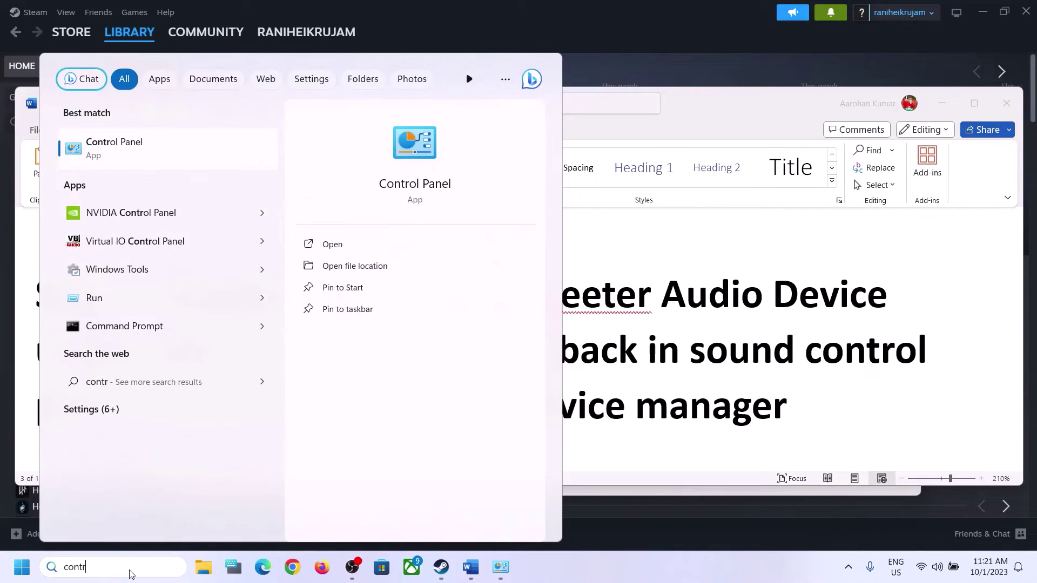
type("ol")
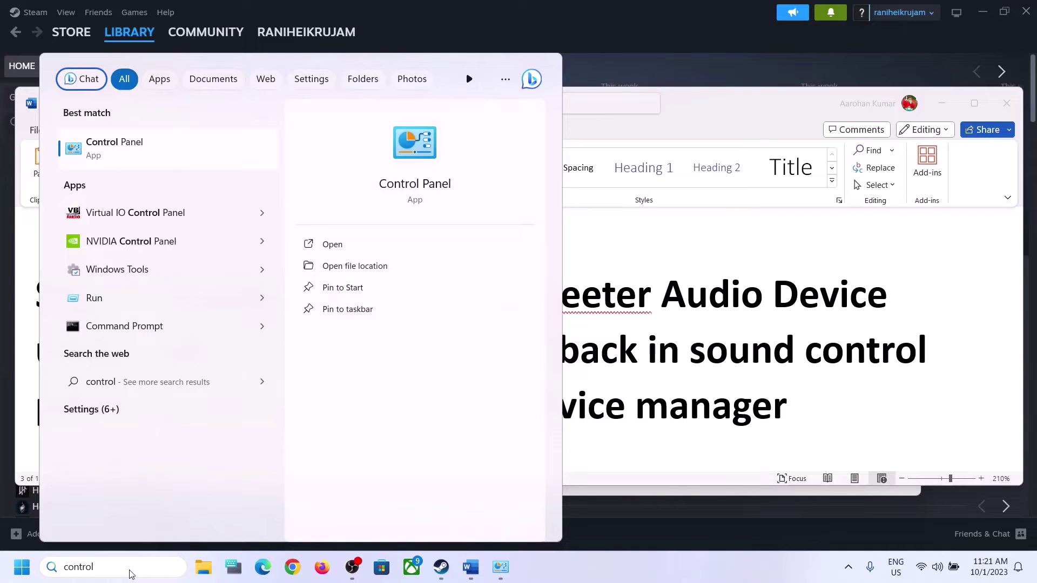
left_click(133, 151)
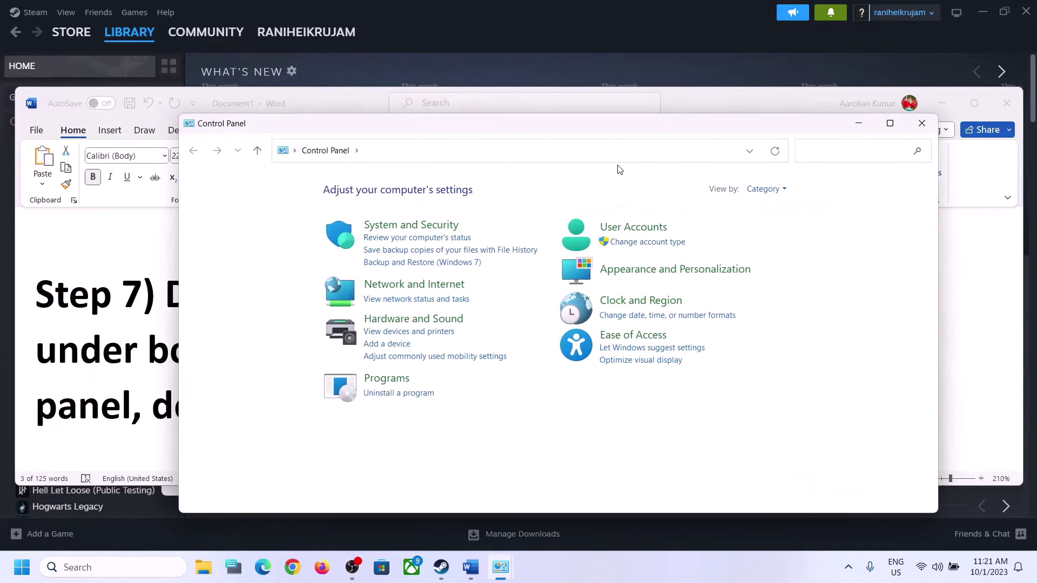
left_click(391, 320)
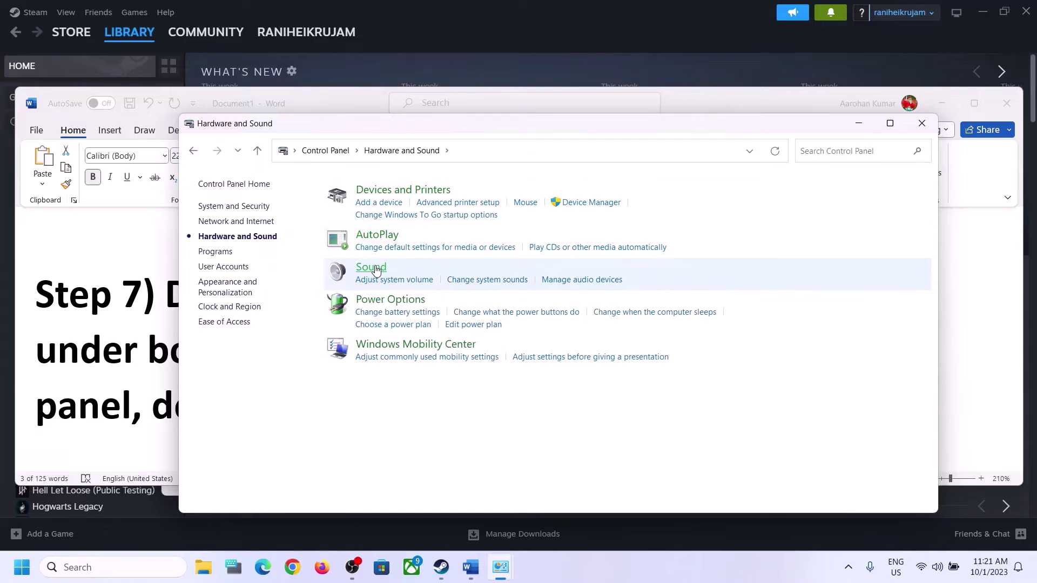
left_click(372, 268)
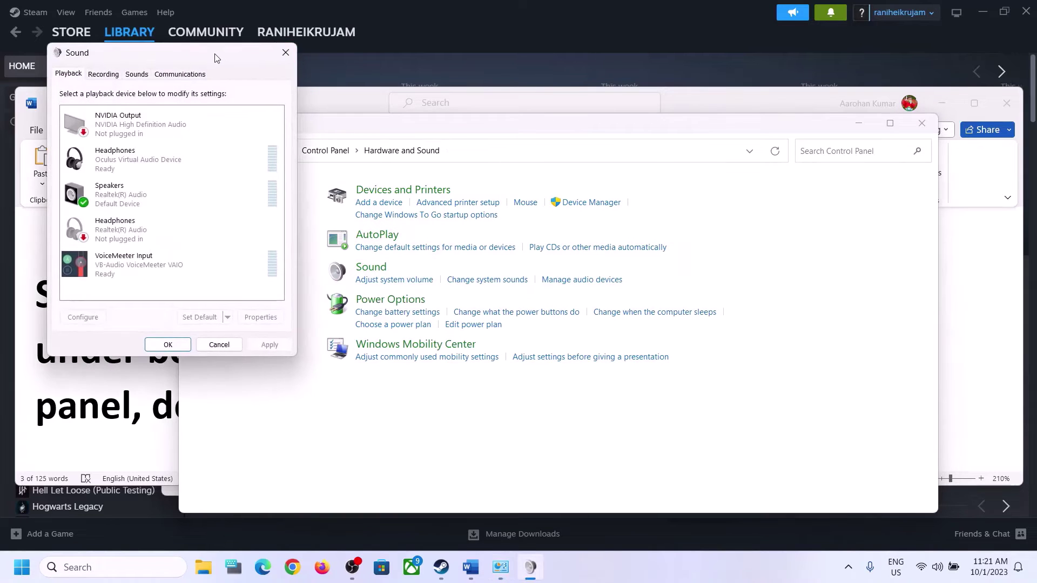
left_click_drag(216, 58, 594, 111)
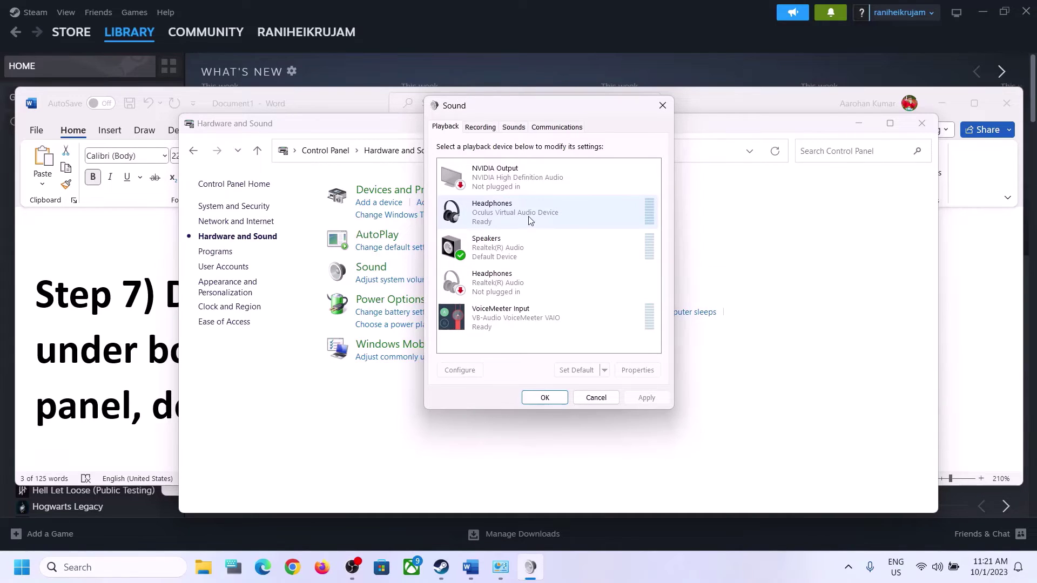
- Disable the Oculus Virtual Audio Device headphones and the Realtek headphones among the playback devices
left_click(513, 216)
right_click(513, 216)
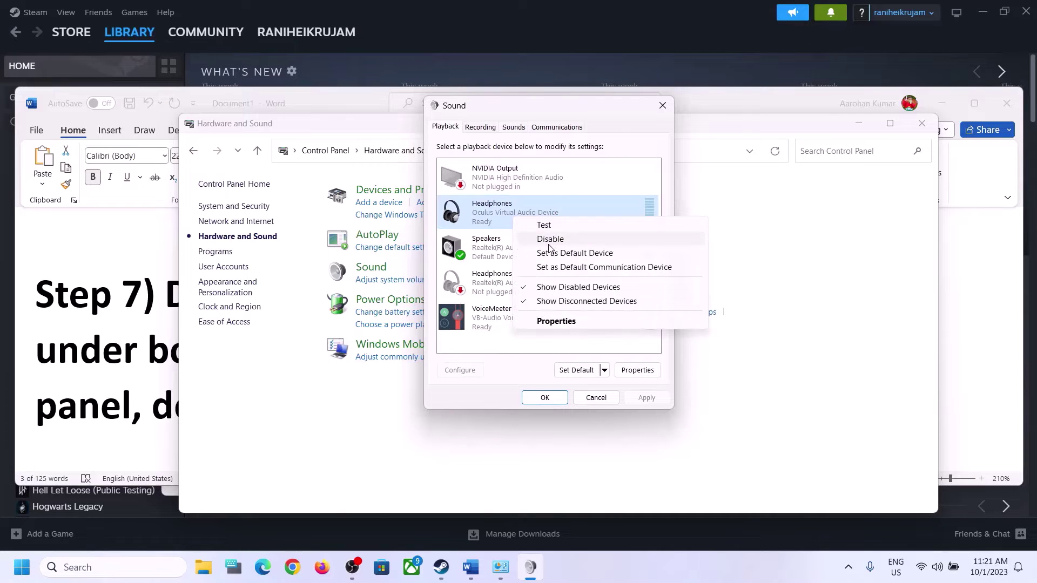
left_click(549, 245)
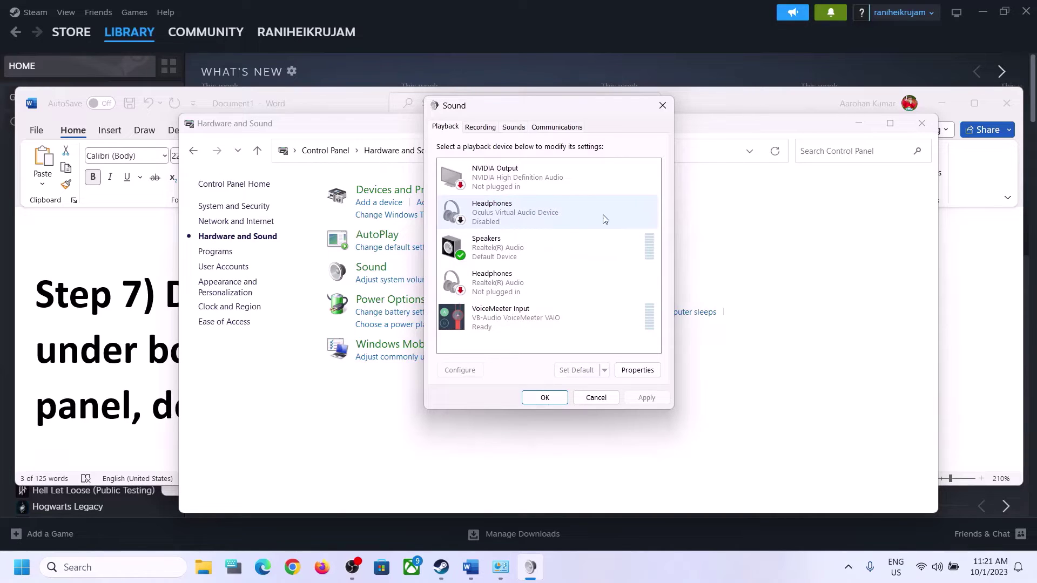
left_click(502, 294)
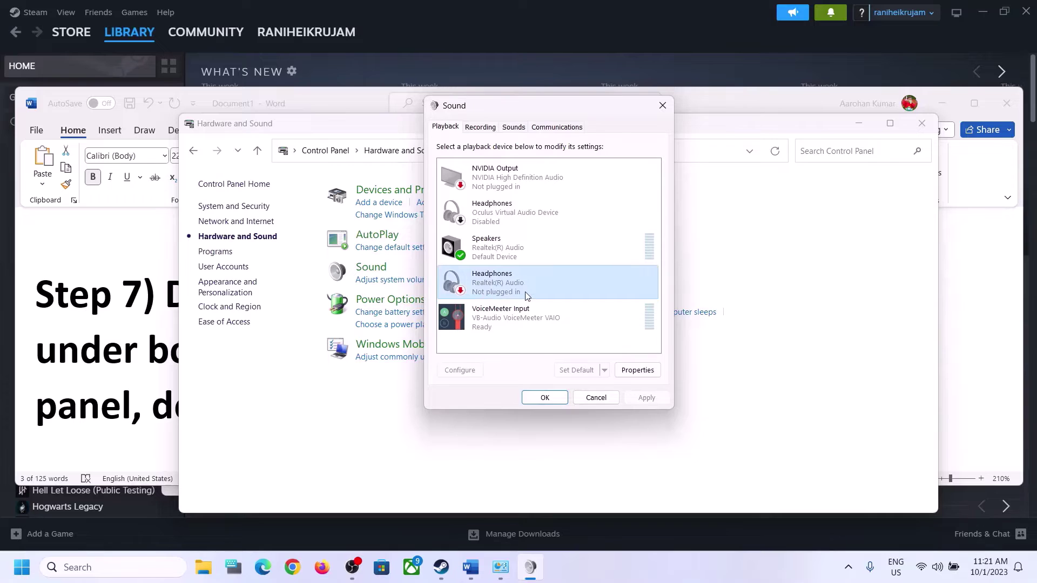
right_click(501, 287)
left_click(547, 311)
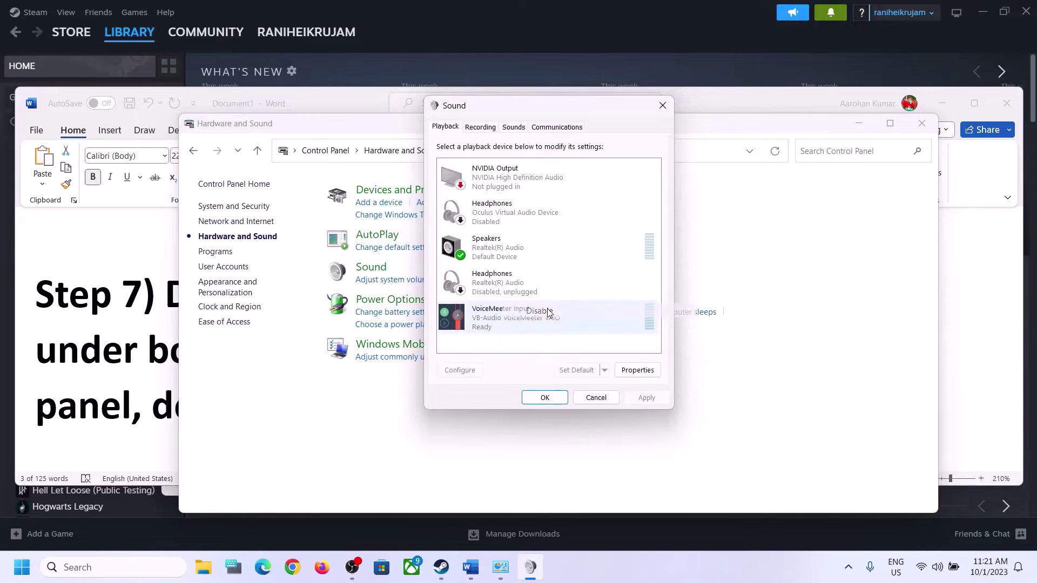
- Disable the VoiceMeeter Input and NVIDIA Output playback devices, leaving the Realtek Speakers enabled
left_click(495, 322)
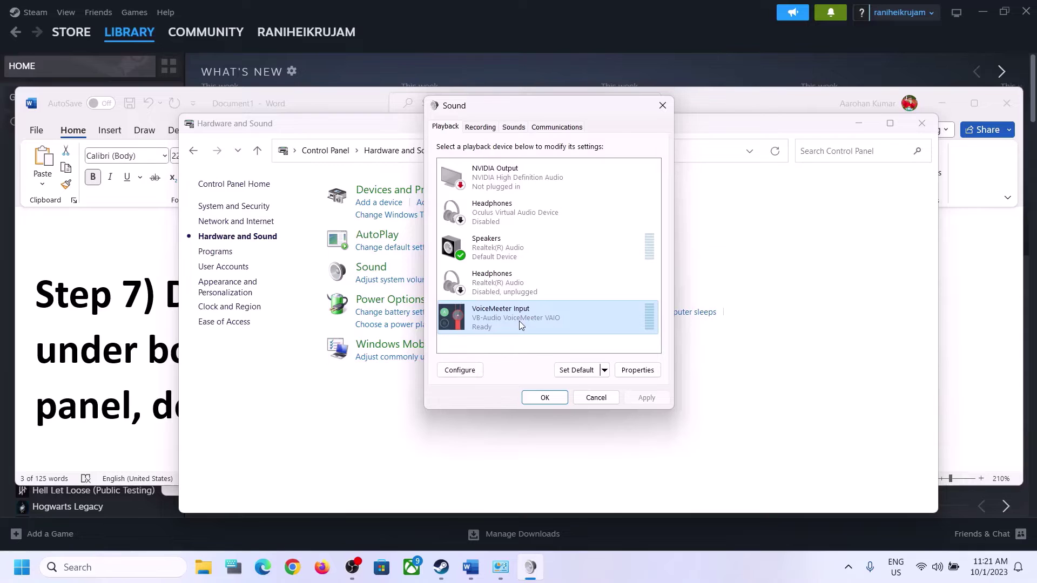
right_click(519, 321)
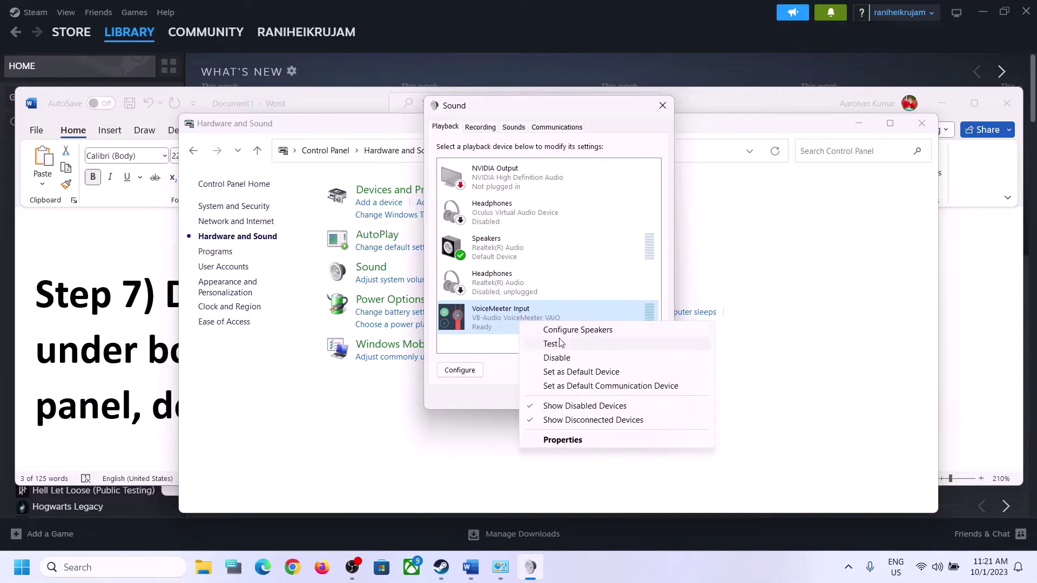
left_click(559, 357)
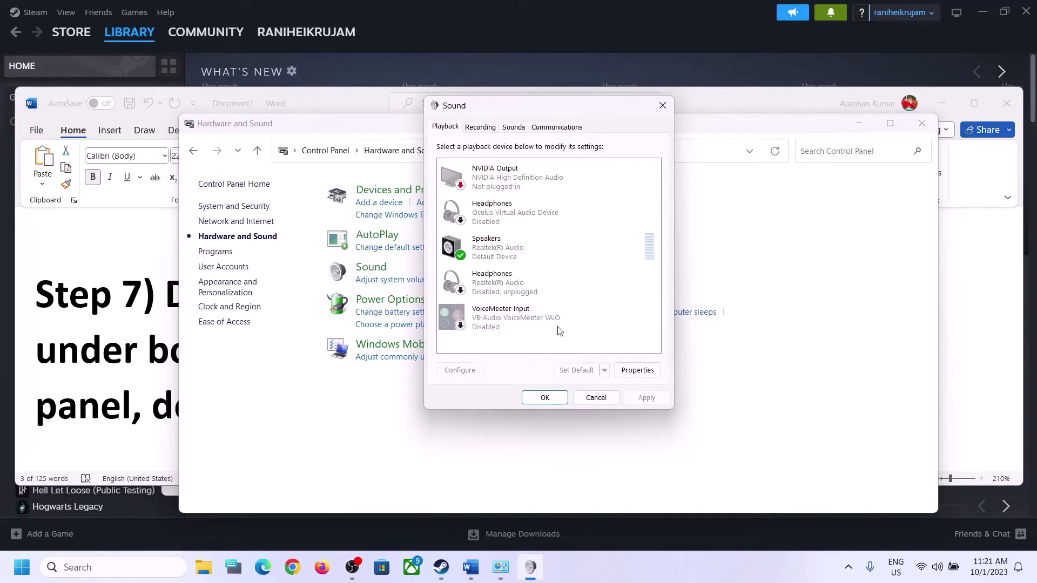
left_click(491, 254)
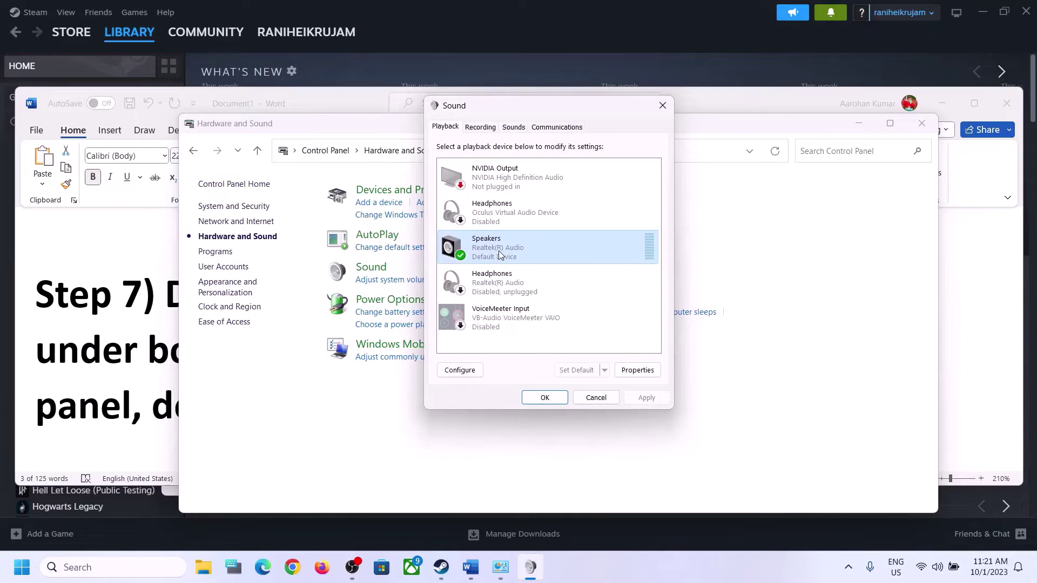
left_click(504, 179)
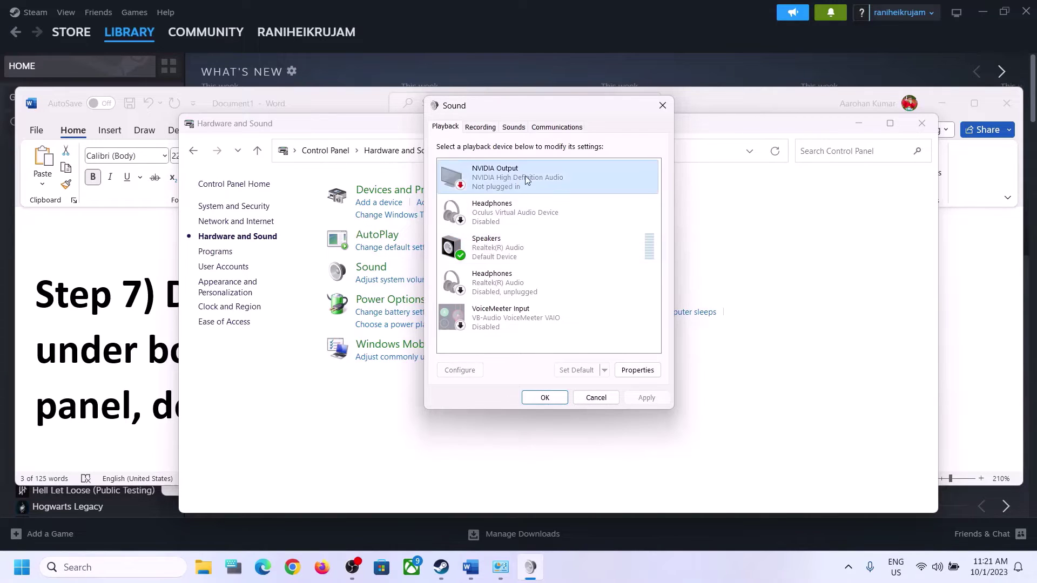
right_click(506, 180)
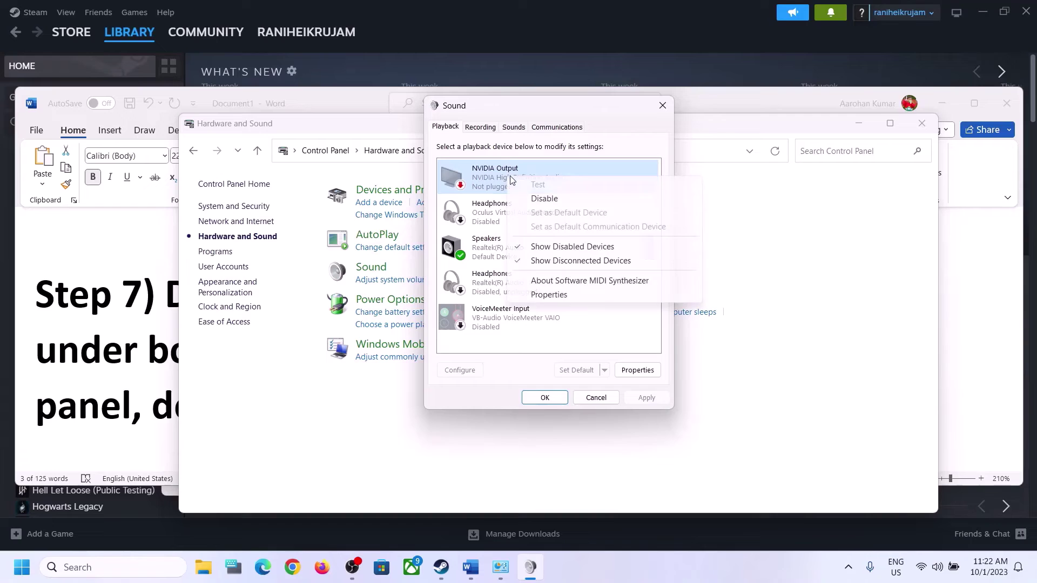
left_click(536, 199)
- Look at the available actions for the Realtek Speakers without choosing any, and close the Sound dialog
left_click(485, 259)
right_click(505, 252)
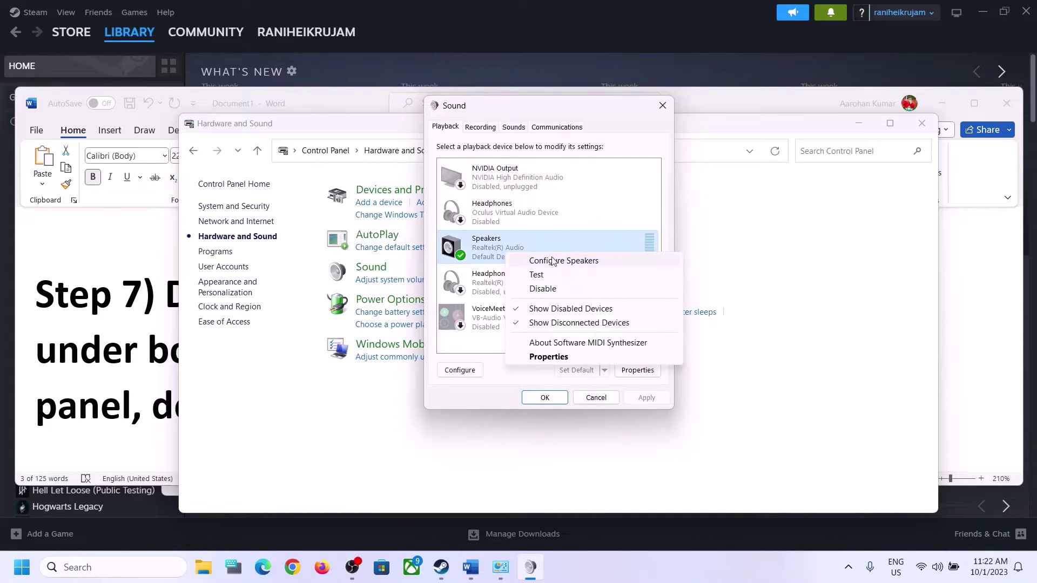
left_click(506, 248)
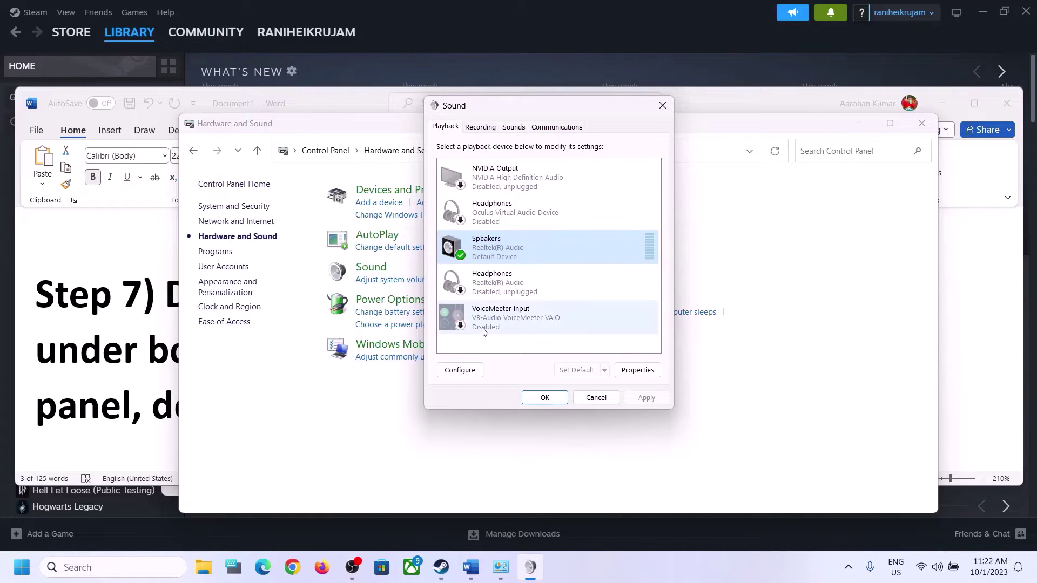
left_click(665, 113)
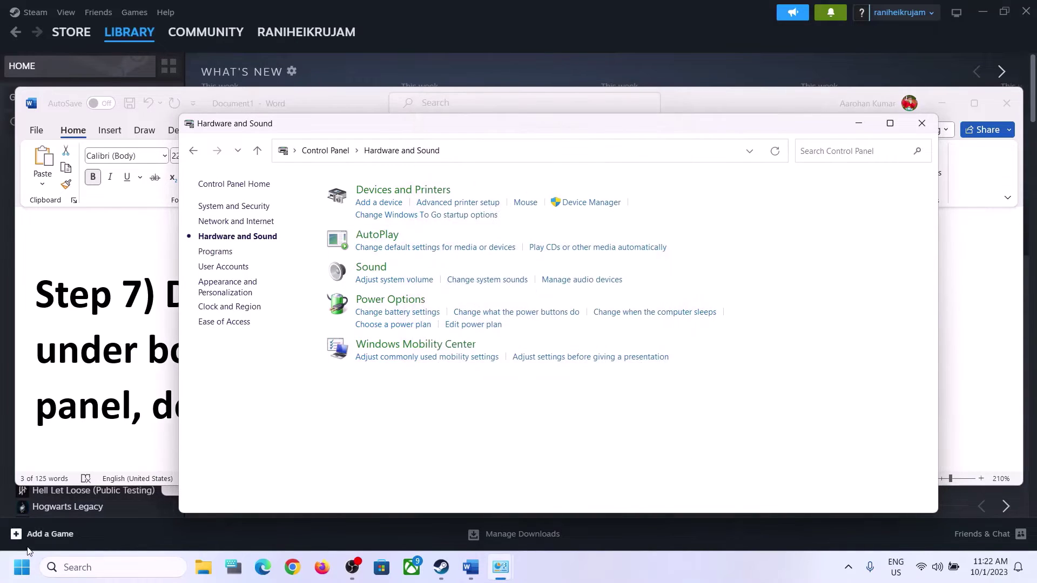
- Open Device Manager, move its window over Control Panel, and expand the Sound, video and game controllers category
right_click(21, 567)
left_click(110, 272)
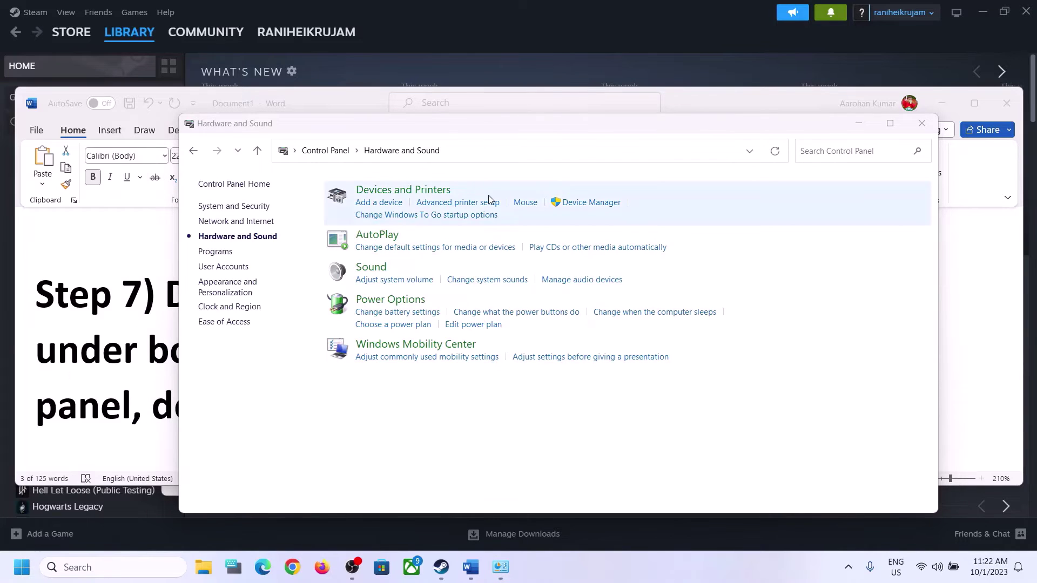
left_click_drag(412, 48, 715, 93)
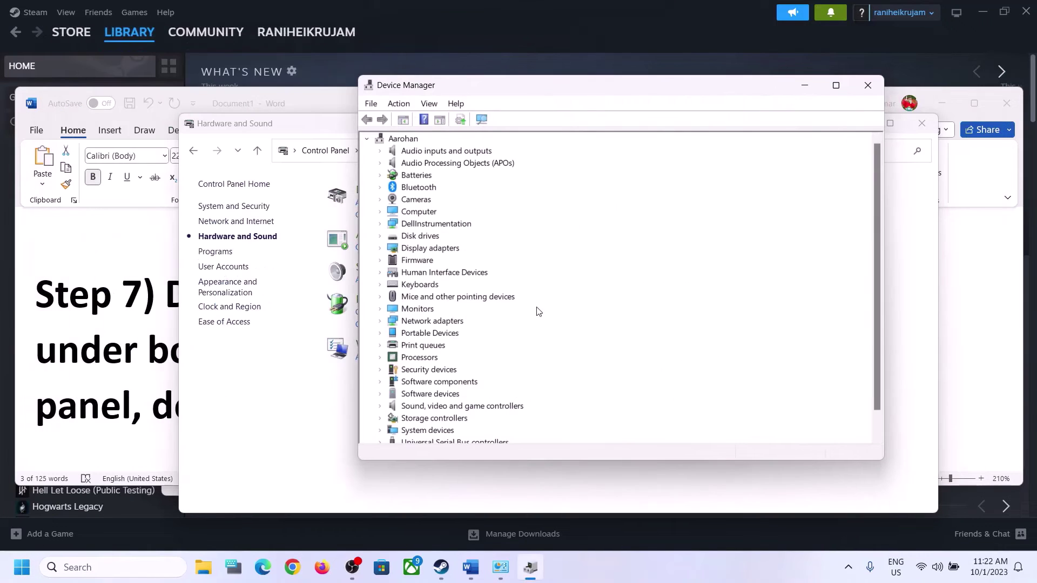
scroll(537, 310, "down", 2)
left_click(462, 384)
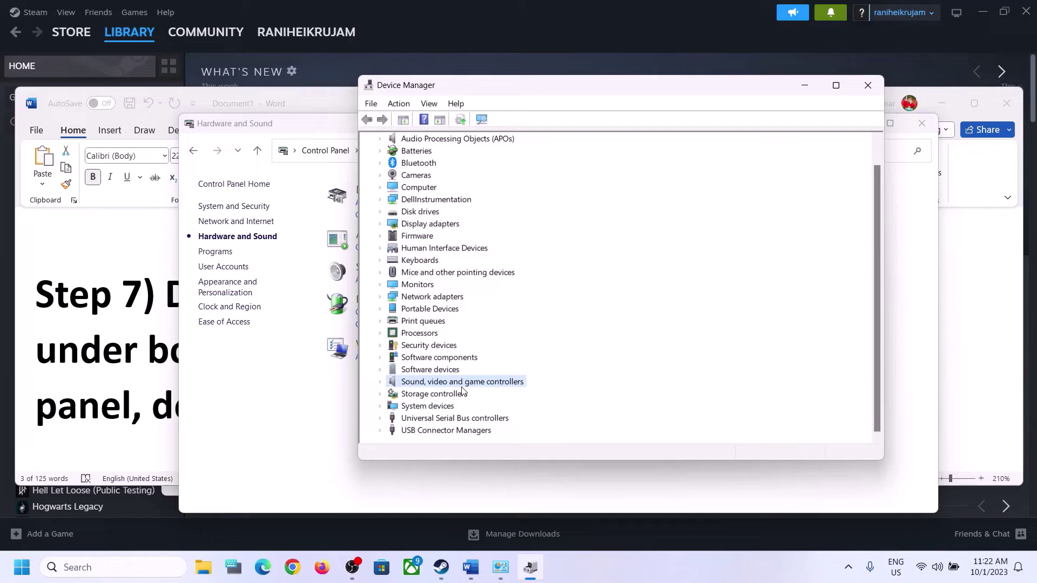
left_click(379, 382)
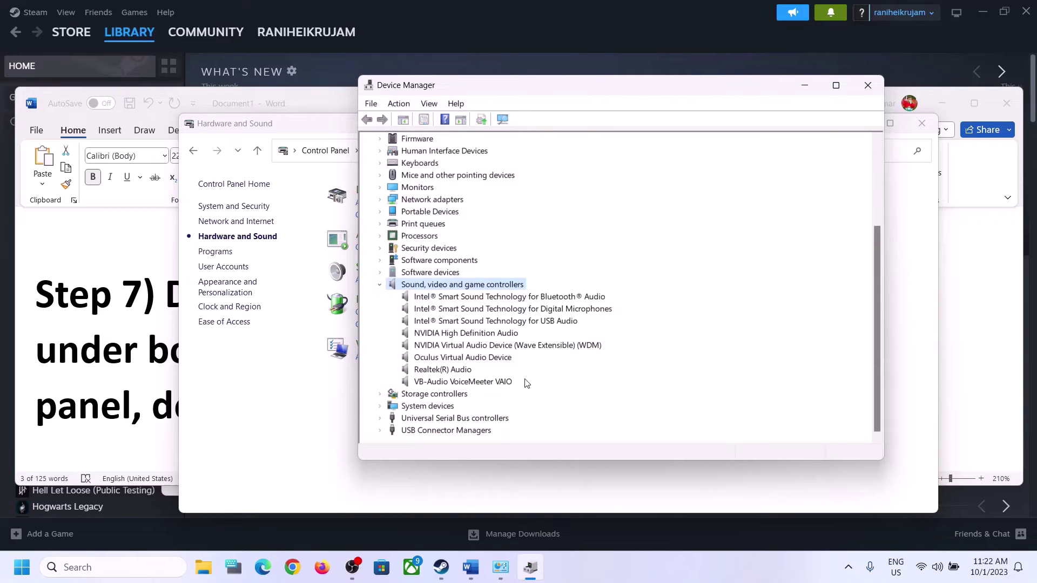
- Disable the VB-Audio VoiceMeeter VAIO device in Device Manager and confirm
left_click(439, 370)
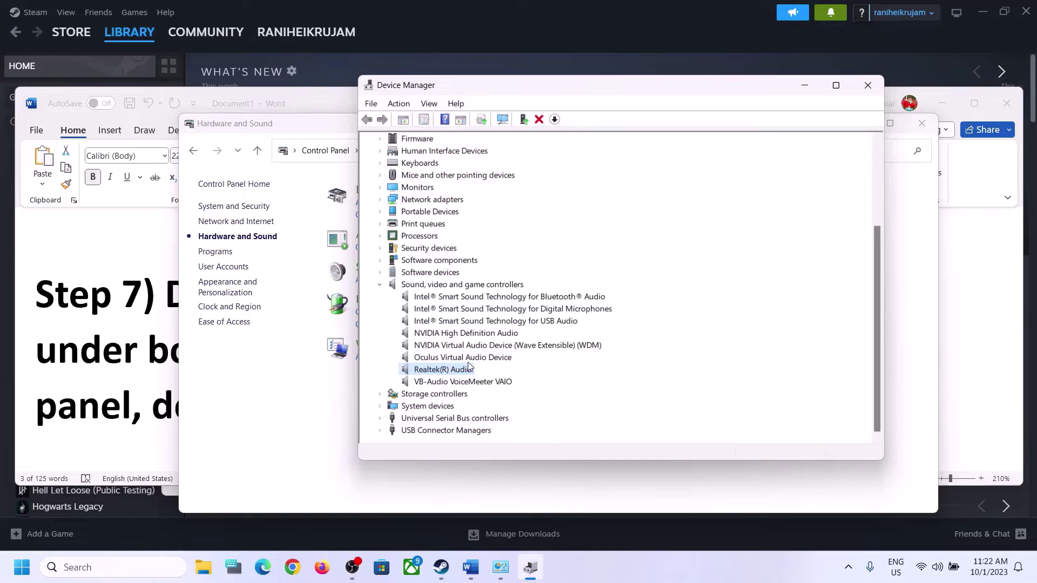
left_click(456, 384)
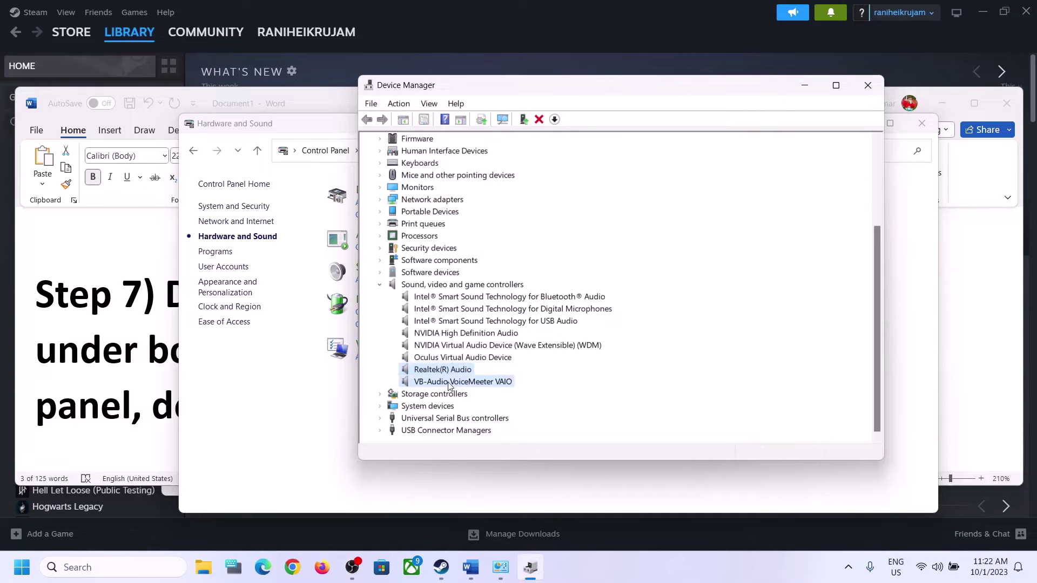
right_click(477, 389)
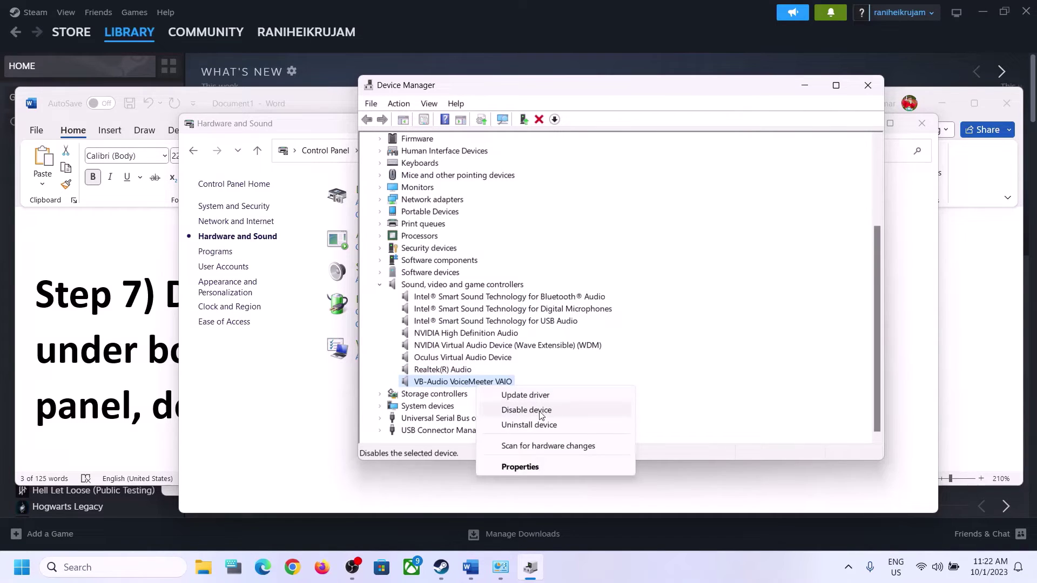
left_click(538, 412)
left_click(550, 300)
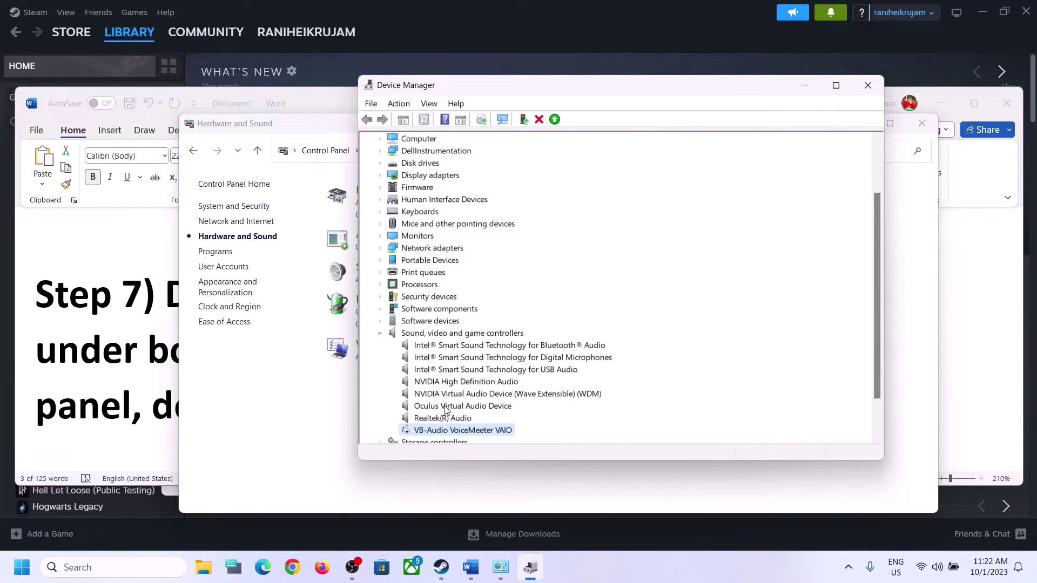
- Disable the Oculus Virtual Audio Device under Sound, video and game controllers and confirm
left_click(454, 411)
right_click(455, 410)
left_click(505, 436)
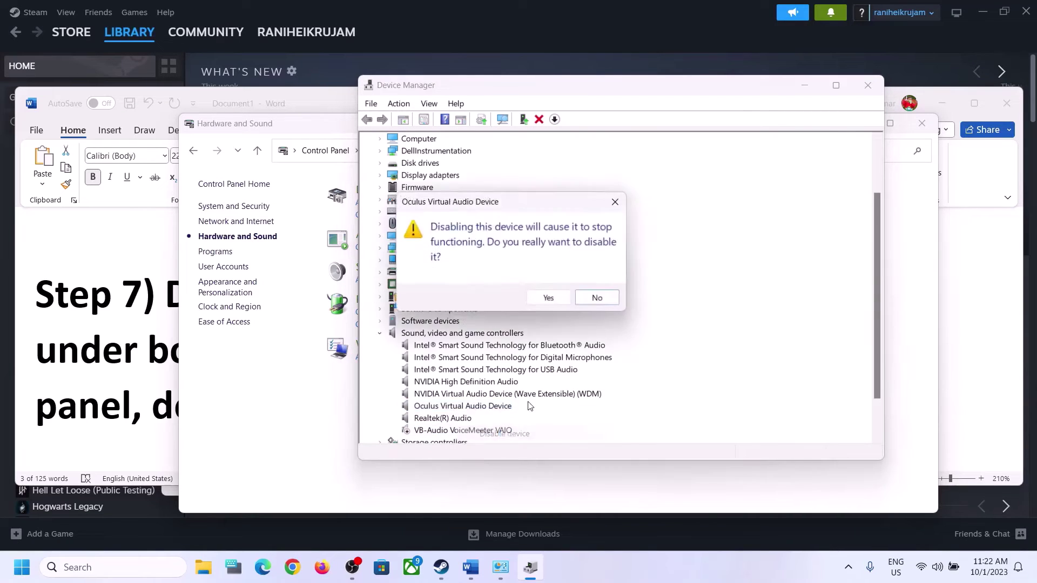
left_click(548, 301)
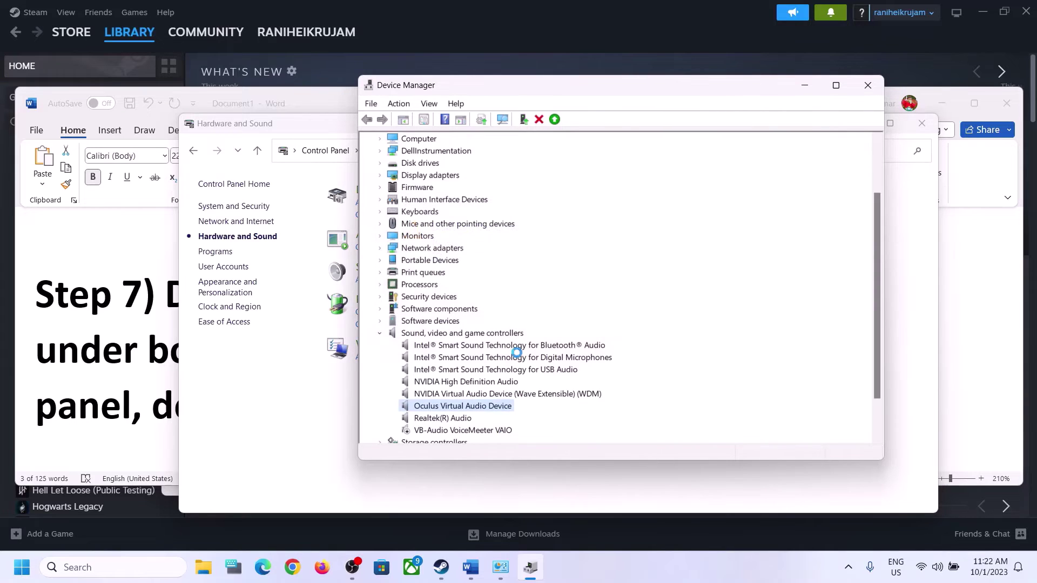
- Disable the NVIDIA Virtual Audio Device (Wave Extensible) (WDM) in Device Manager and confirm
left_click(462, 345)
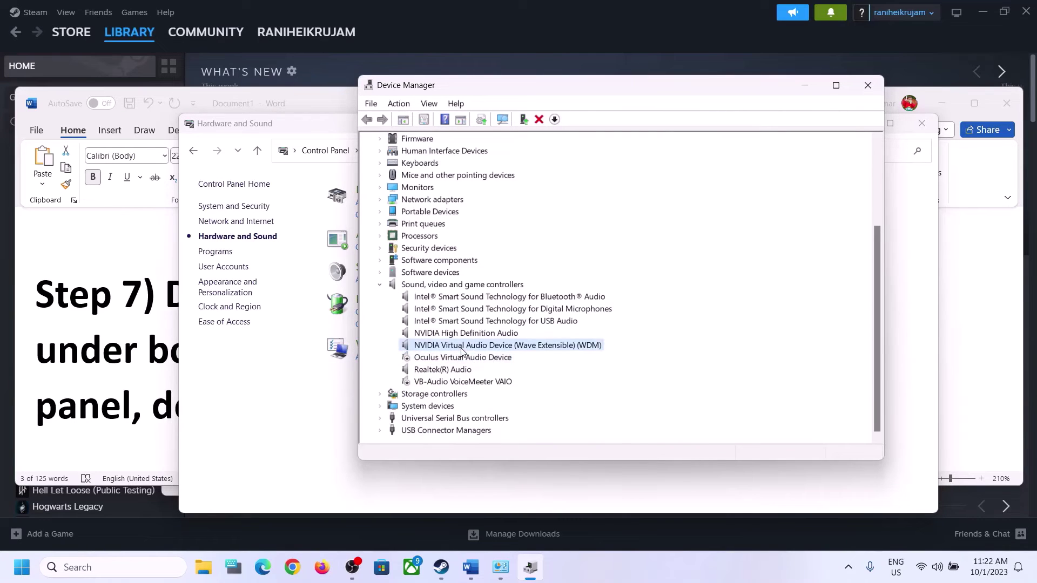
right_click(463, 346)
left_click(522, 373)
left_click(556, 304)
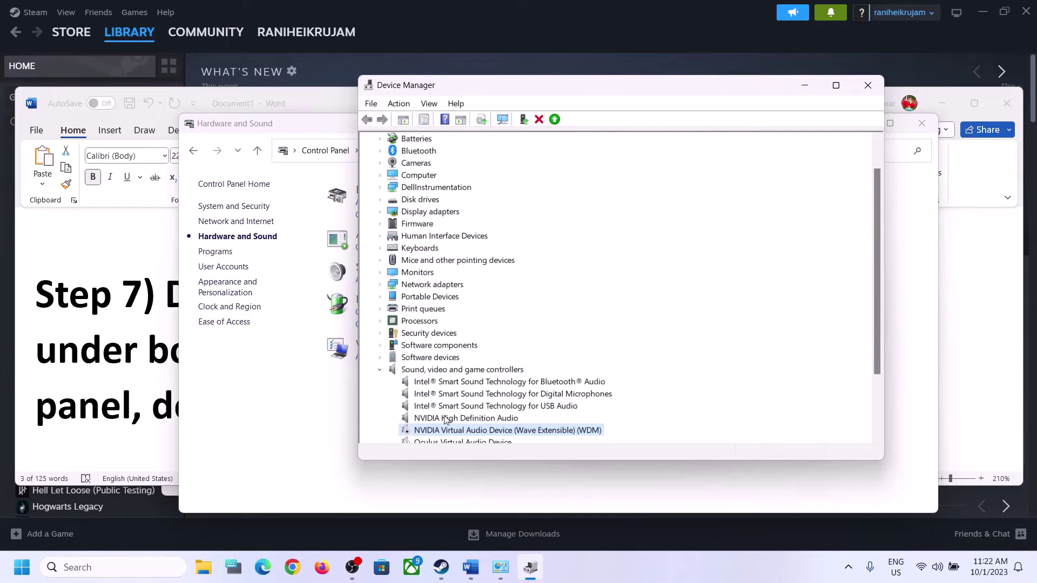
- Disable the NVIDIA High Definition Audio device in Device Manager and confirm
left_click(445, 420)
right_click(446, 419)
left_click(503, 442)
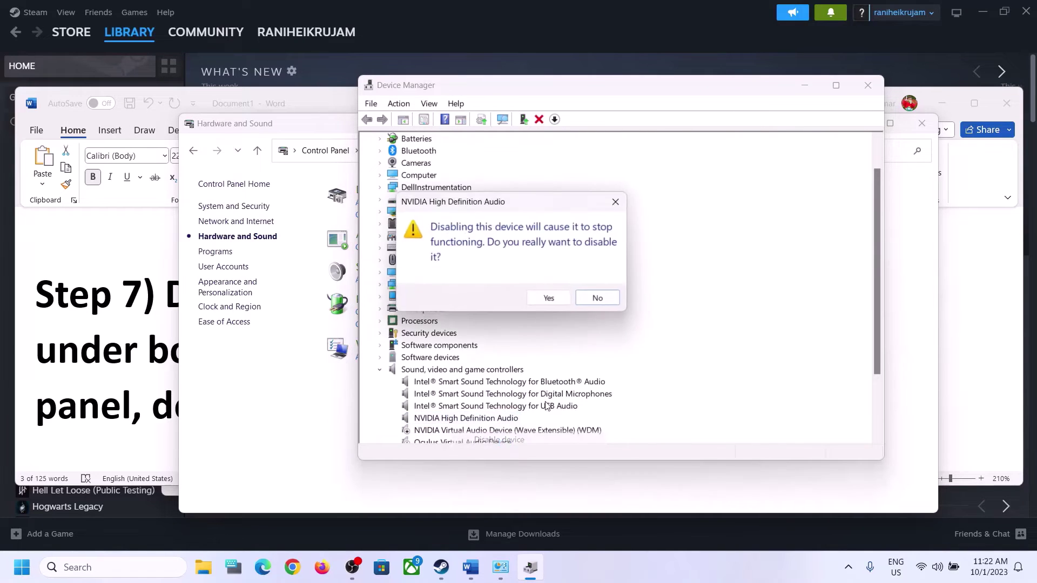
left_click(550, 300)
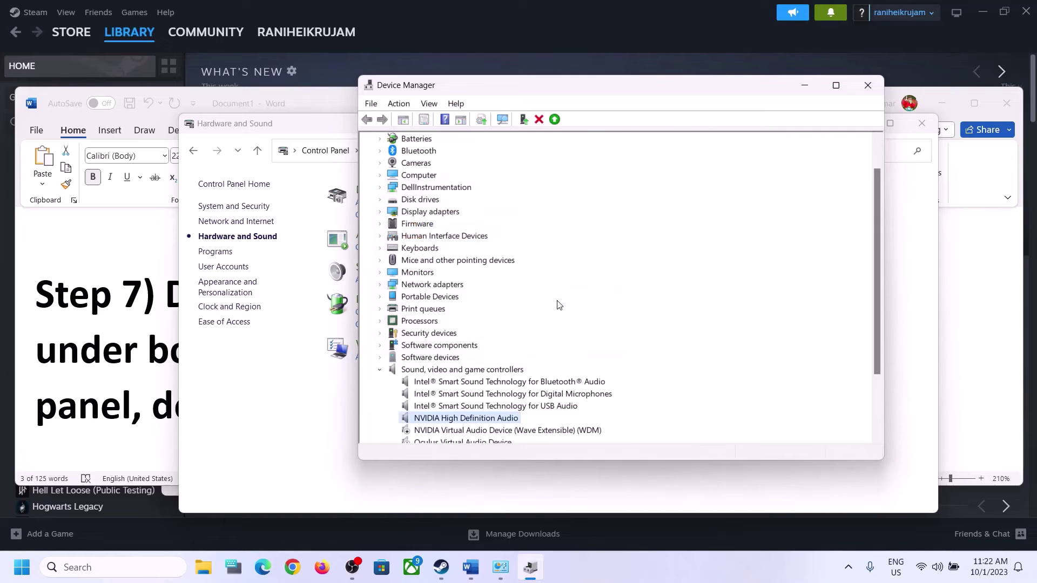
- Select Realtek(R) Audio without disabling it, and close Device Manager
scroll(556, 302, "down", 3)
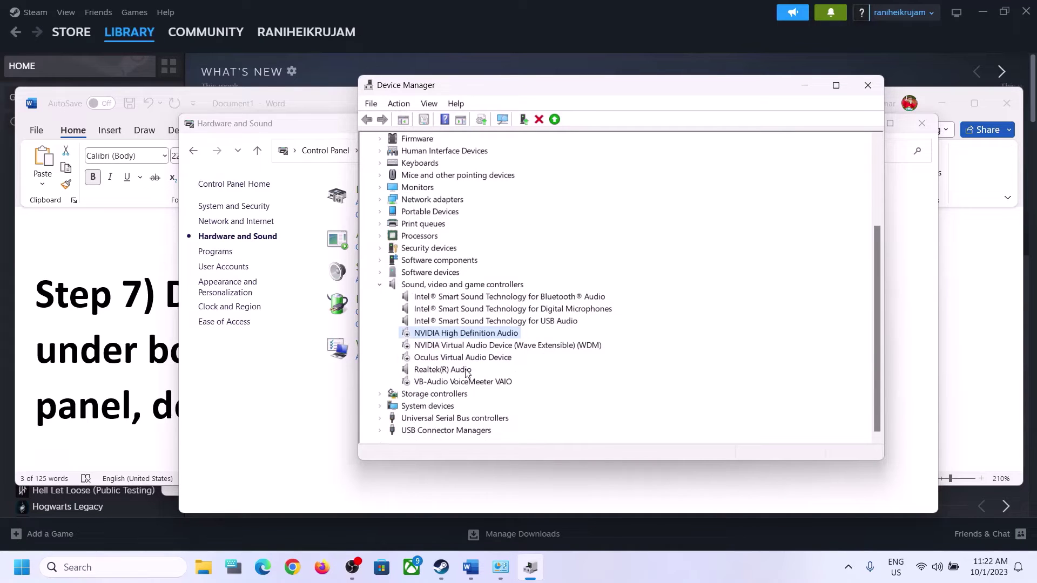
left_click(432, 372)
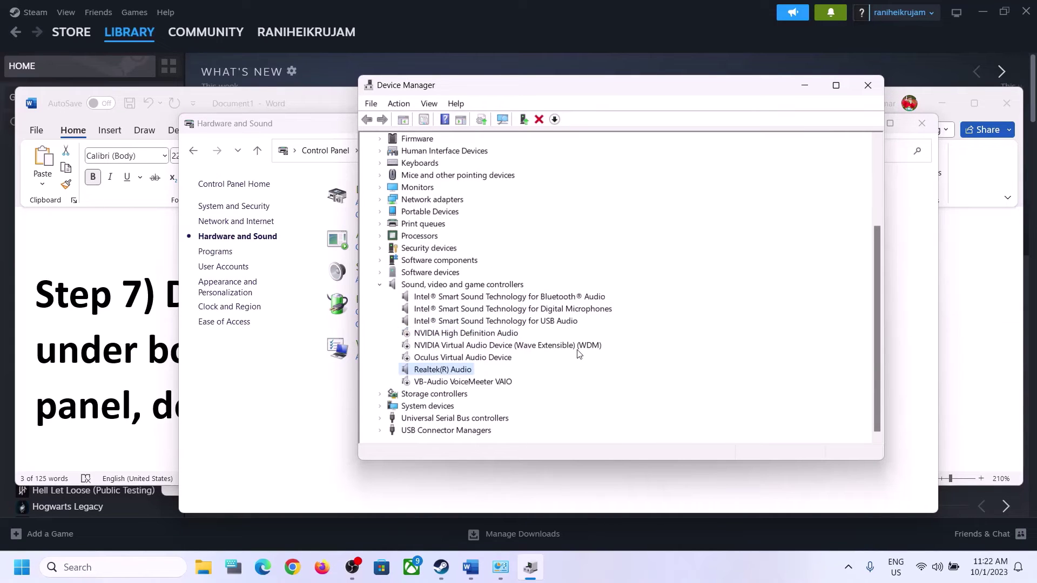
left_click(868, 84)
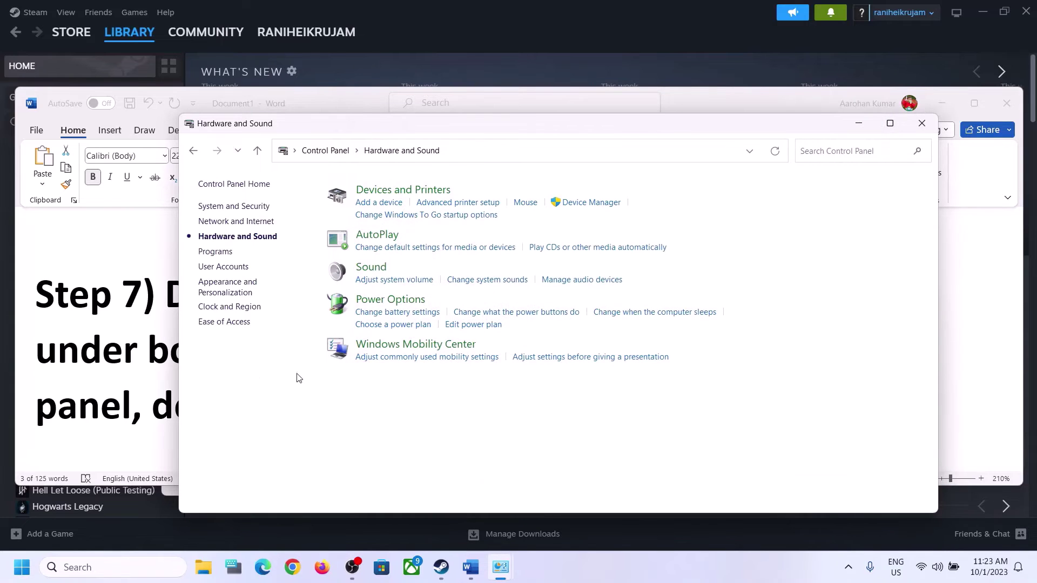
- Switch to the Word document, go to Step 8 on Handsfree Telephony, and copy the shell command line beneath its heading
left_click(85, 363)
scroll(403, 383, "down", 3)
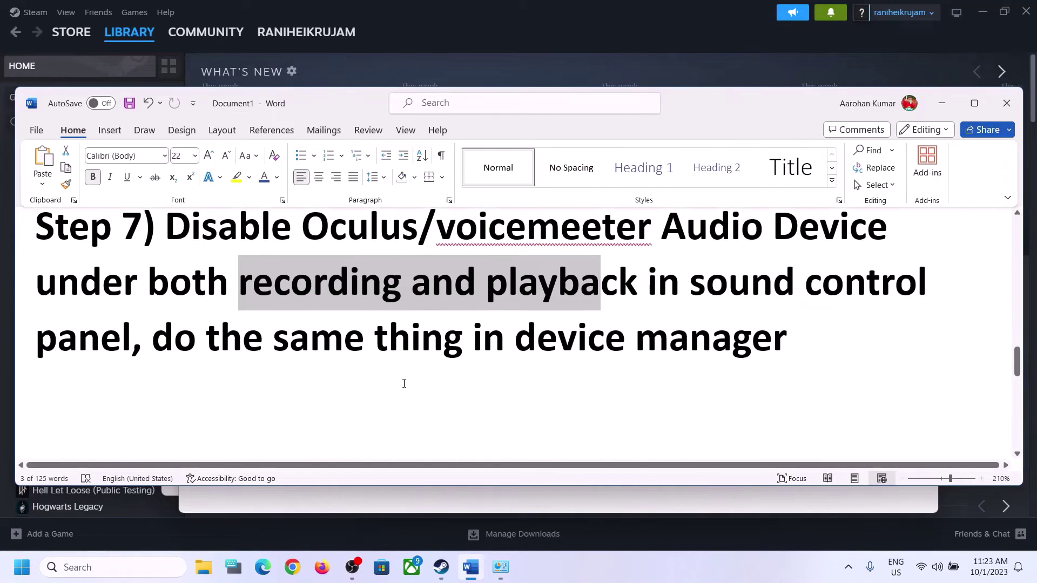
scroll(403, 383, "down", 2)
scroll(256, 313, "down", 1)
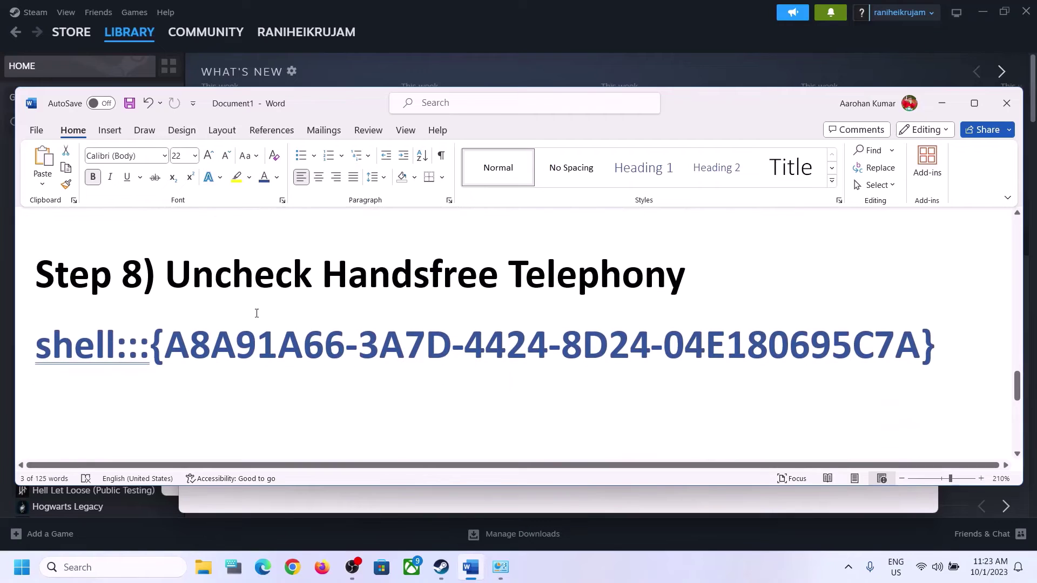
left_click_drag(172, 274, 697, 286)
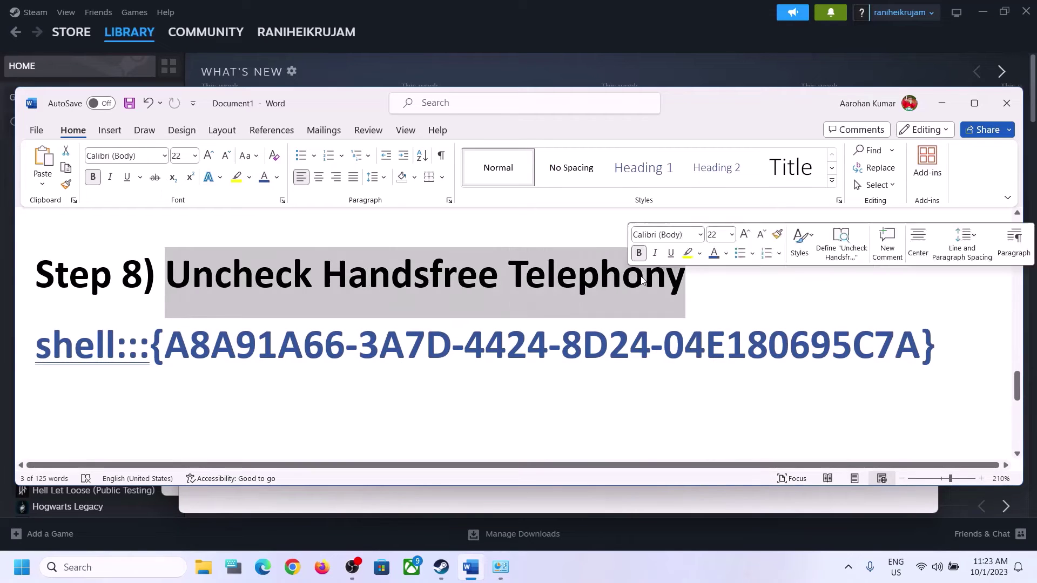
left_click_drag(952, 340, 32, 346)
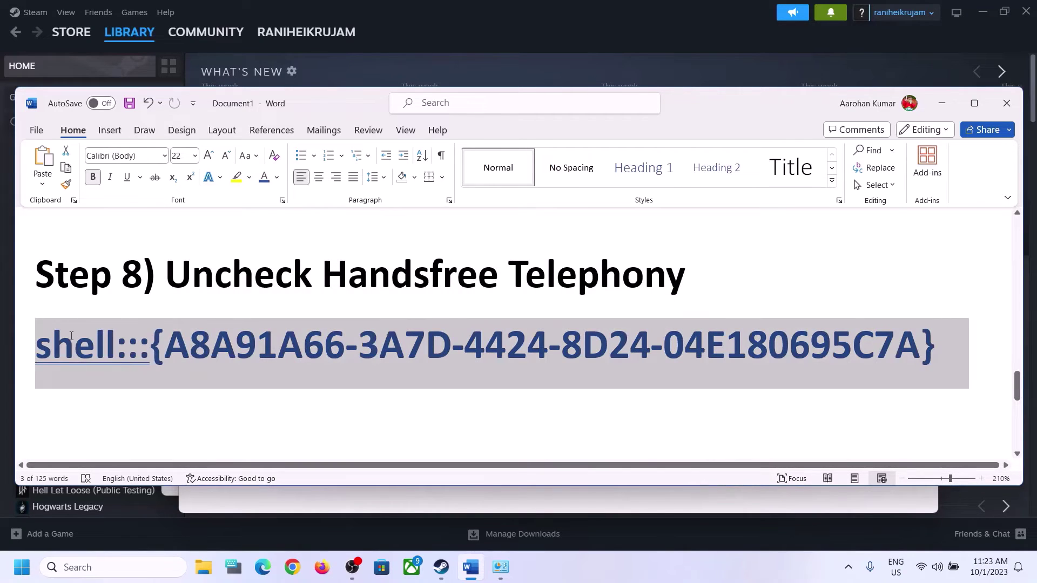
right_click(99, 350)
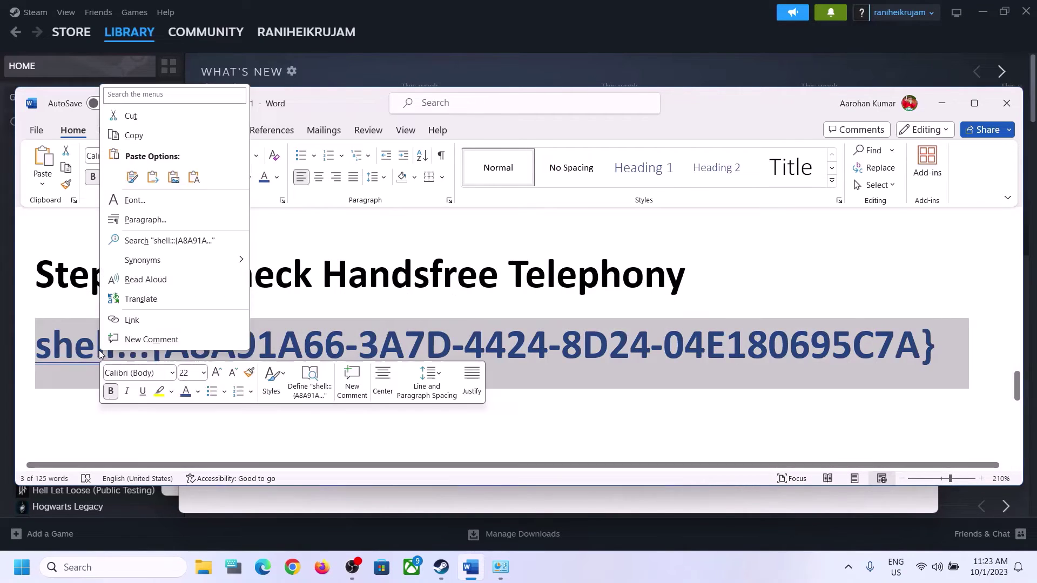
left_click(141, 138)
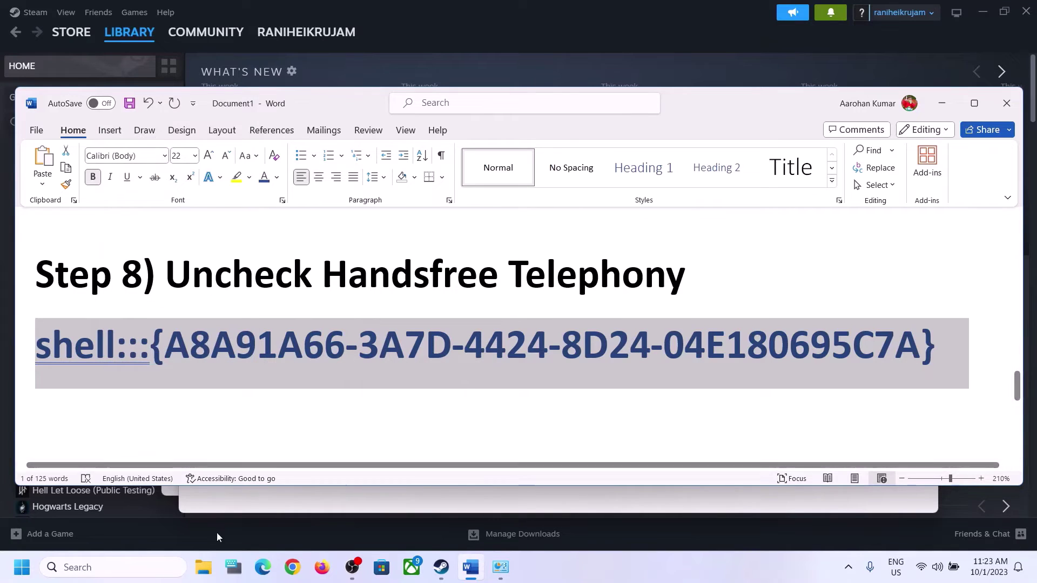
- Search Windows for Run and execute the copied command shell:::{A8A91A66-3A7D-4424-8D24-04E180695C7A} to open Devices and Printers
left_click(144, 567)
type("run")
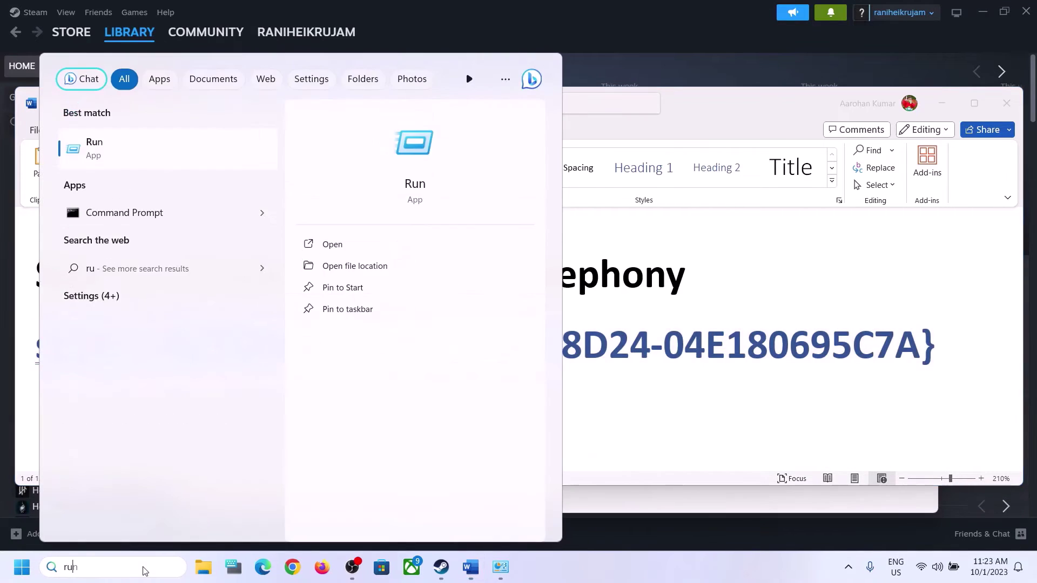
left_click(110, 156)
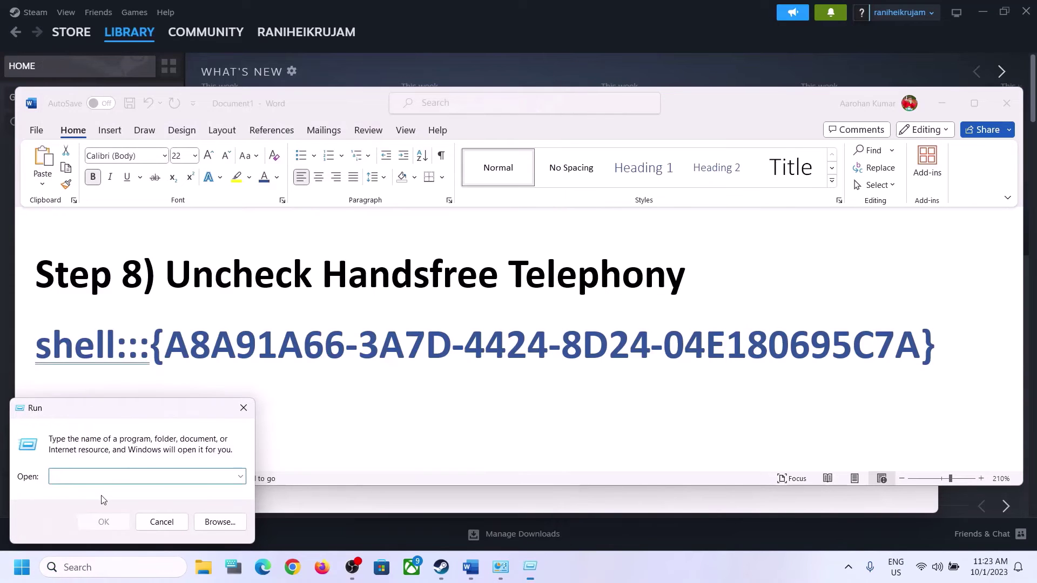
key("ctrl+v")
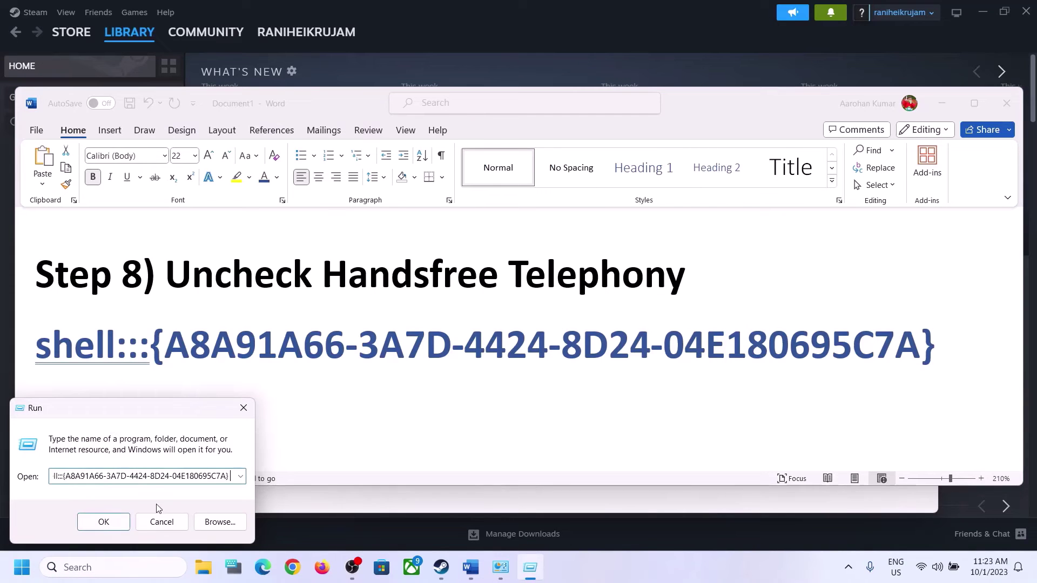
left_click(118, 522)
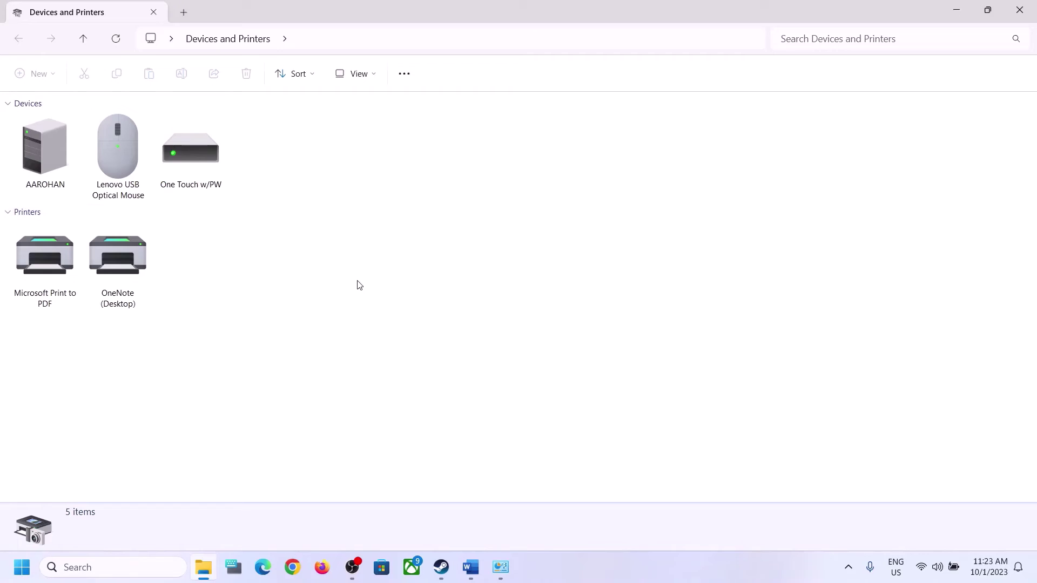
left_click(669, 574)
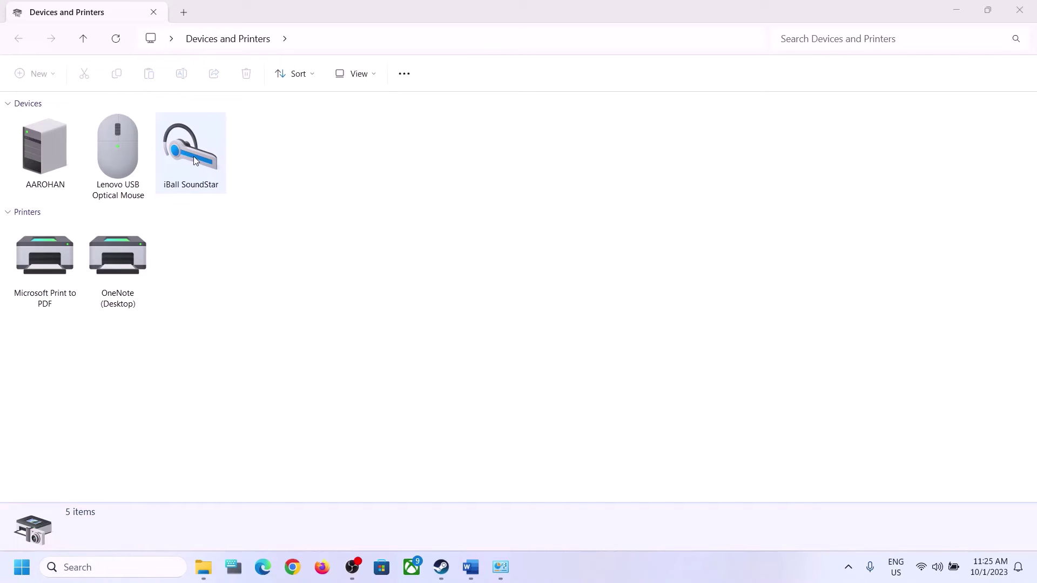
- Open the properties of the iBall SoundStar headset, move the dialog clear of the device icons, and show its Bluetooth services
right_click(194, 157)
left_click(238, 242)
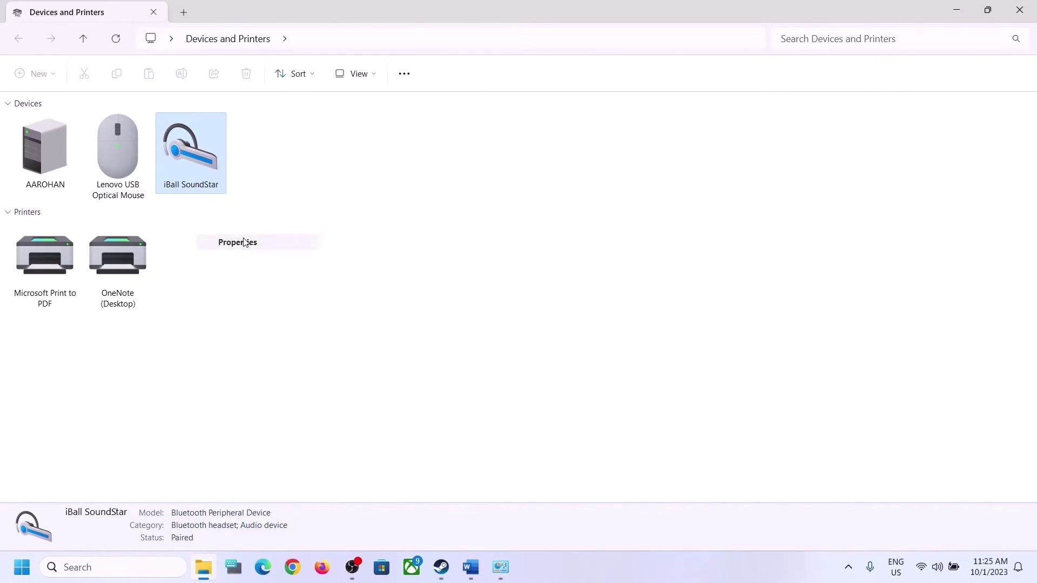
left_click_drag(380, 174, 546, 169)
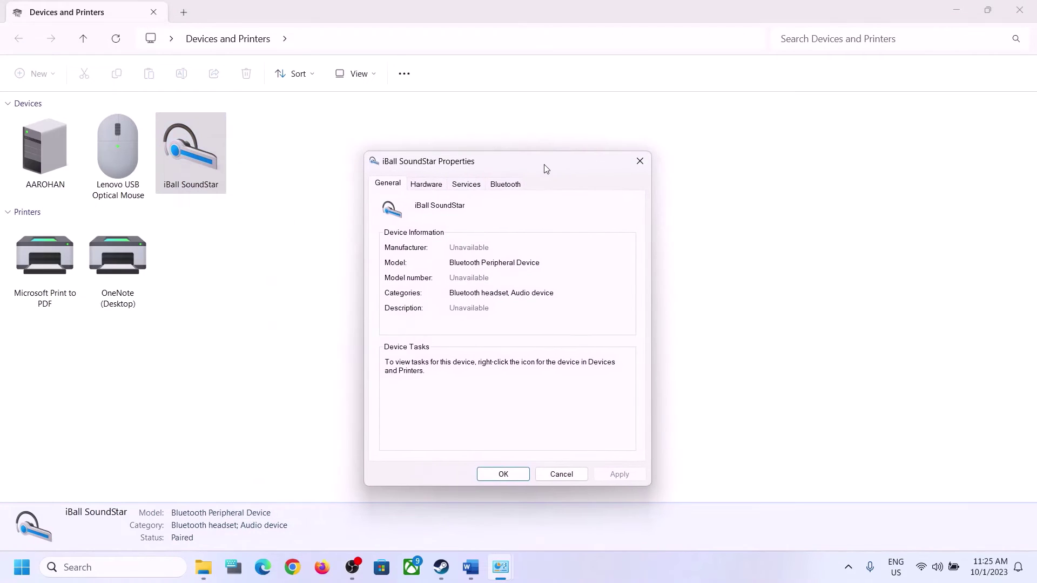
left_click(470, 189)
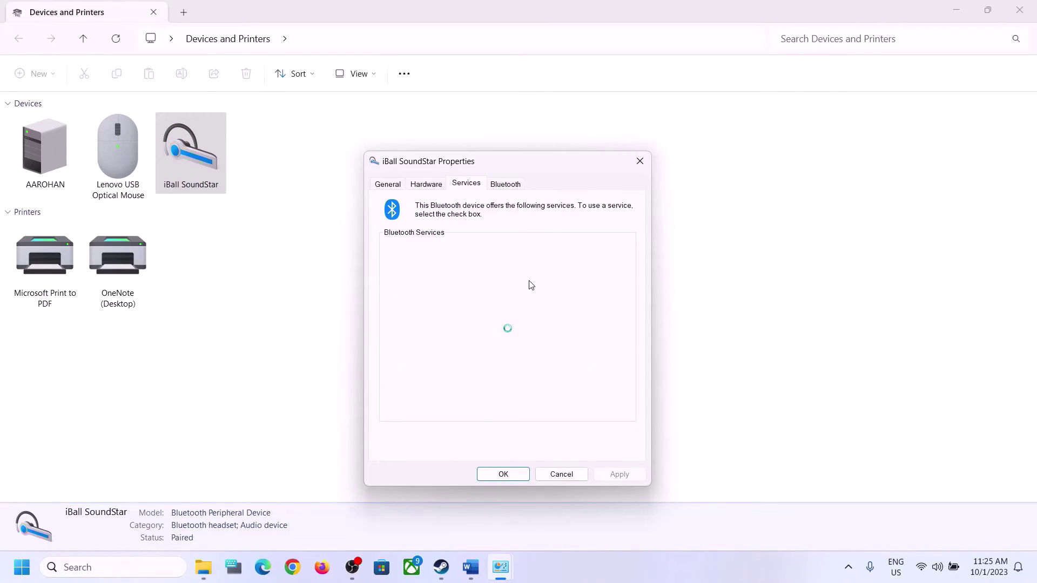
- Check Step 8 in the Word document, then turn off Handsfree Telephony for the iBall SoundStar and apply the change
left_click(477, 567)
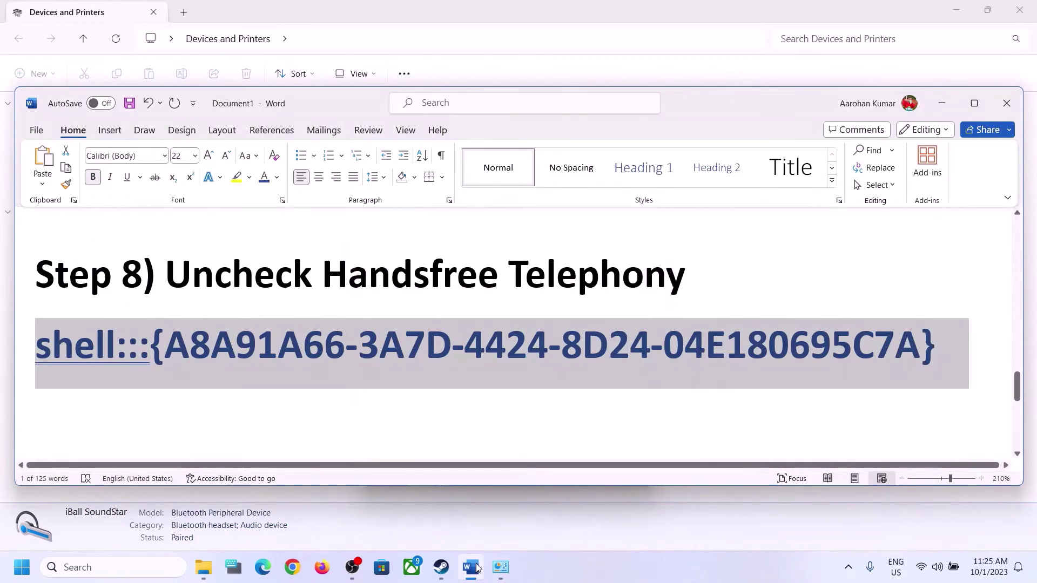
left_click(476, 567)
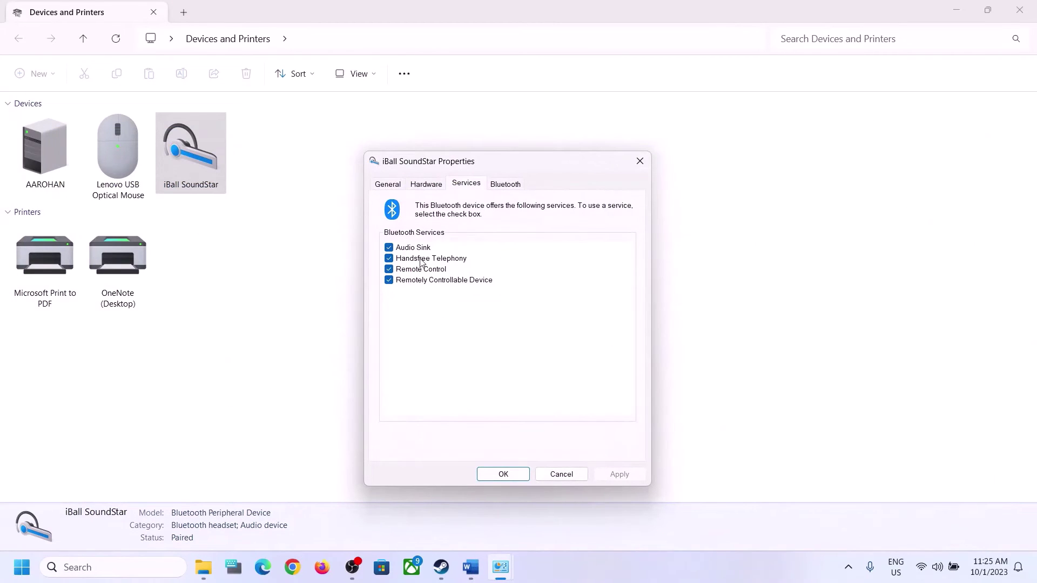
left_click(389, 259)
left_click(627, 474)
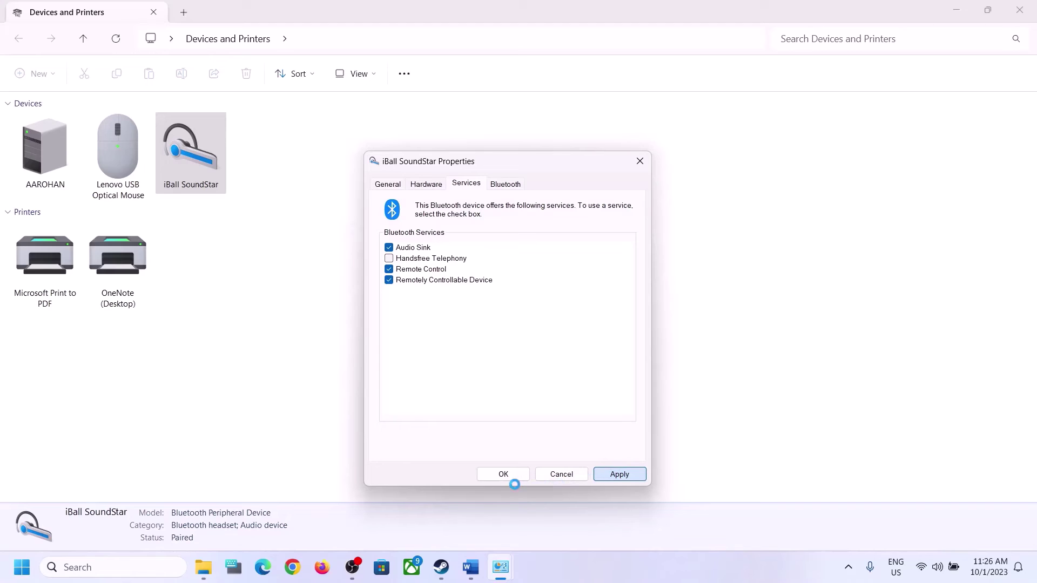
left_click(511, 476)
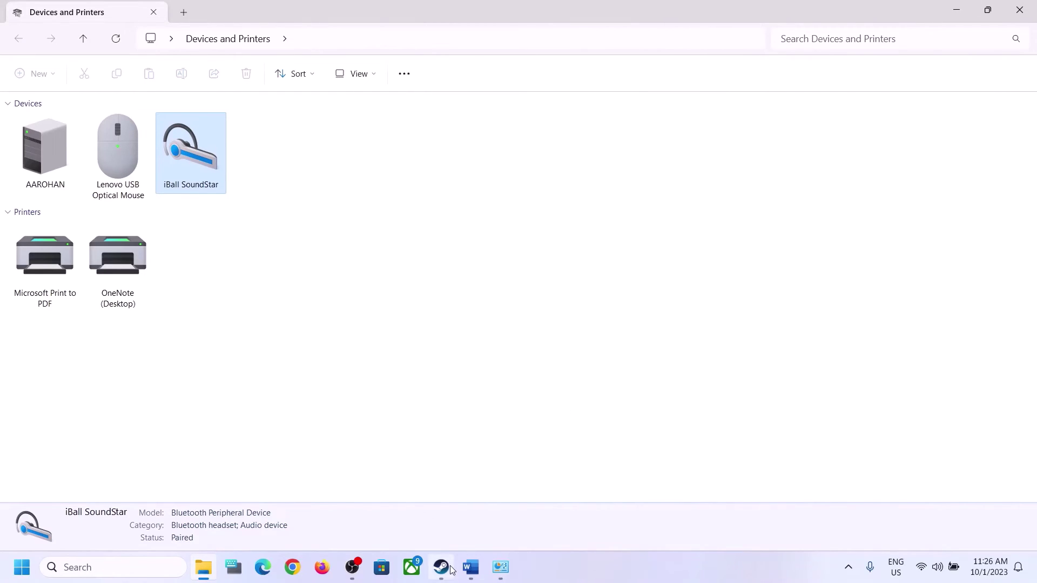
- Return to the Word document and read Step 9 about disconnecting the external microphone and disabling the internal one
left_click(472, 572)
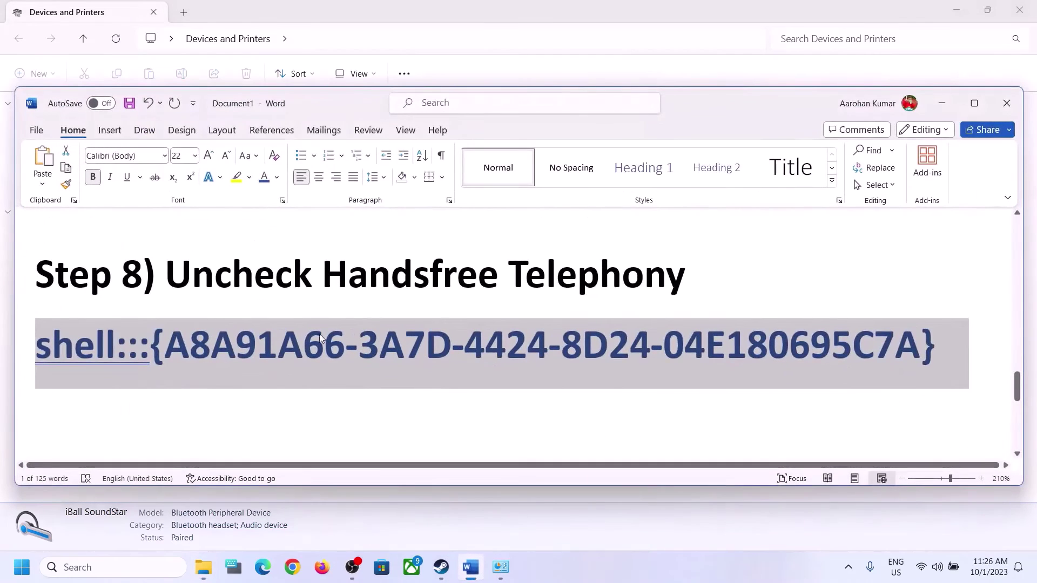
scroll(310, 345, "down", 5)
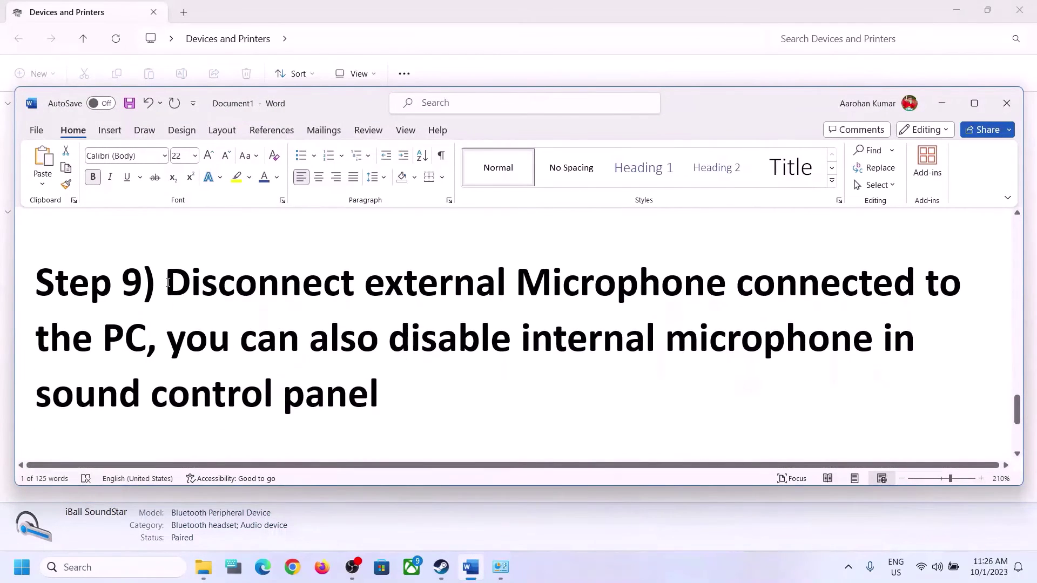
left_click_drag(164, 290, 134, 341)
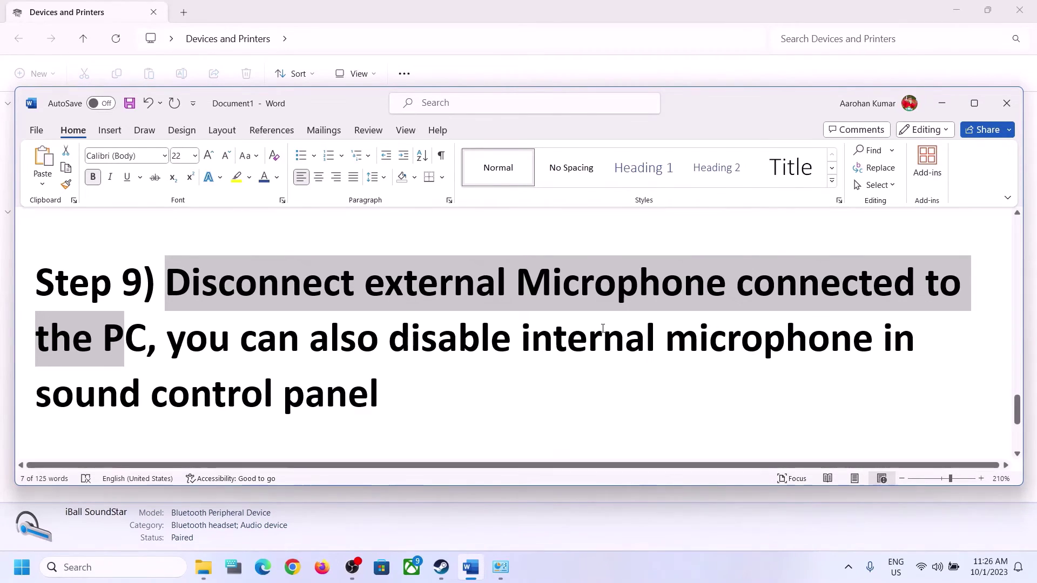
left_click_drag(390, 345, 716, 351)
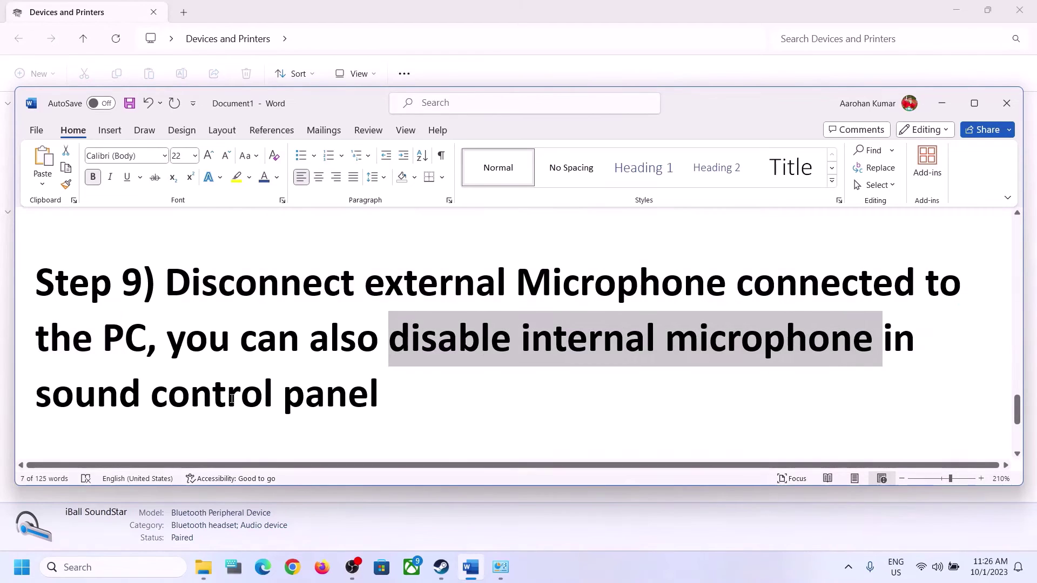
left_click_drag(37, 395, 278, 397)
left_click_drag(200, 348, 515, 341)
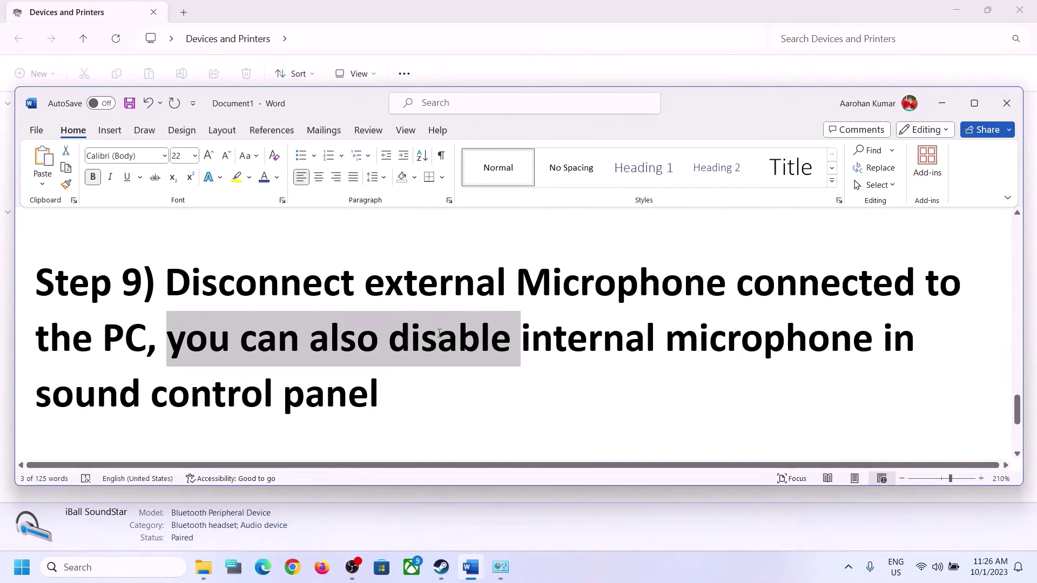
left_click(326, 394)
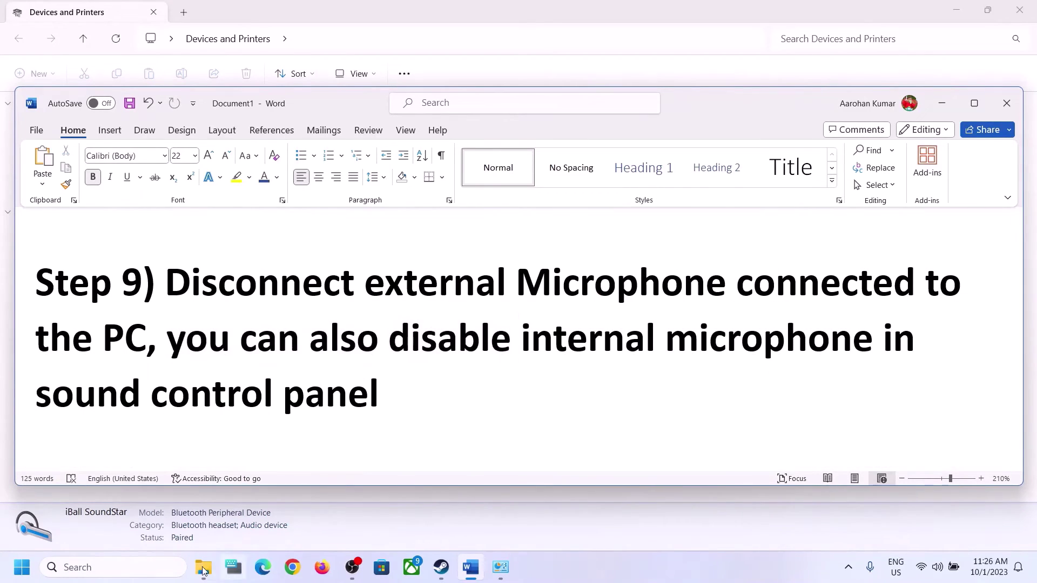
- Search Windows for "control" and open Control Panel
left_click(161, 567)
type("control")
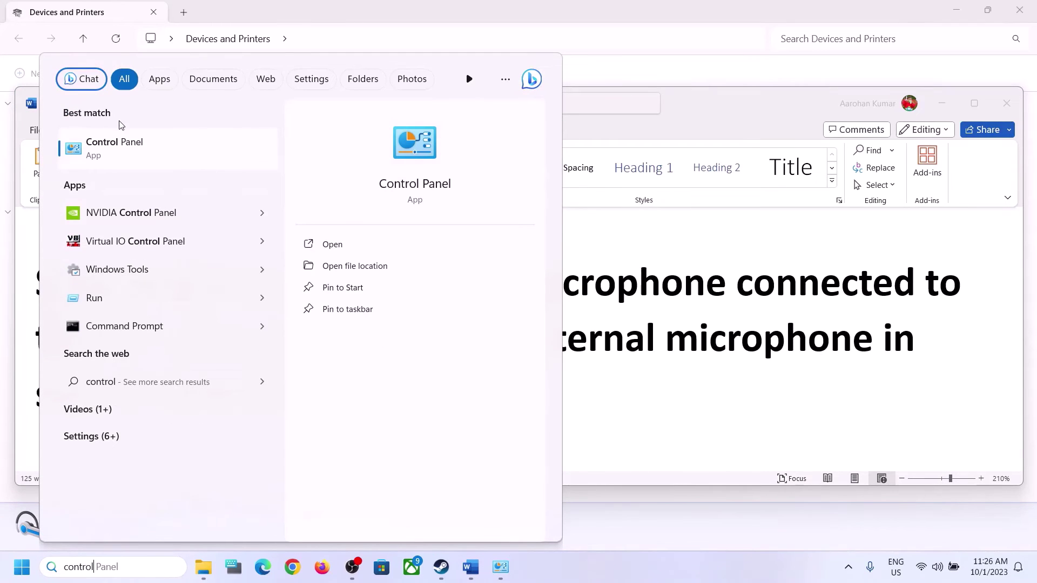
left_click(128, 148)
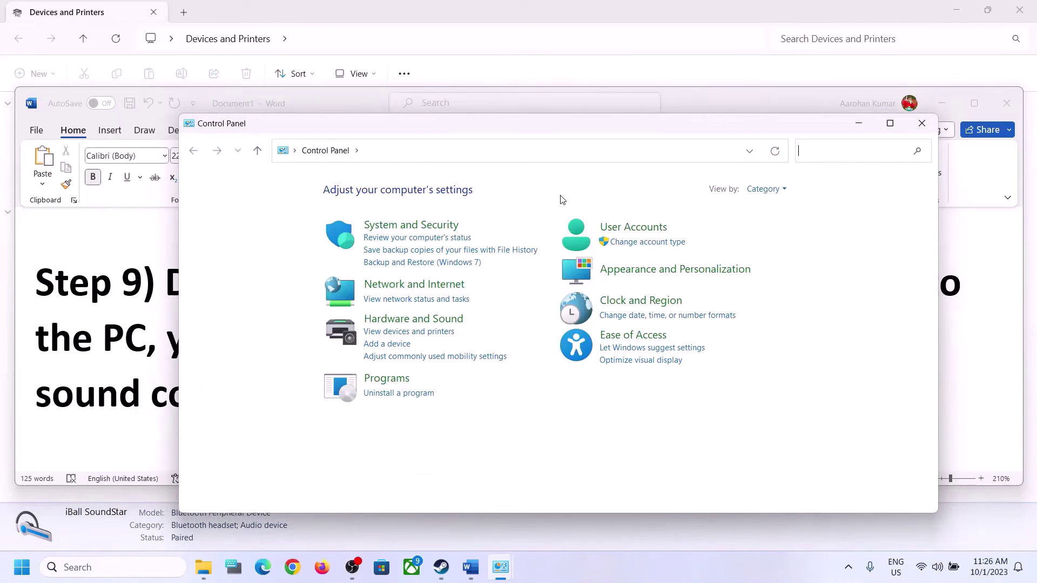
- Open the Sound settings under Hardware and Sound, view the properties of the Realtek(R) Audio Speakers, and close the properties
left_click(388, 319)
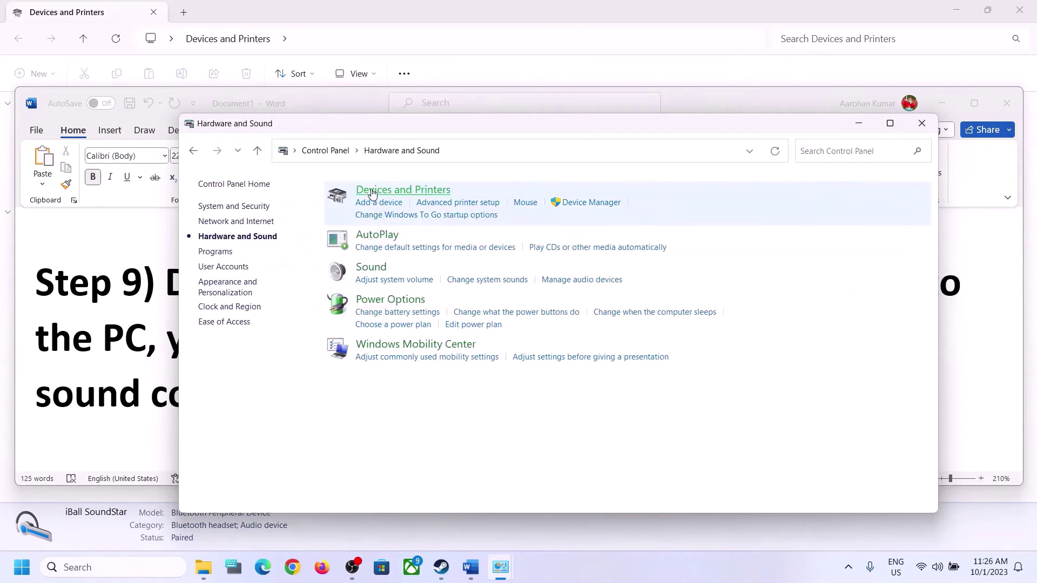
left_click(371, 268)
left_click(167, 249)
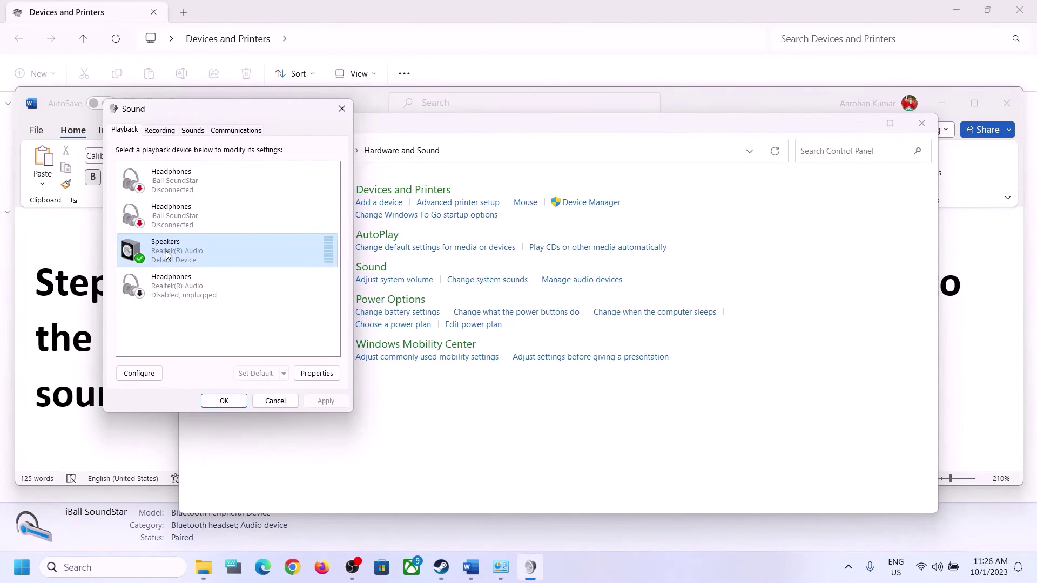
right_click(172, 250)
left_click(205, 355)
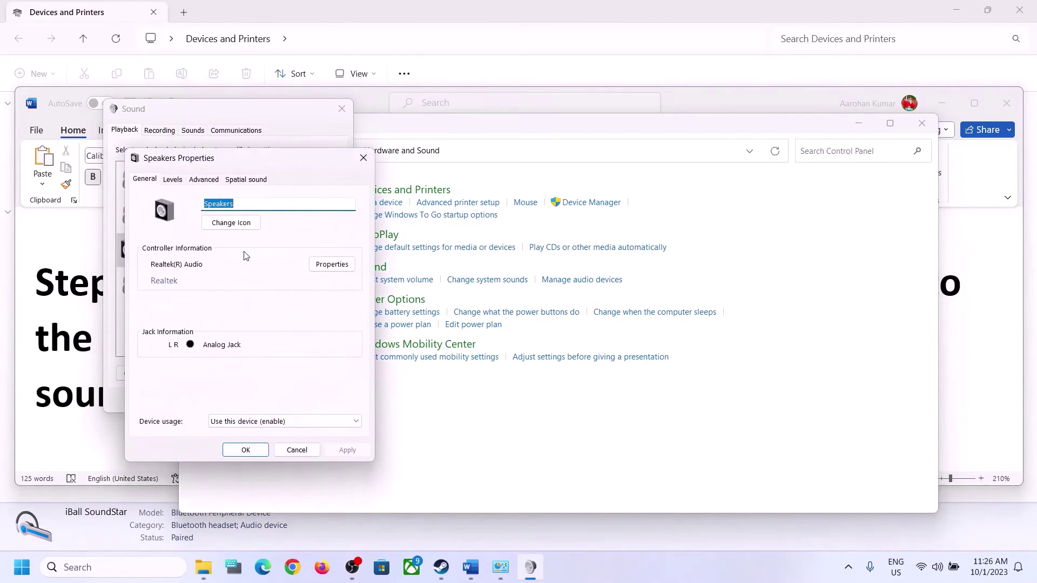
left_click(359, 161)
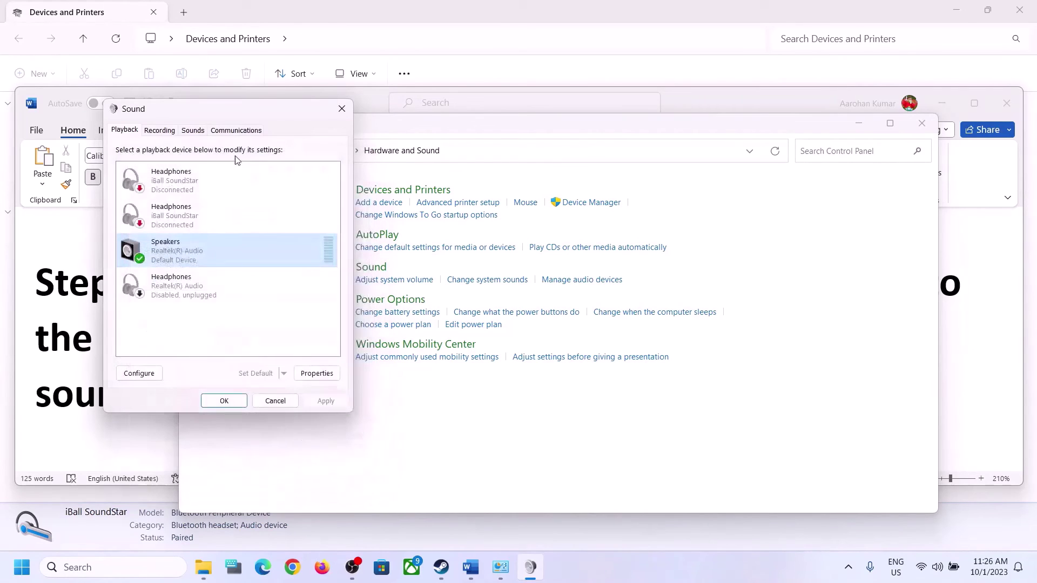
- Show the recording devices, review the available options for the Microphone Array, and close the Sound dialog
left_click(160, 130)
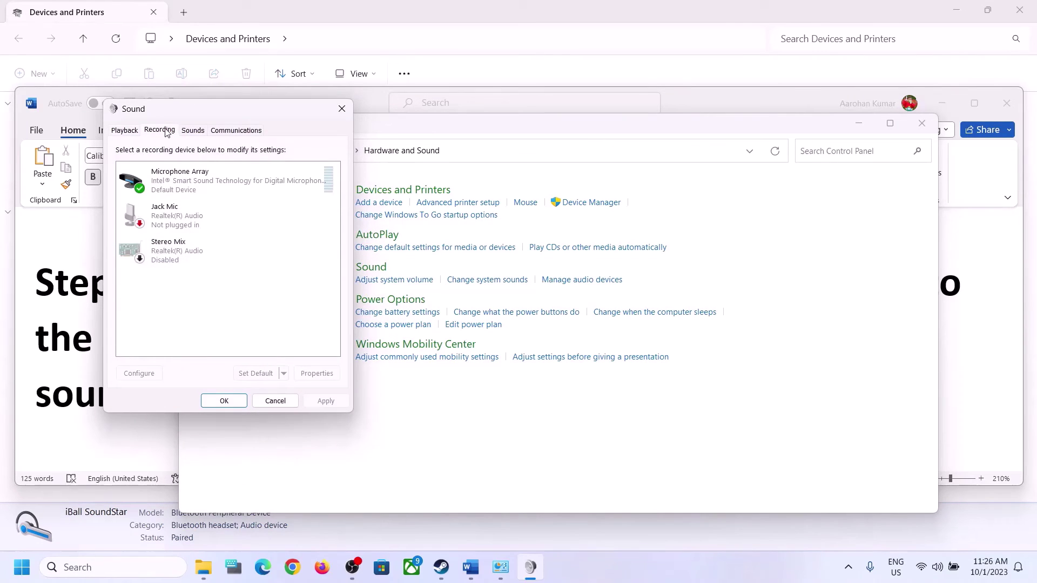
left_click(201, 182)
right_click(208, 182)
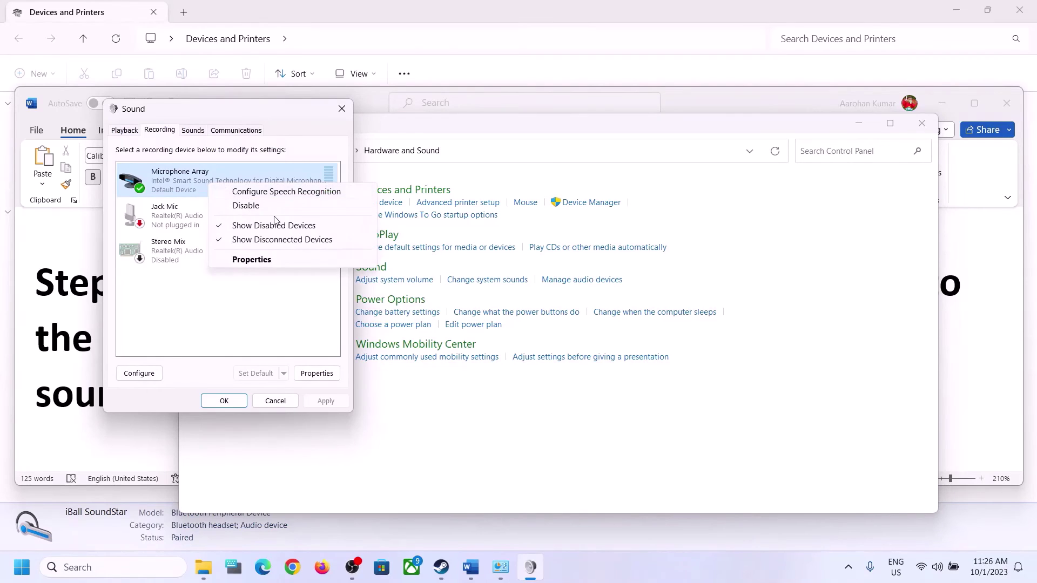
left_click(263, 322)
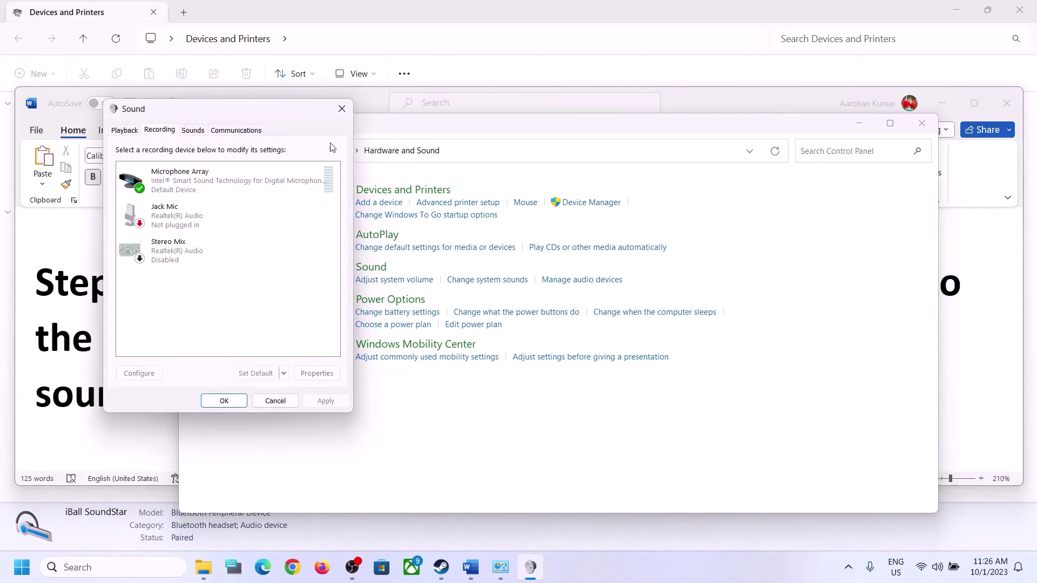
left_click(344, 108)
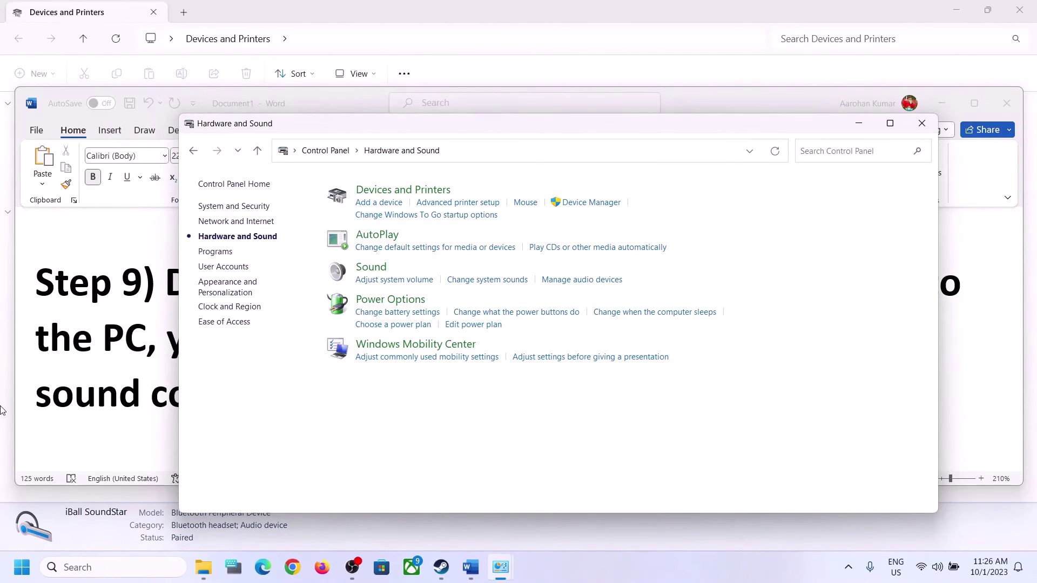
- Read Step 10 in the Word document, highlight "Install Audio Driver", and minimize the document
left_click(108, 402)
scroll(648, 365, "down", 5)
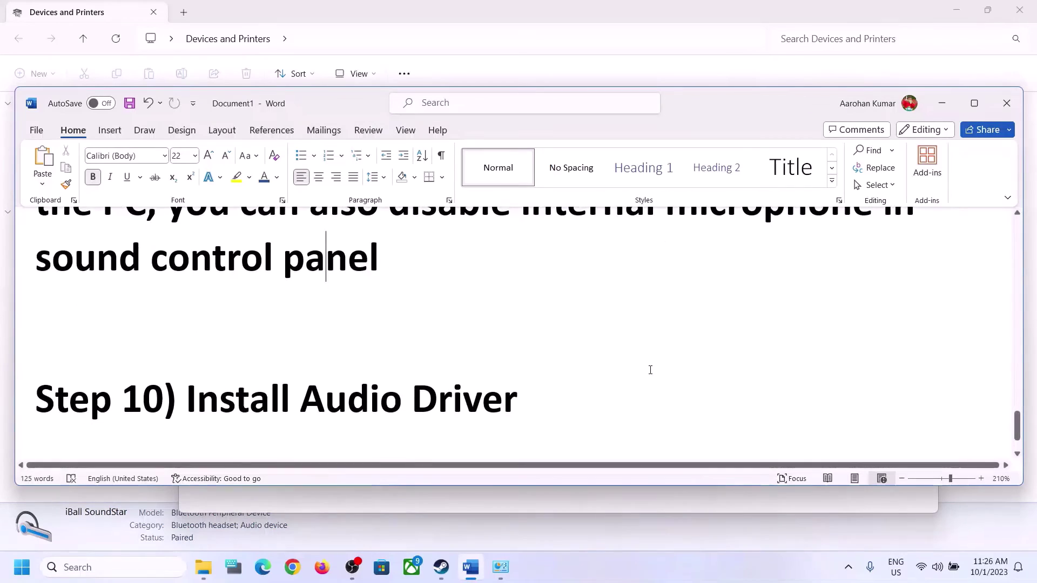
left_click_drag(186, 335, 659, 351)
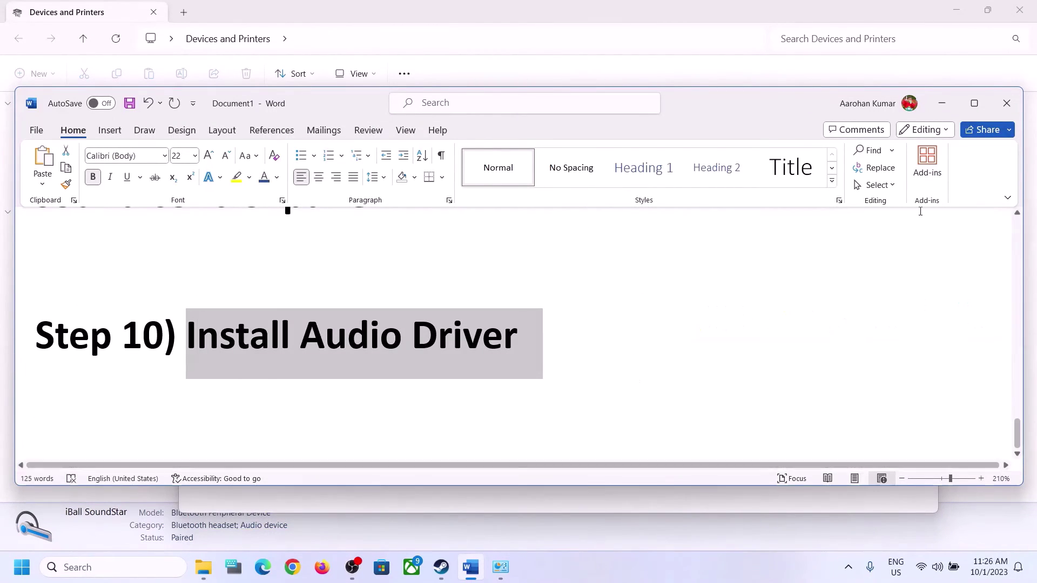
left_click(941, 104)
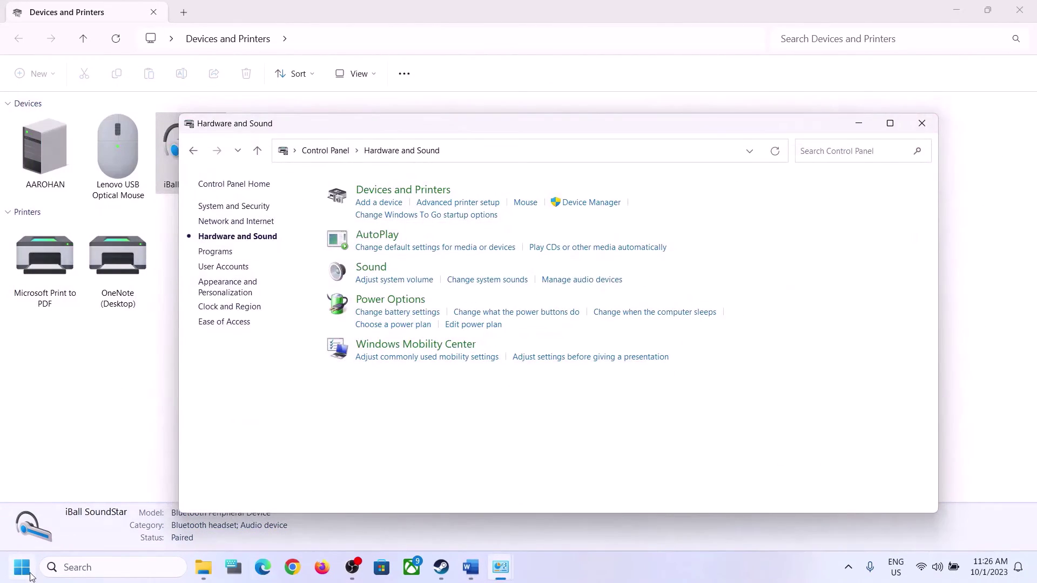
- Open Device Manager and expand Sound, video and game controllers to list the audio devices
right_click(22, 568)
left_click(49, 266)
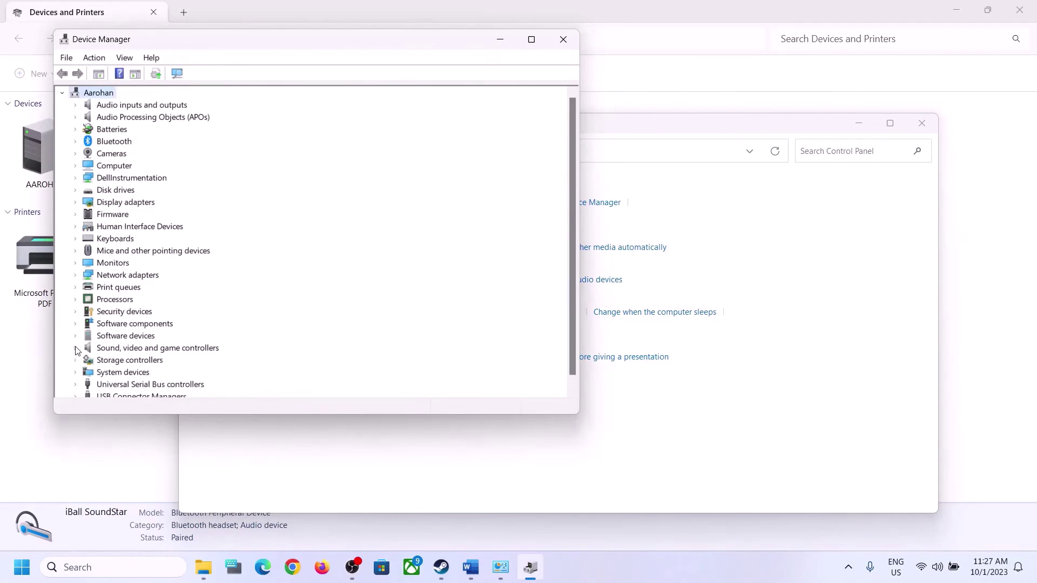
scroll(76, 351, "down", 1)
left_click(79, 339)
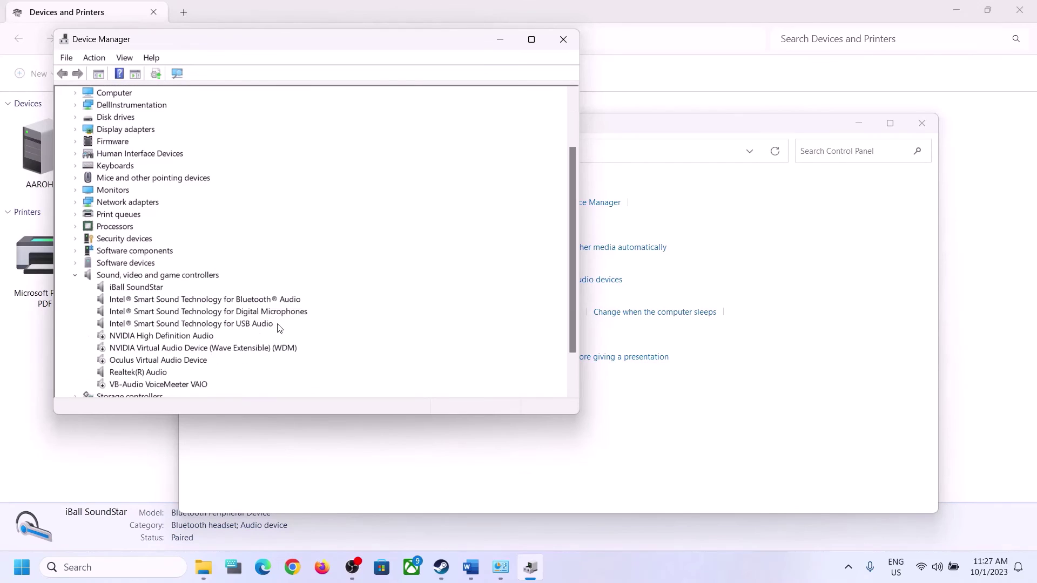
scroll(271, 329, "down", 2)
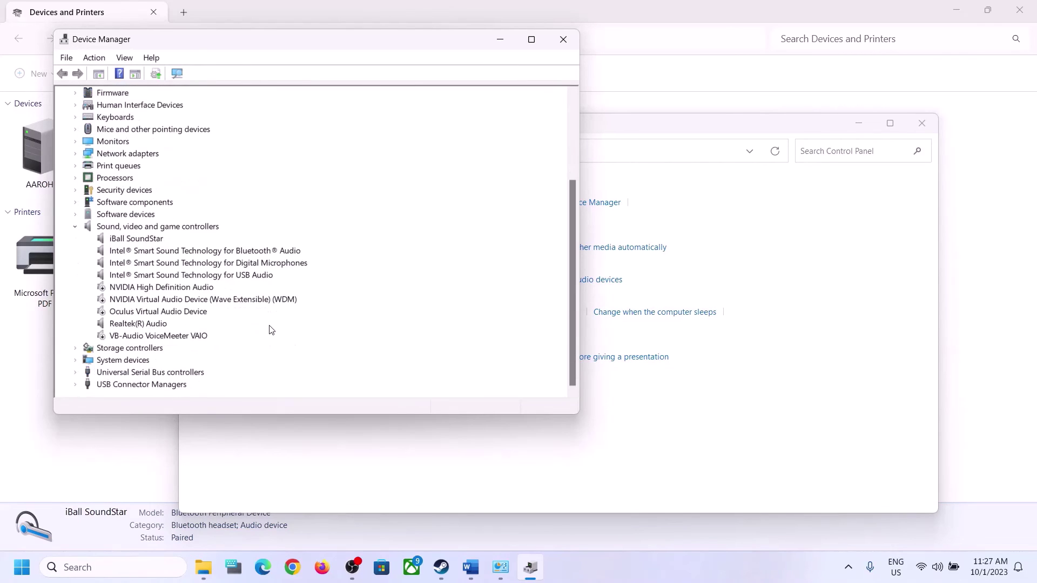
- Search automatically for a Realtek(R) Audio driver update, continue the search on Windows Update, and close Settings
left_click(137, 325)
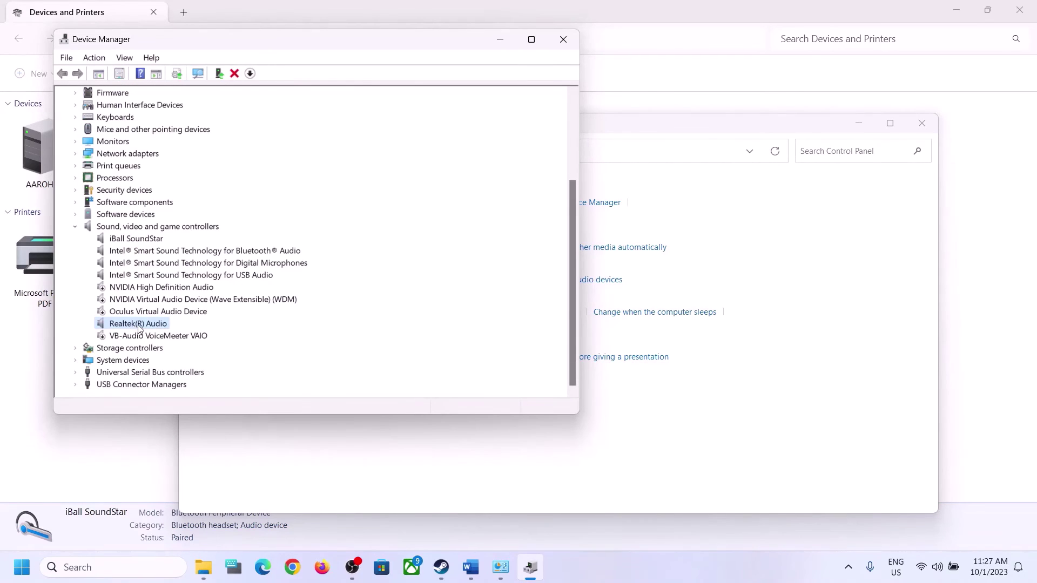
right_click(138, 326)
left_click(194, 335)
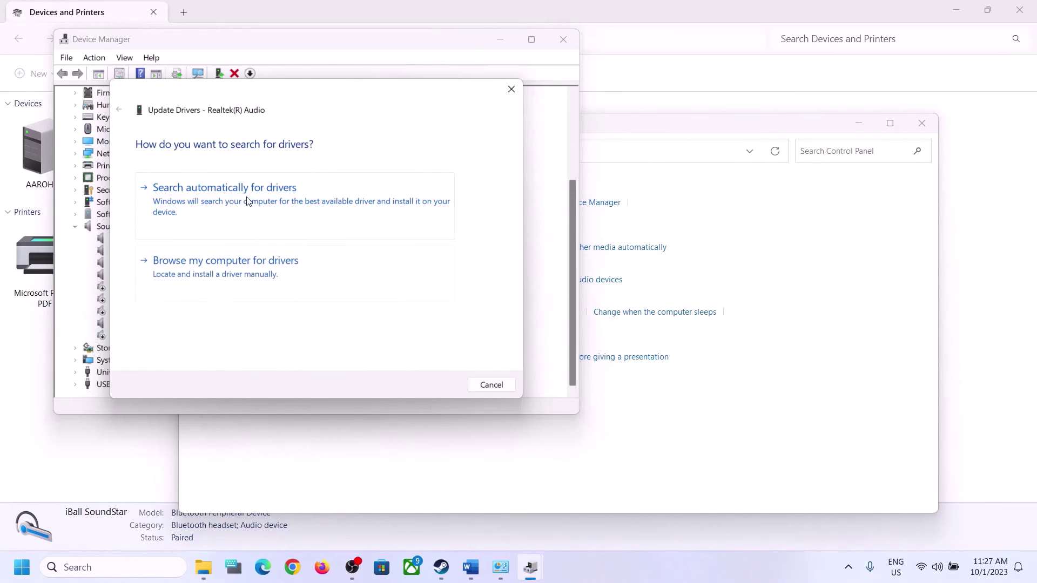
left_click(260, 202)
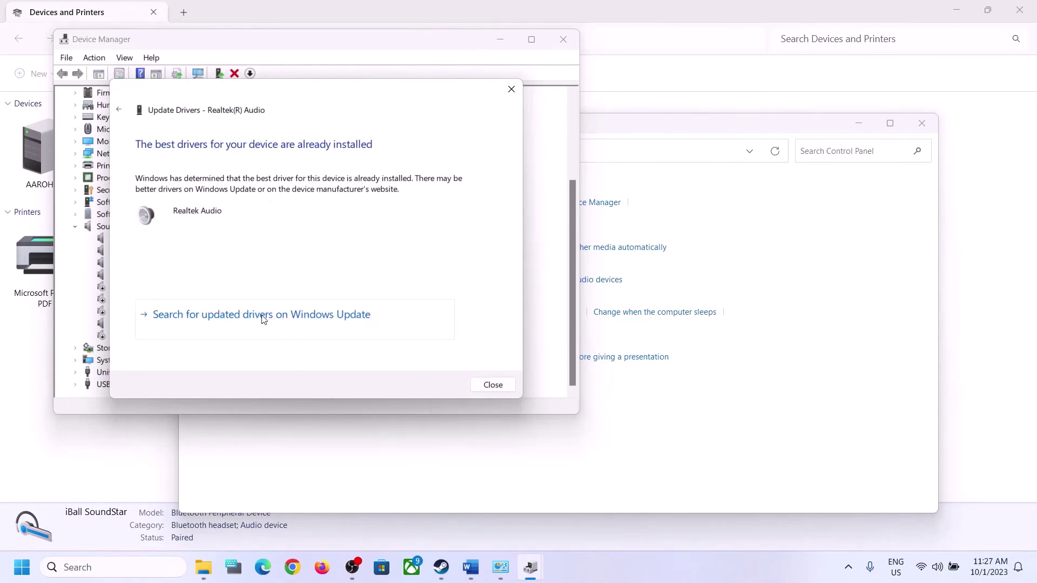
left_click(223, 320)
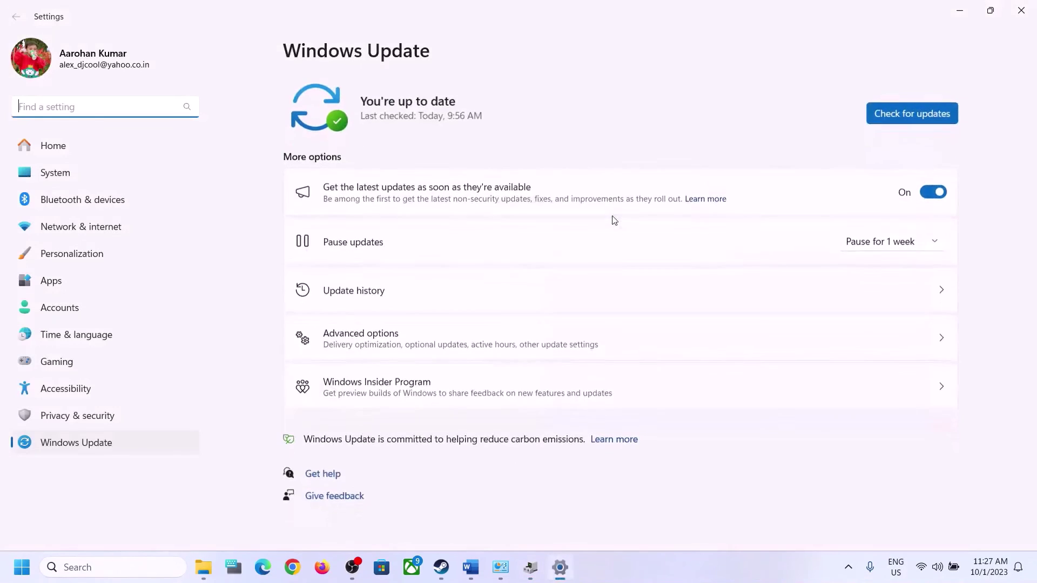
left_click(1020, 12)
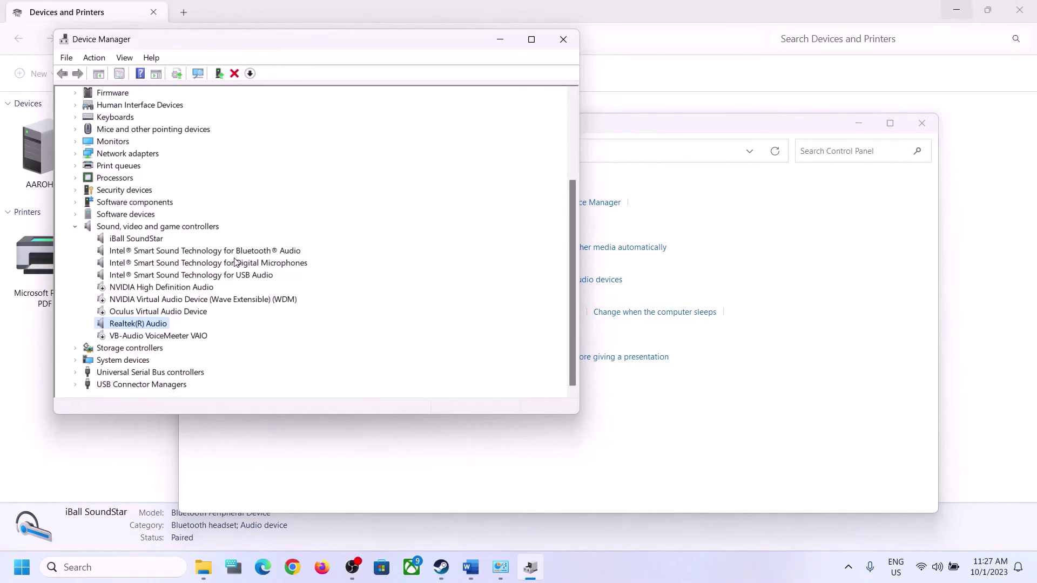
- List the compatible Realtek(R) Audio drivers on the computer, try selecting versions 6.0.9414.1 and 6.0.9509.1, and cancel the driver update
right_click(141, 324)
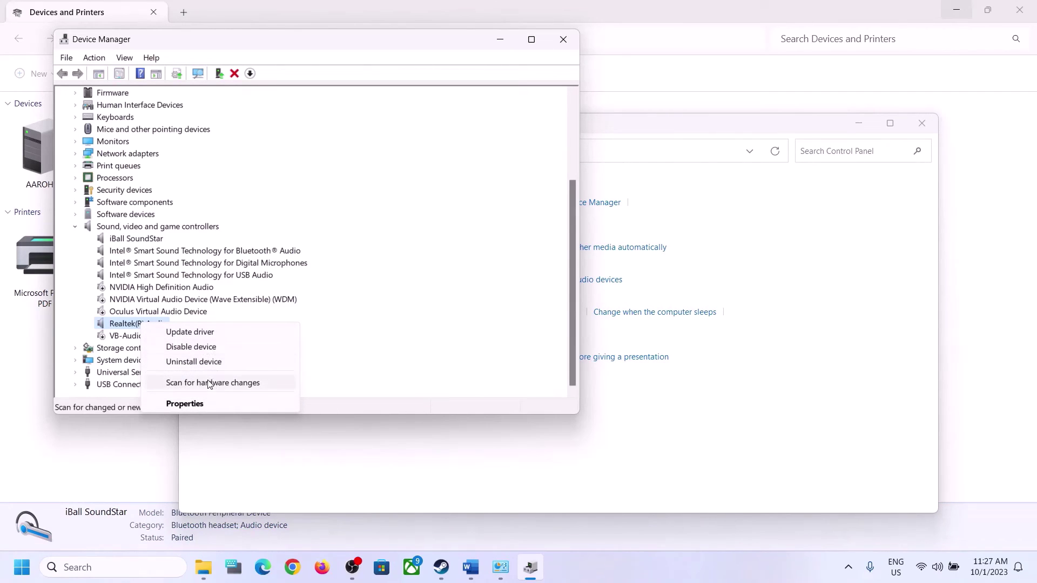
left_click(192, 332)
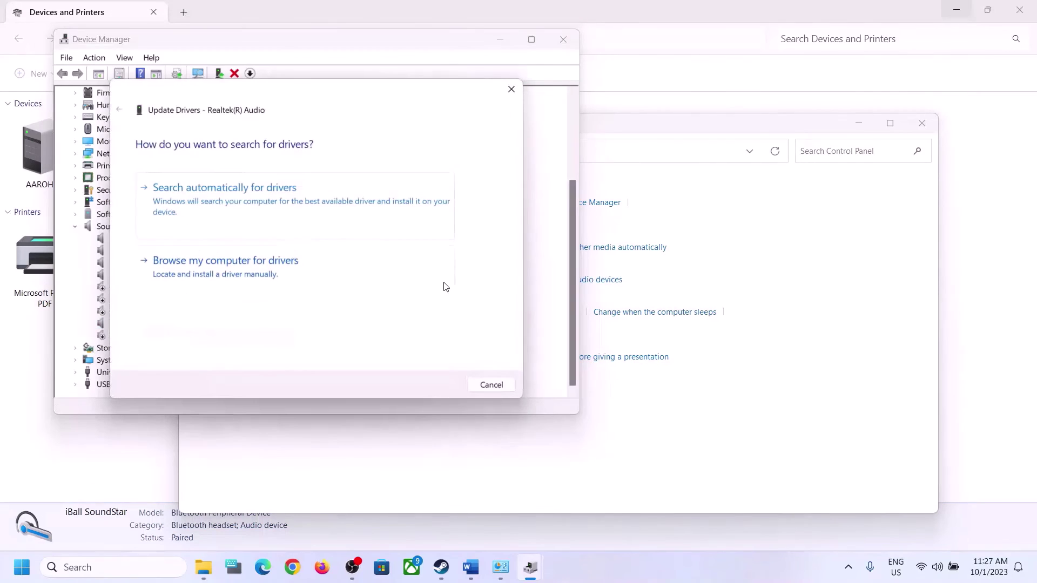
left_click(283, 274)
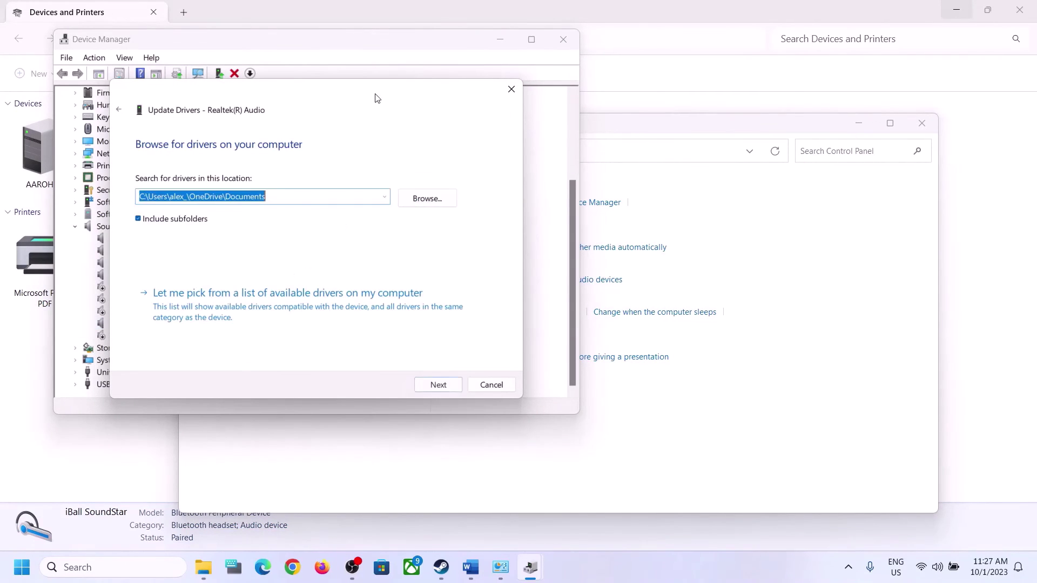
left_click_drag(346, 104, 581, 95)
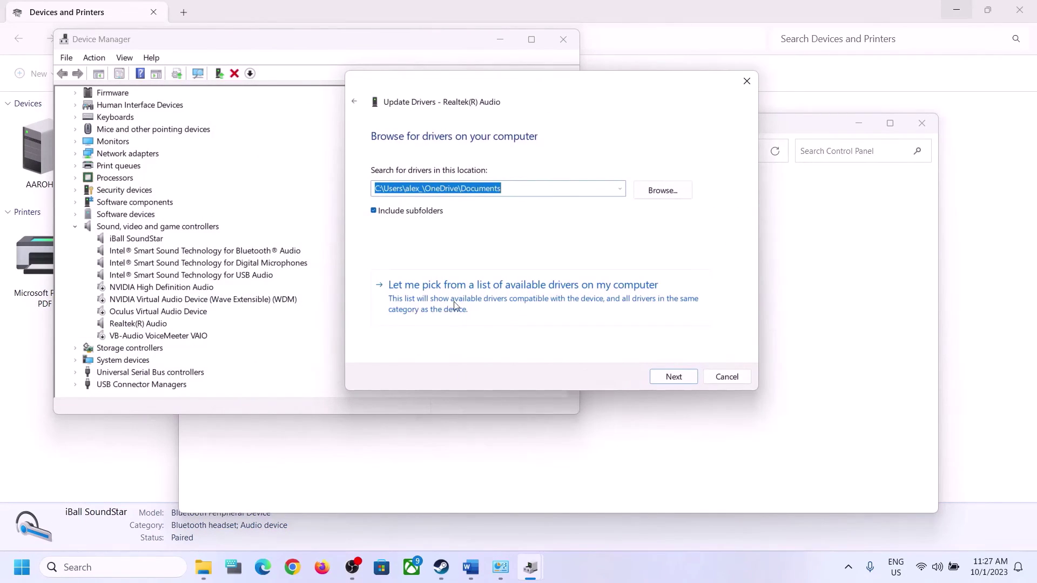
left_click(565, 303)
left_click(607, 561)
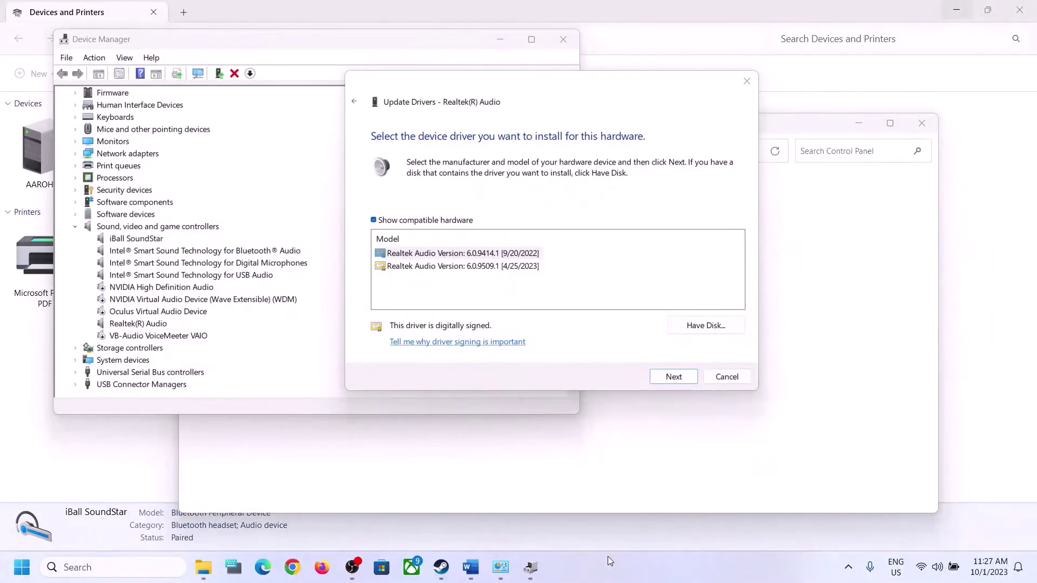
left_click(457, 255)
left_click(456, 266)
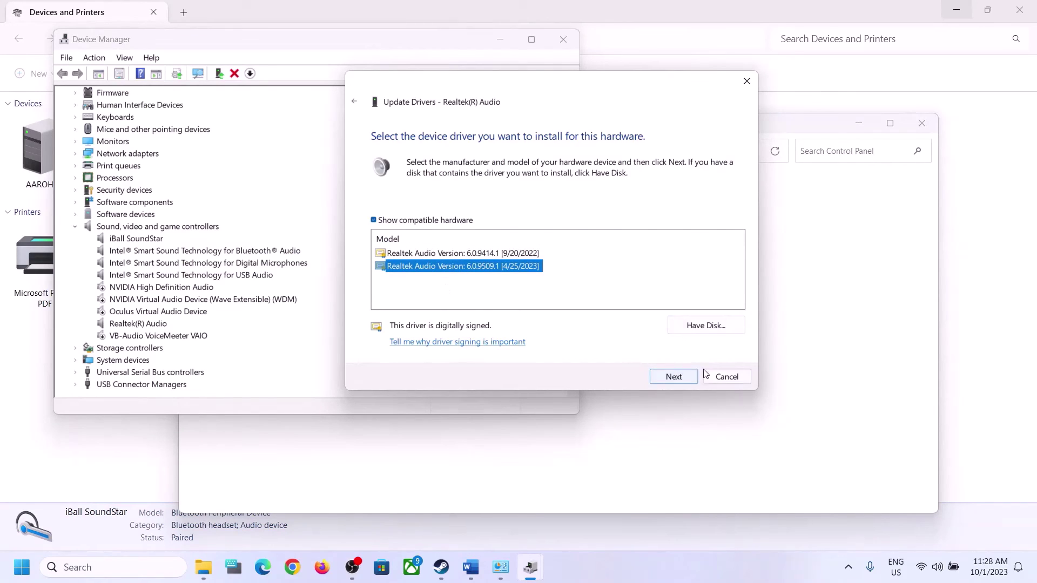
left_click(724, 377)
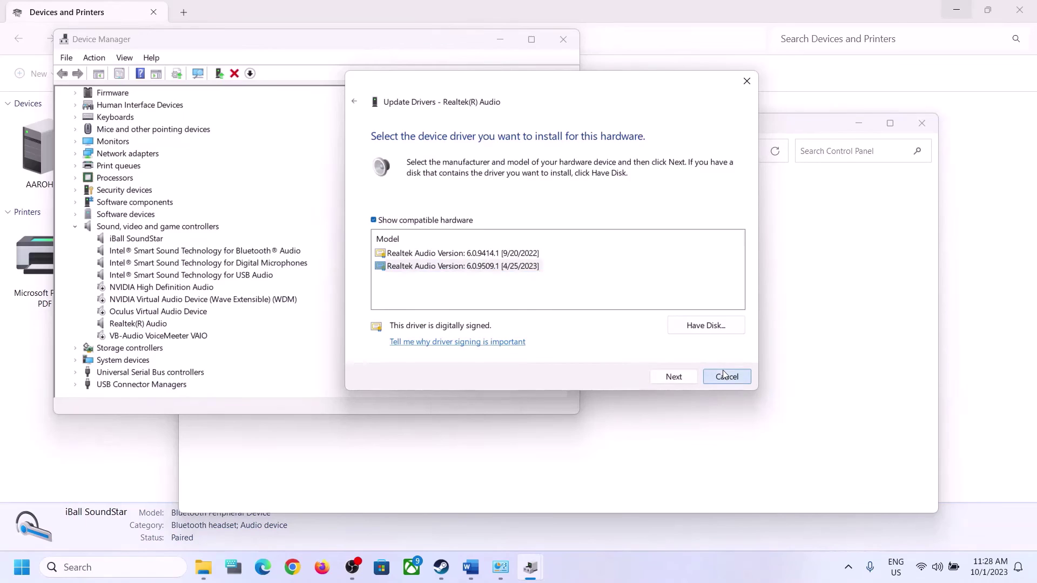